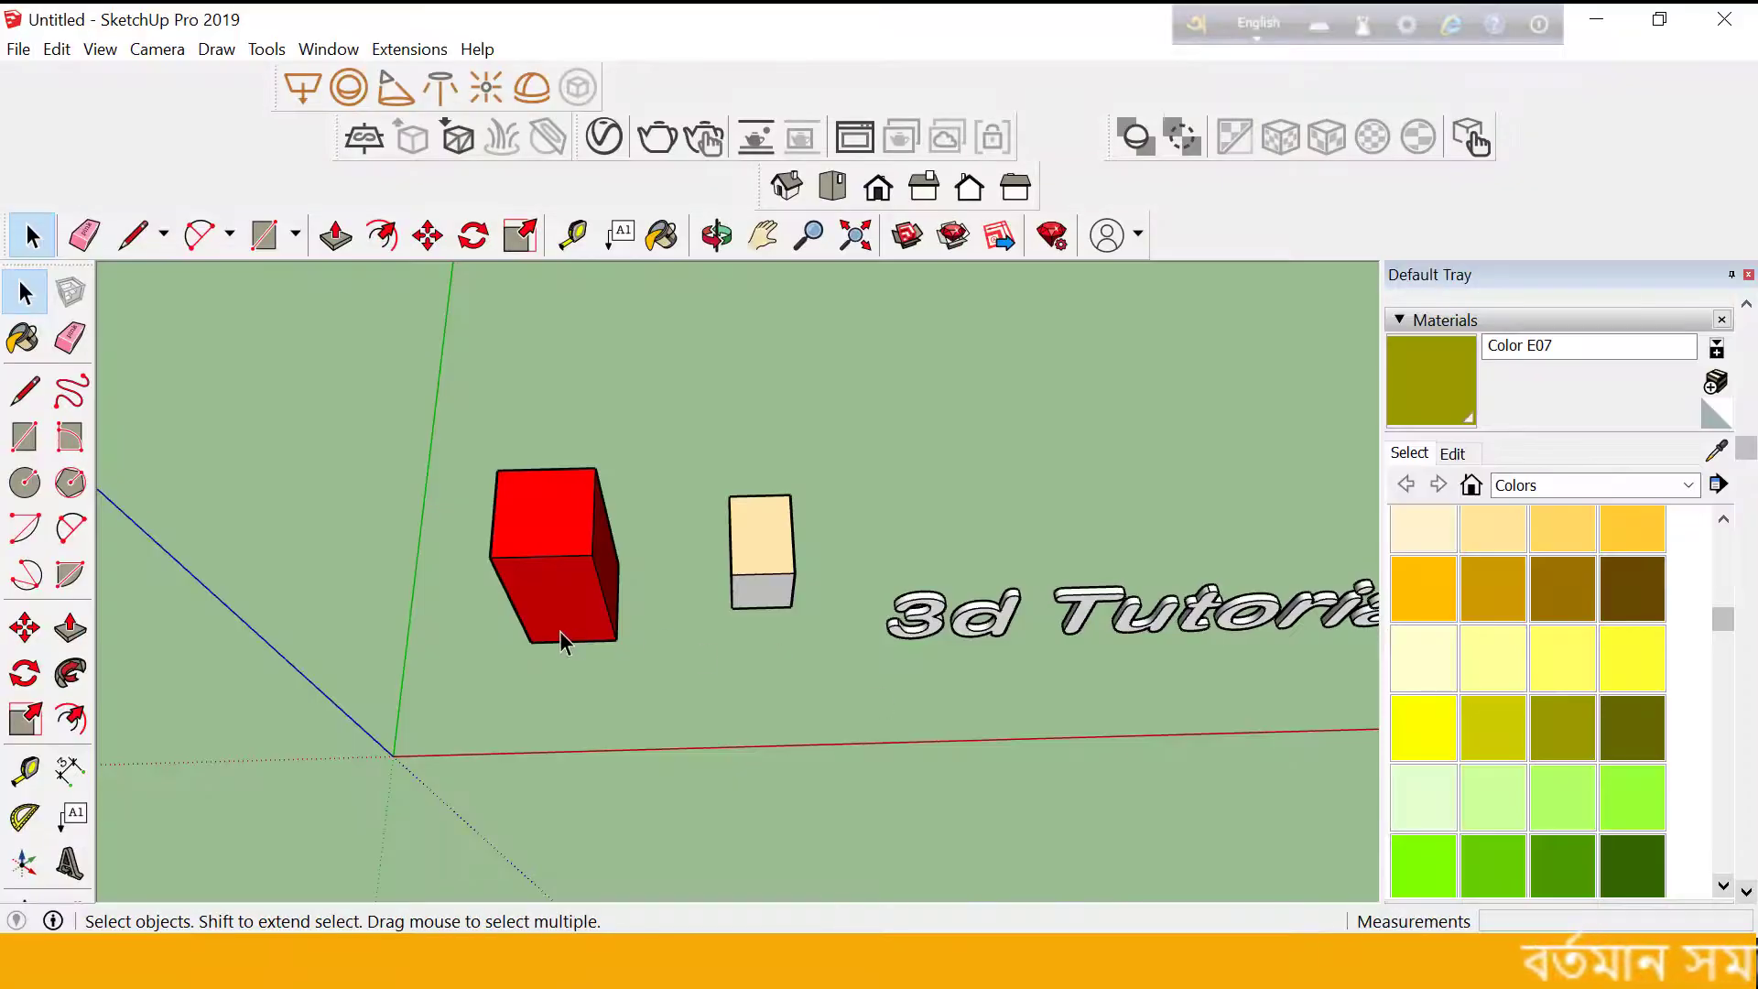
Draw a circle of radius 4 9/16" on the ground in front of the red box.
scroll(563, 641, down, 2)
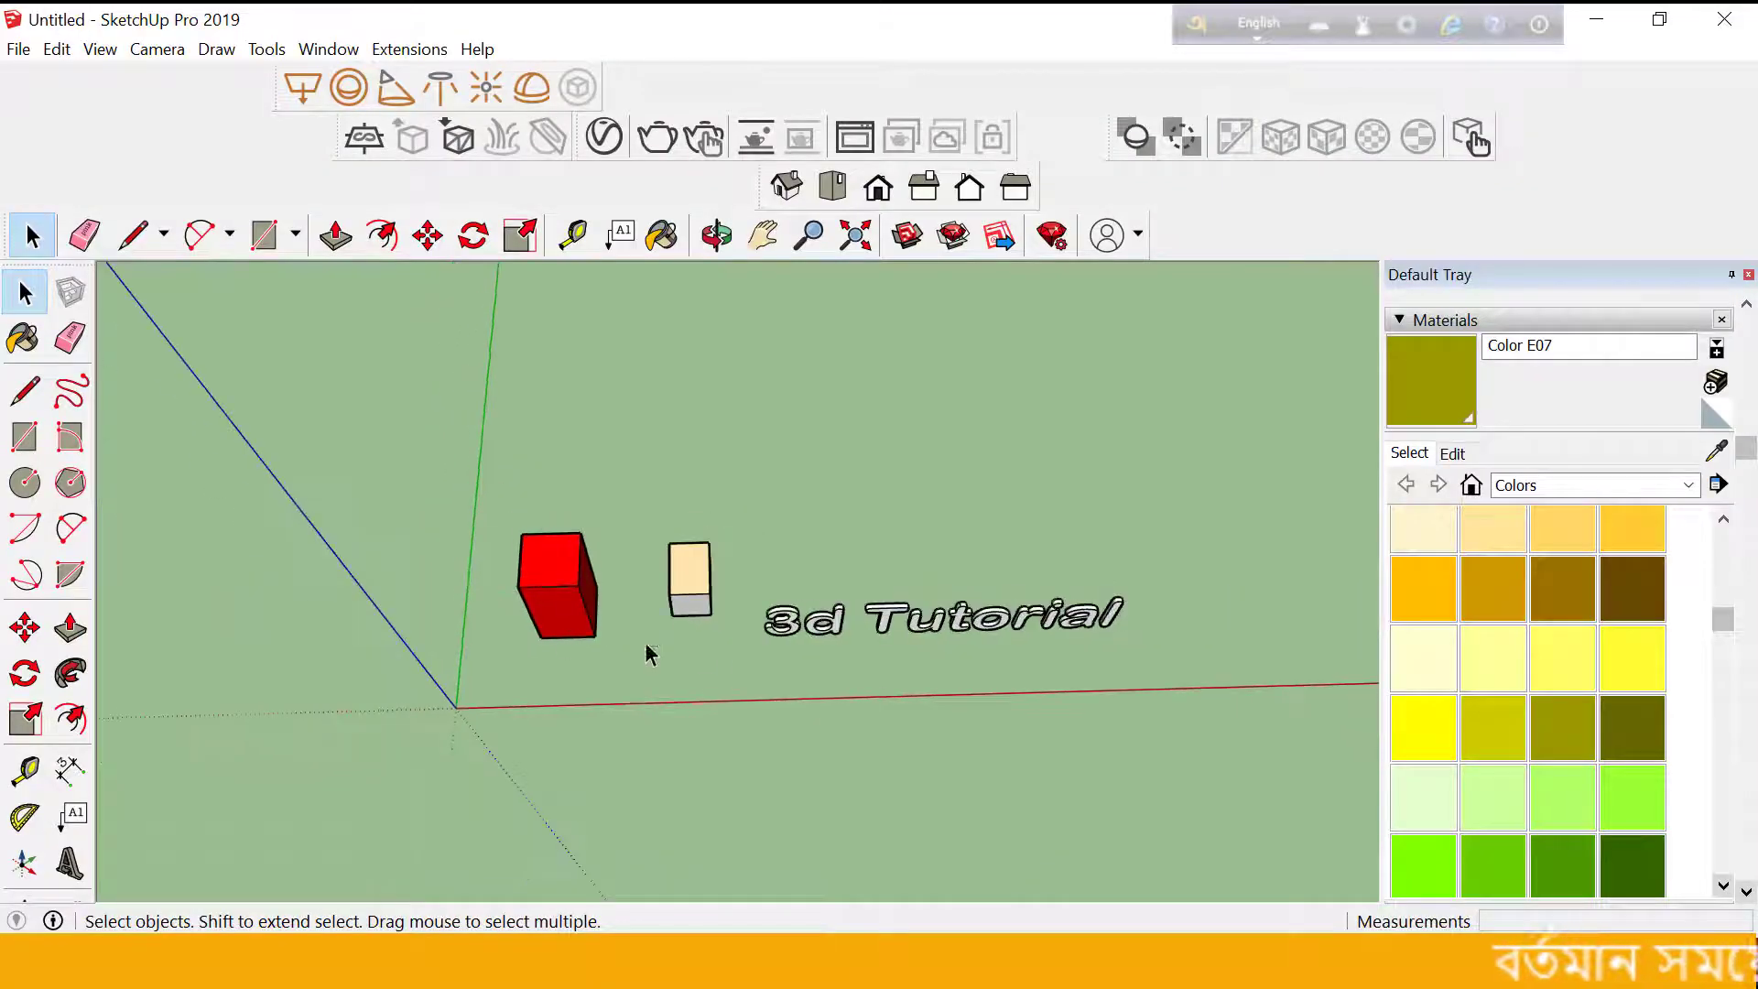
scroll(832, 631, up, 2)
scroll(829, 630, up, 1)
scroll(828, 630, down, 2)
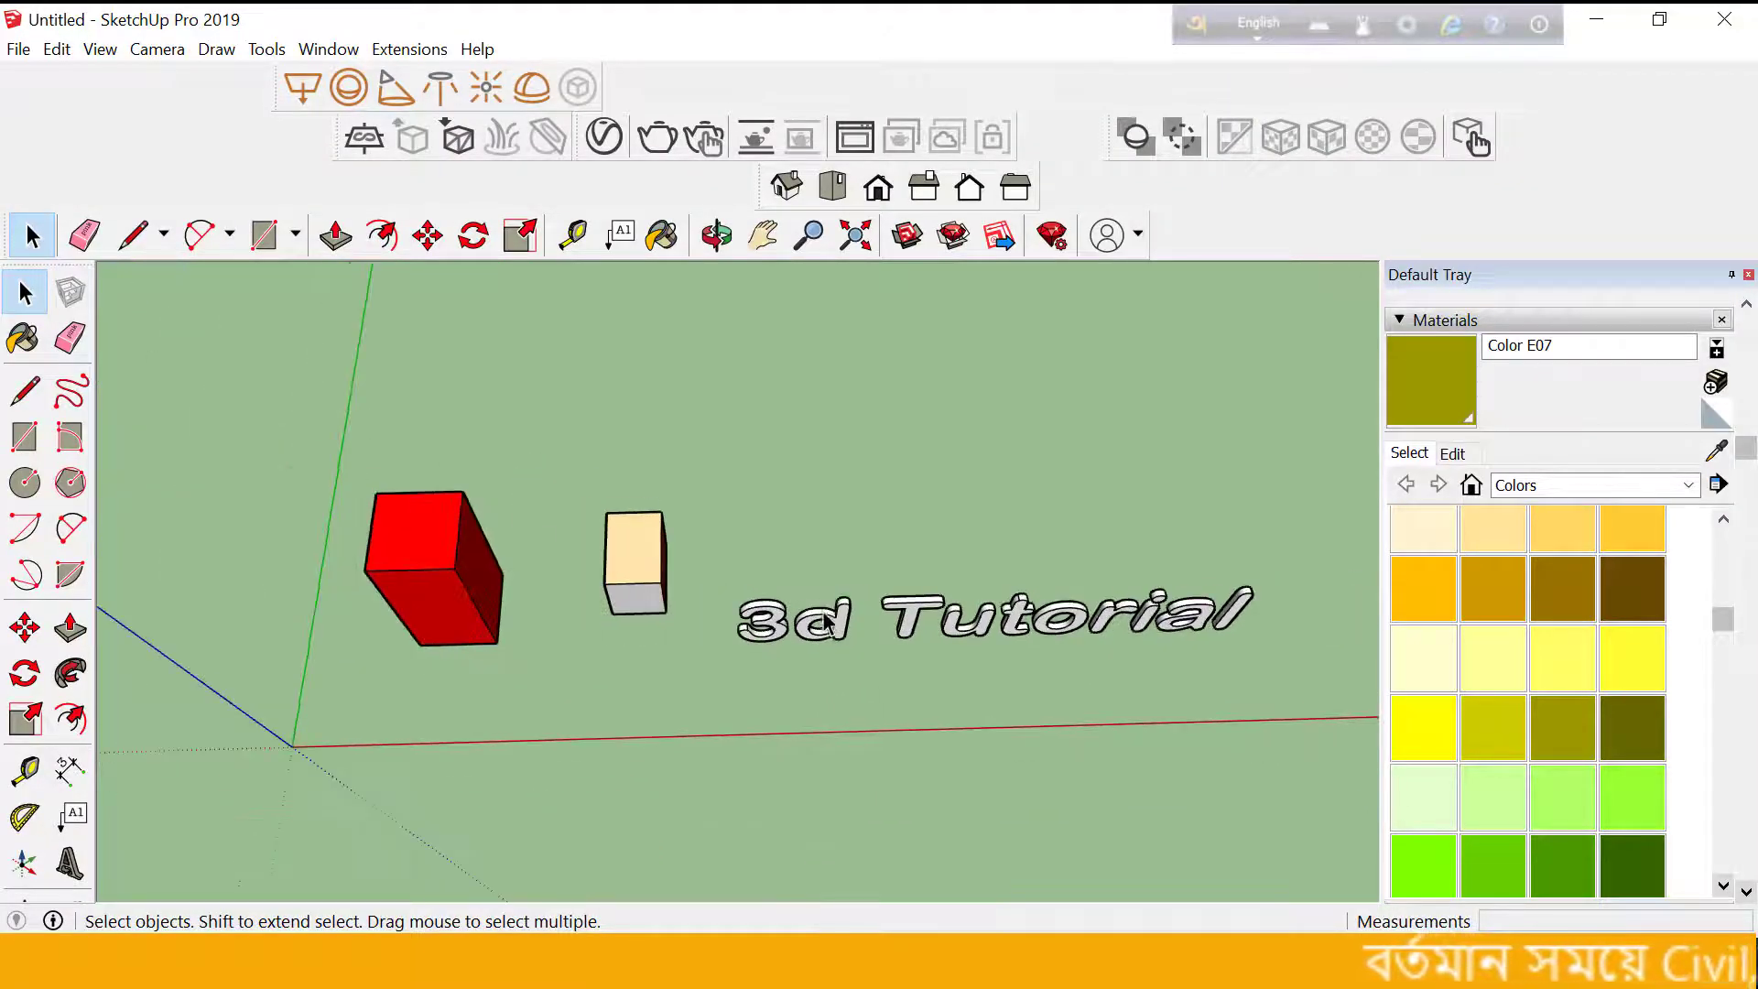
scroll(370, 639, up, 1)
scroll(370, 638, up, 1)
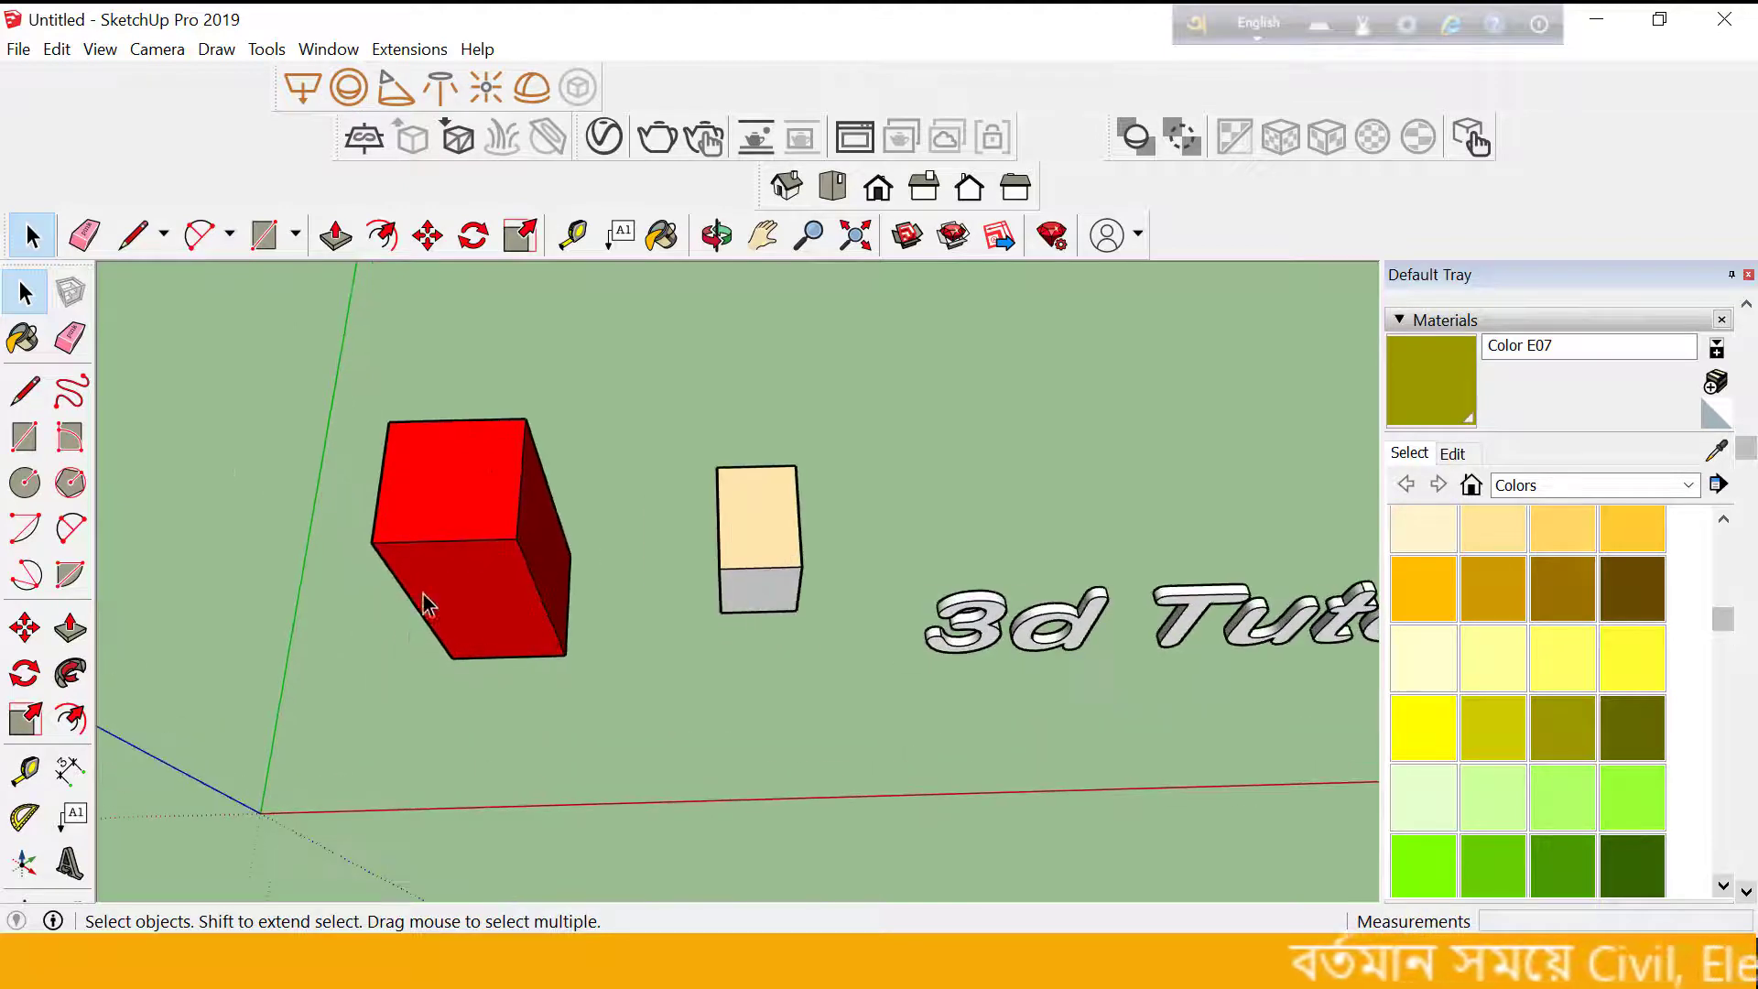
click(25, 485)
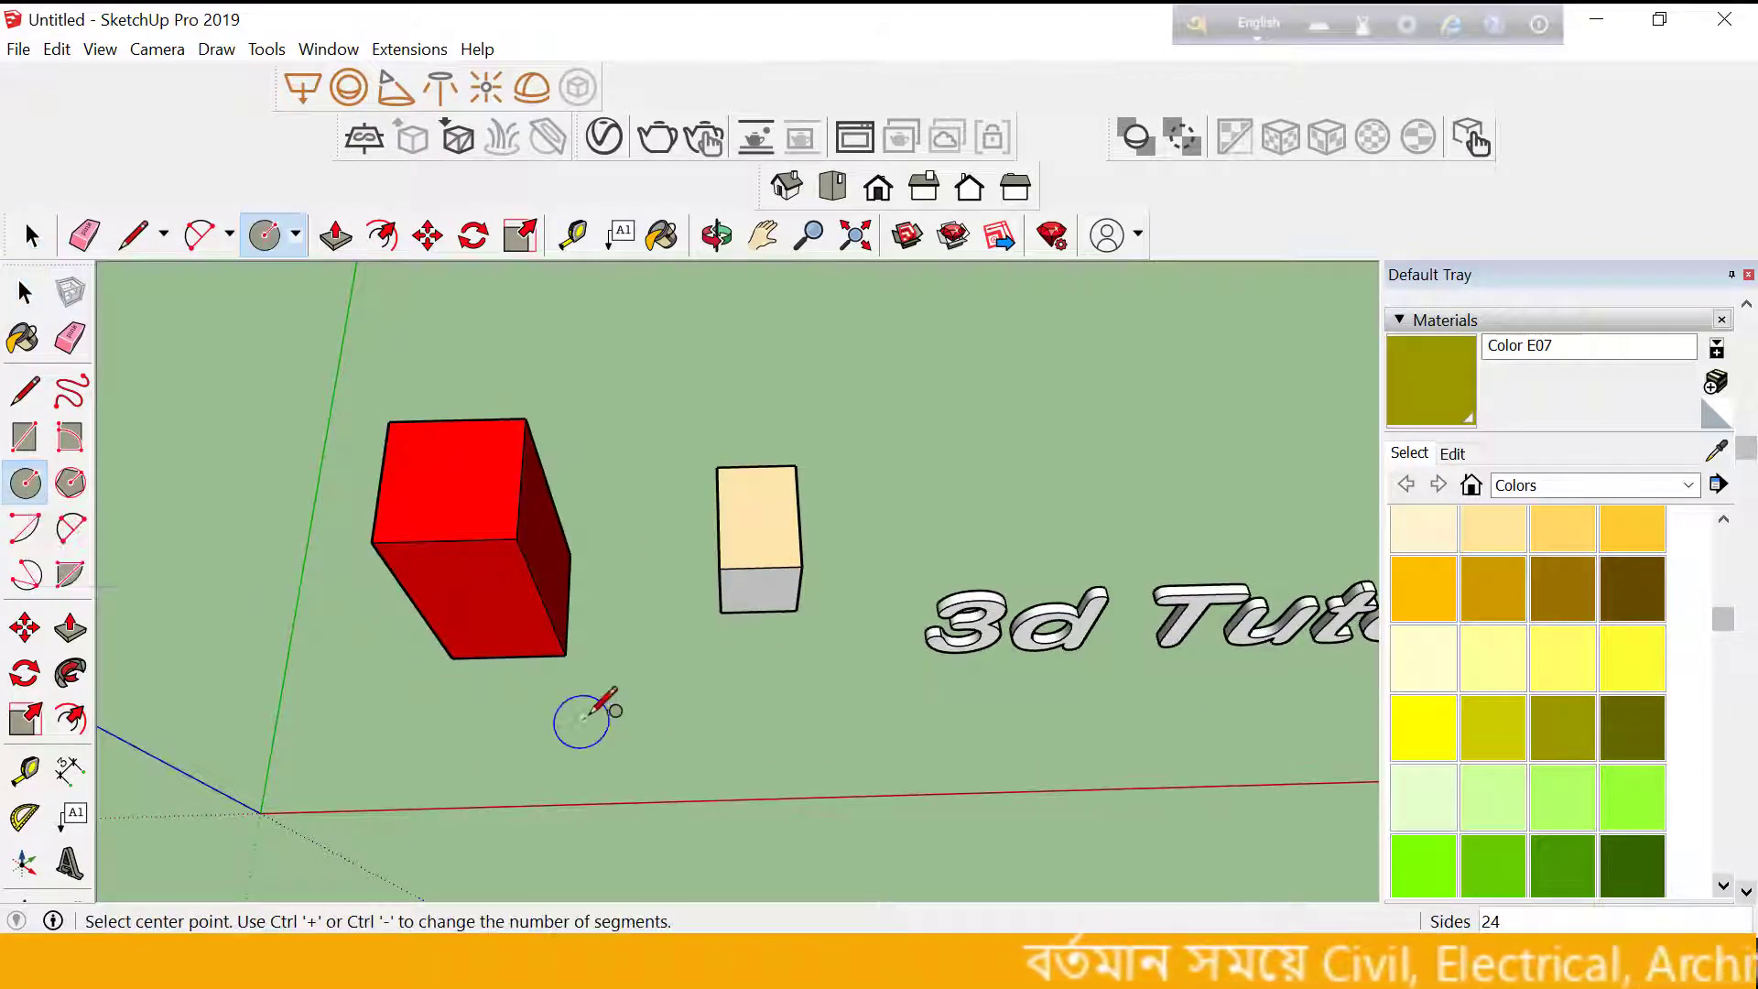
scroll(644, 718, down, 2)
scroll(640, 718, up, 2)
click(648, 714)
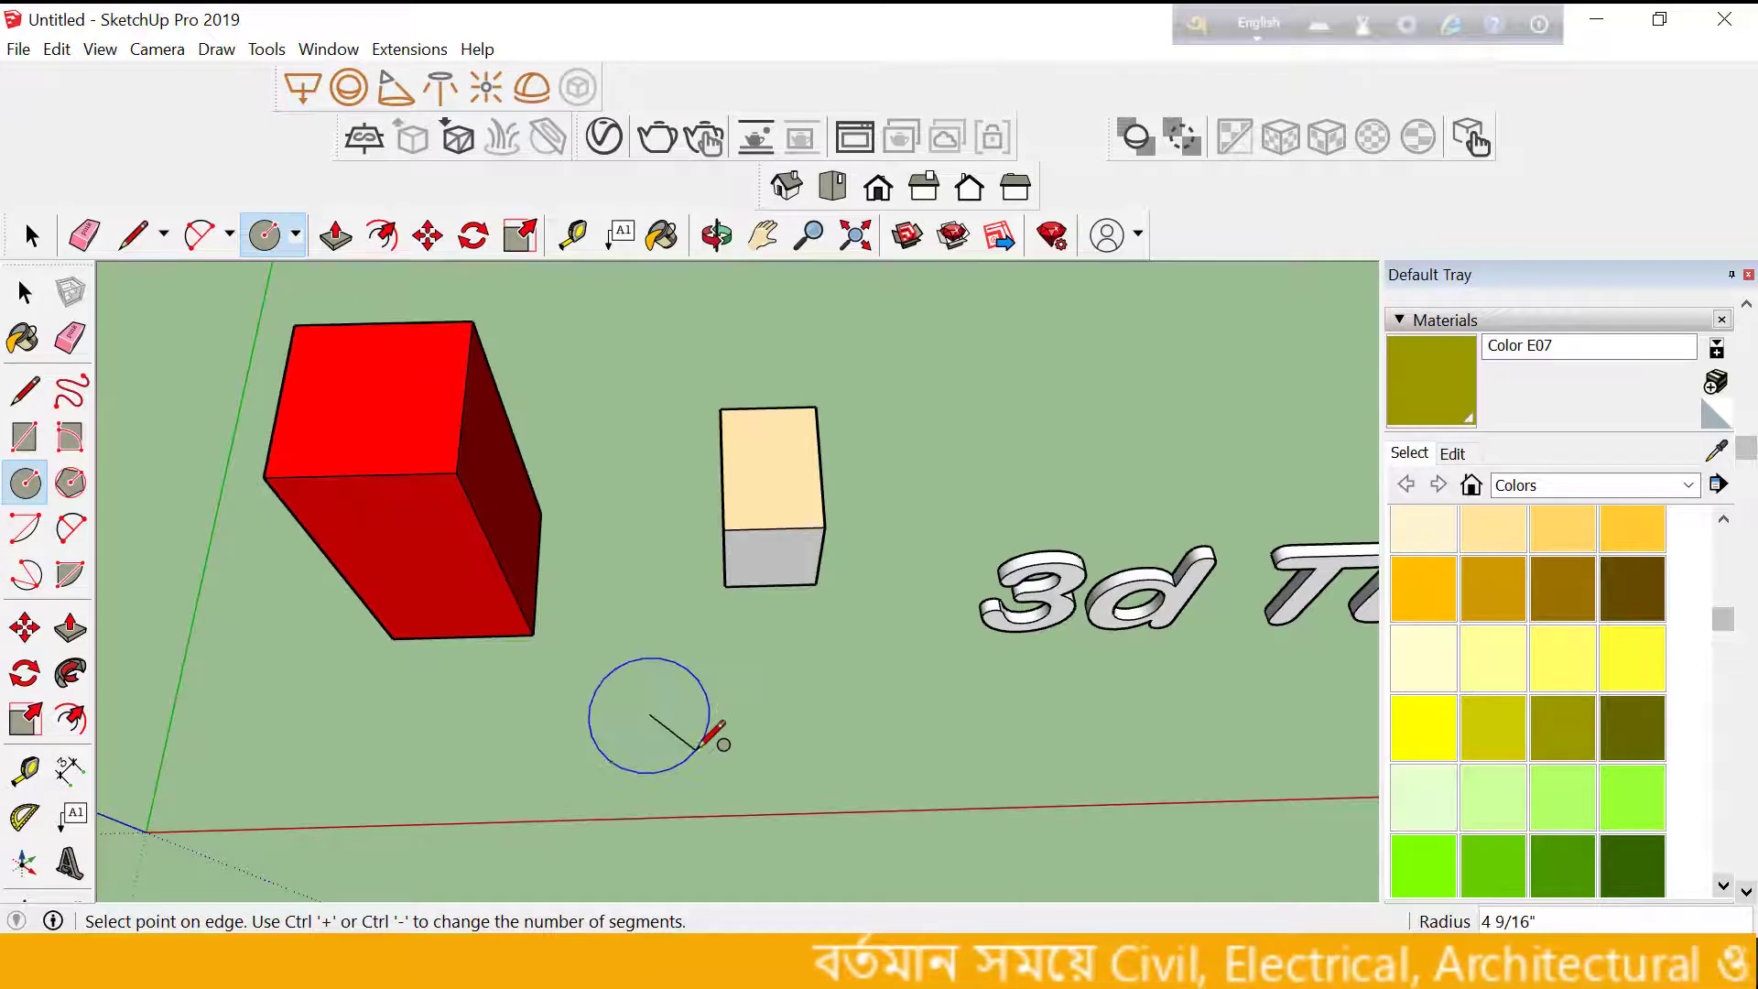
click(700, 746)
Make the new circle into a group.
click(20, 288)
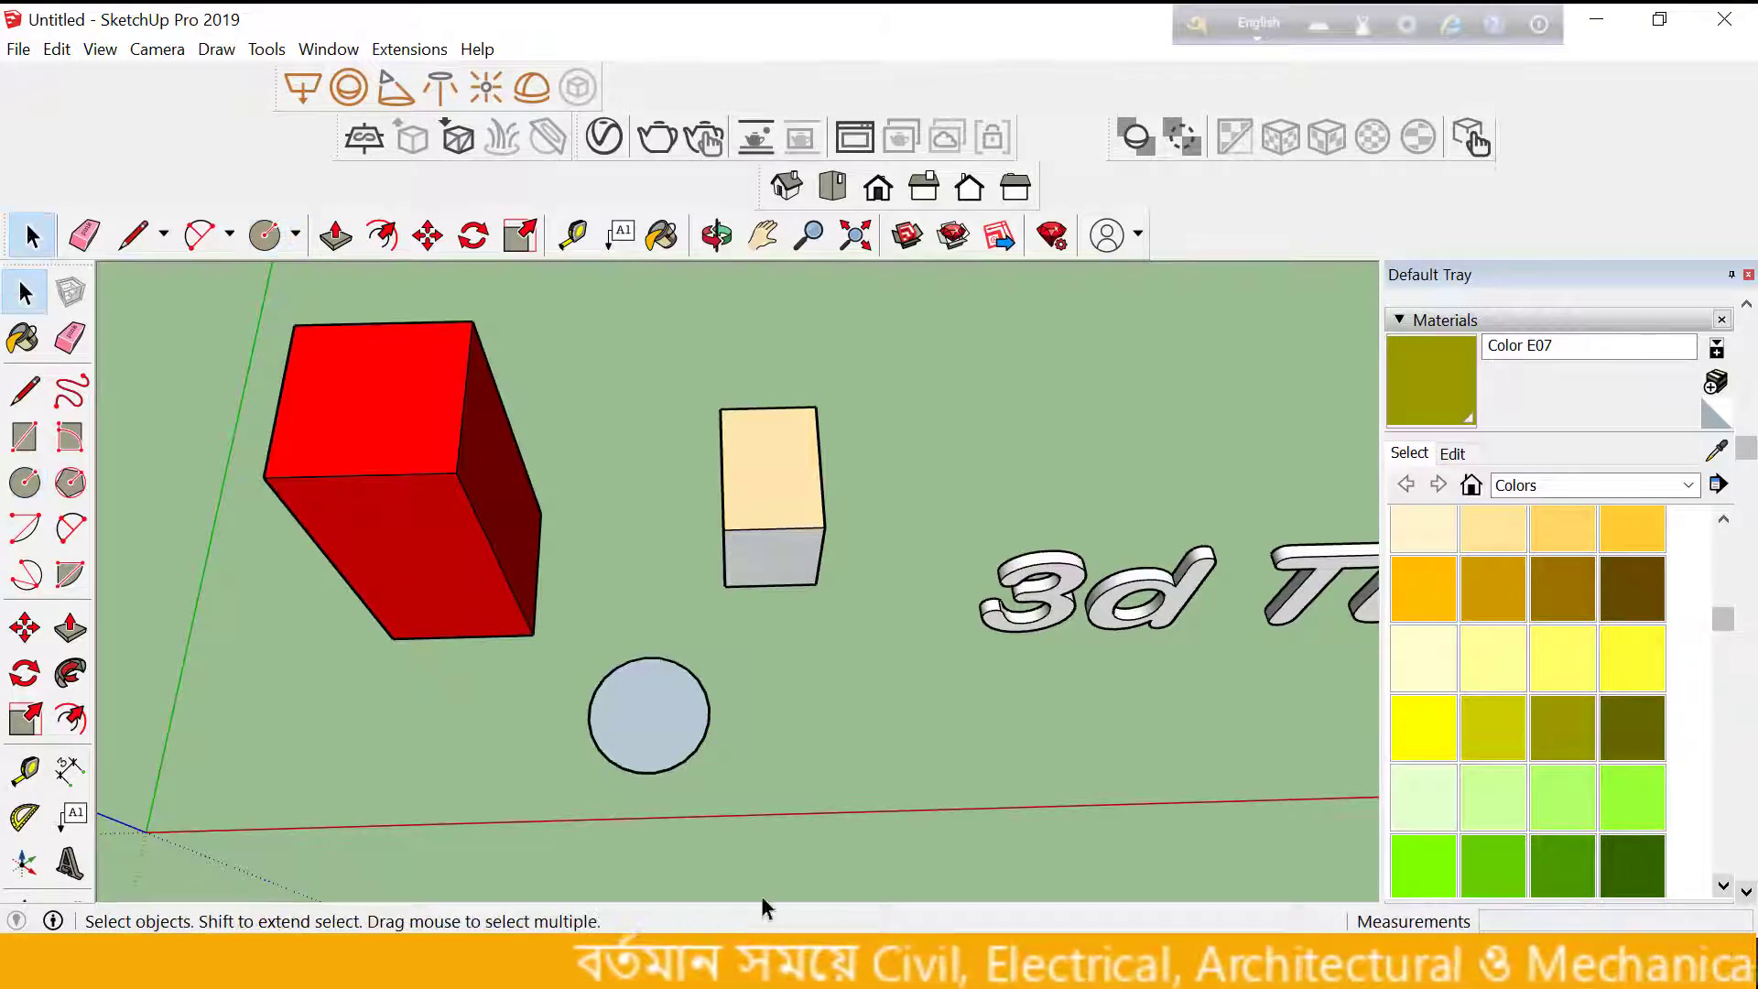
scroll(655, 683, up, 2)
scroll(669, 716, up, 1)
click(668, 716)
right_click(668, 716)
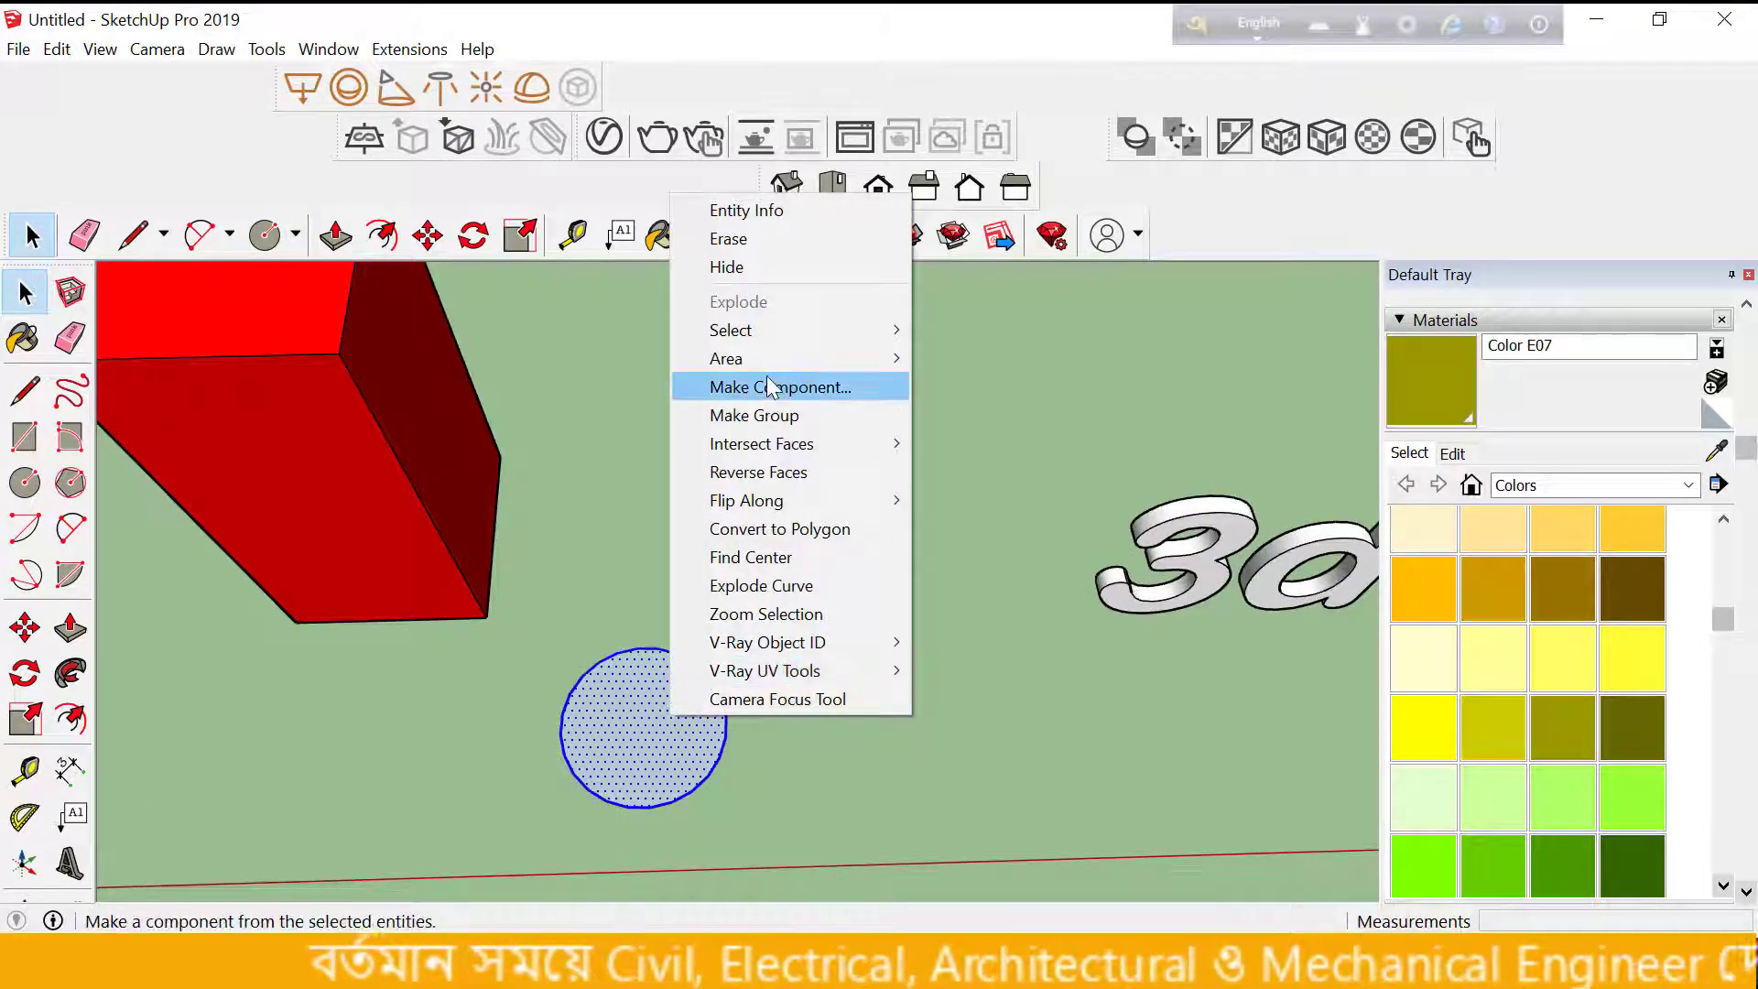
click(769, 417)
Inside the group, Push/Pull the circle face up into a 3' tall cylinder.
double_click(635, 769)
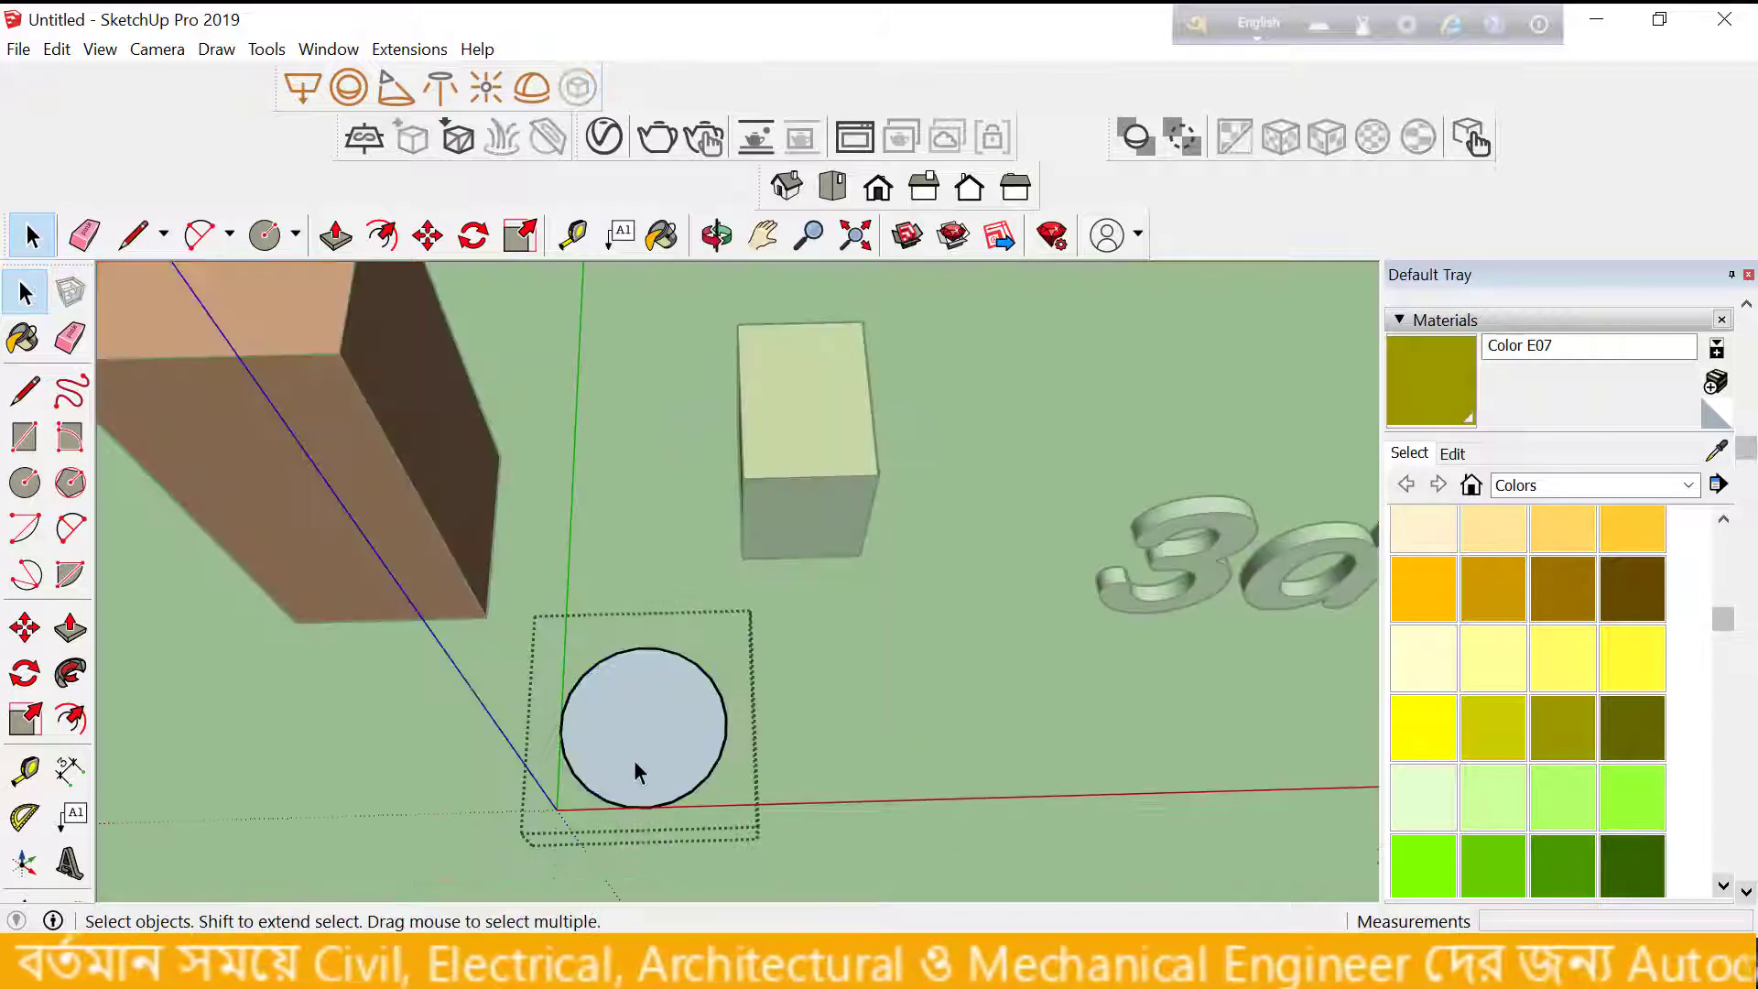
click(635, 769)
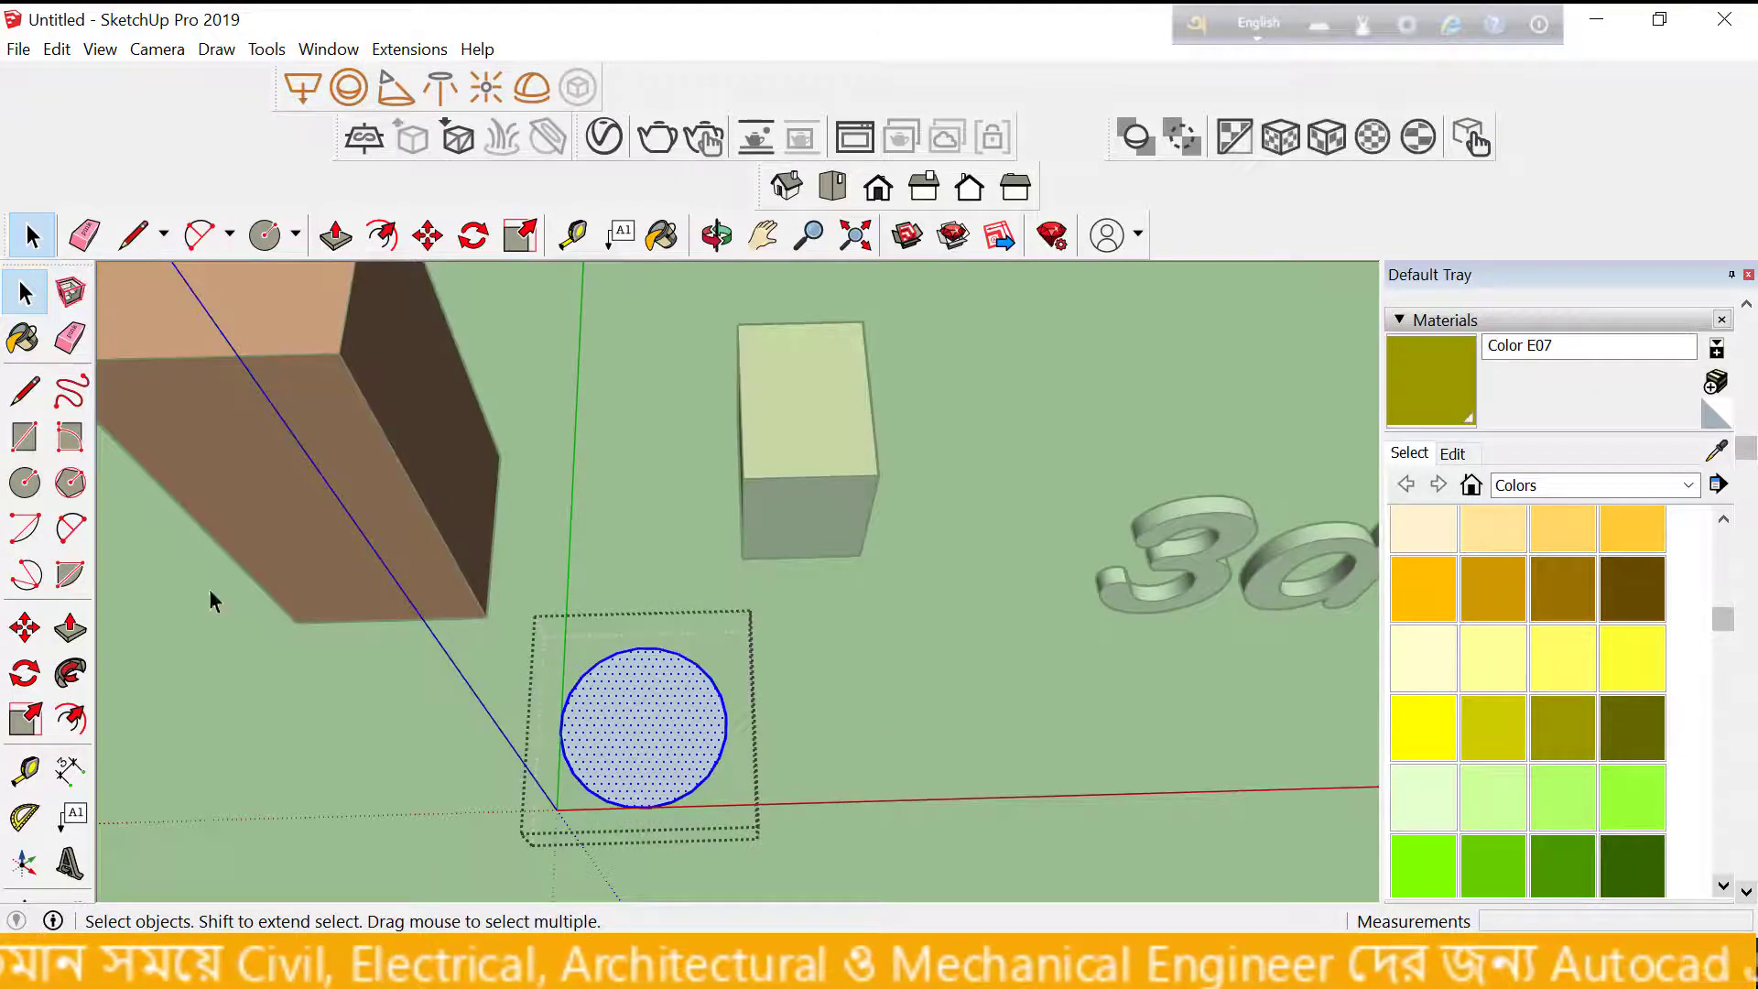
click(70, 628)
drag(617, 718, 542, 553)
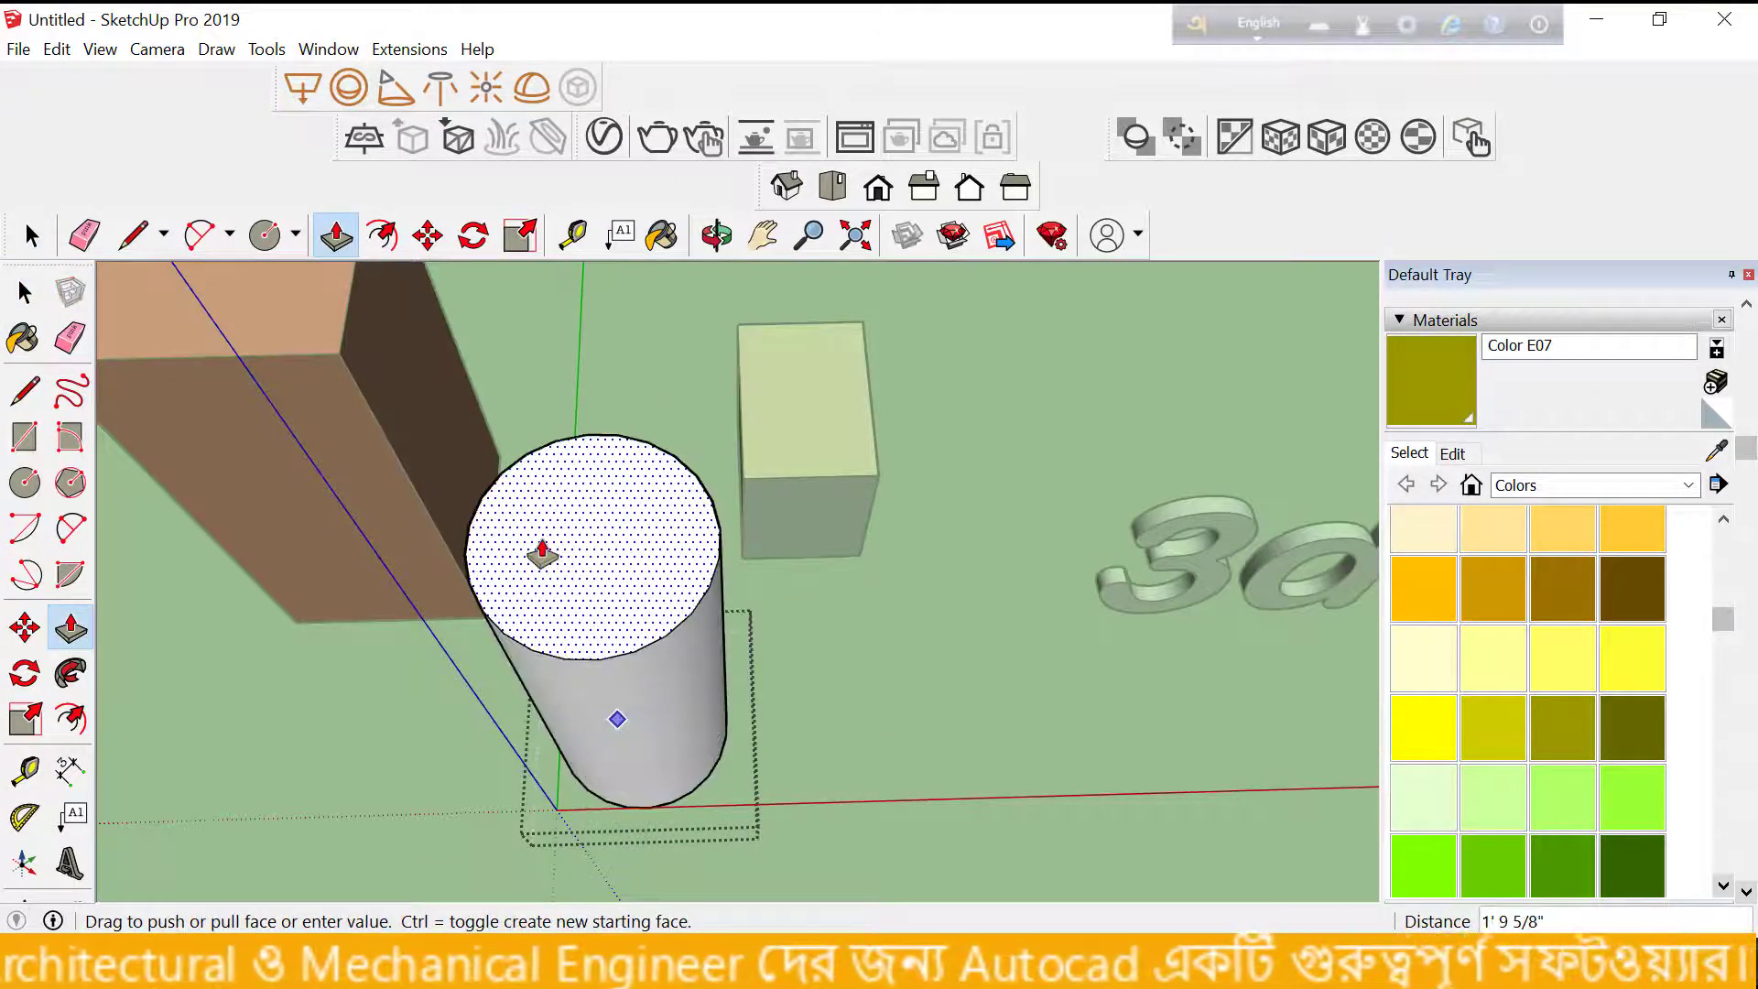
text(3')
key(Return)
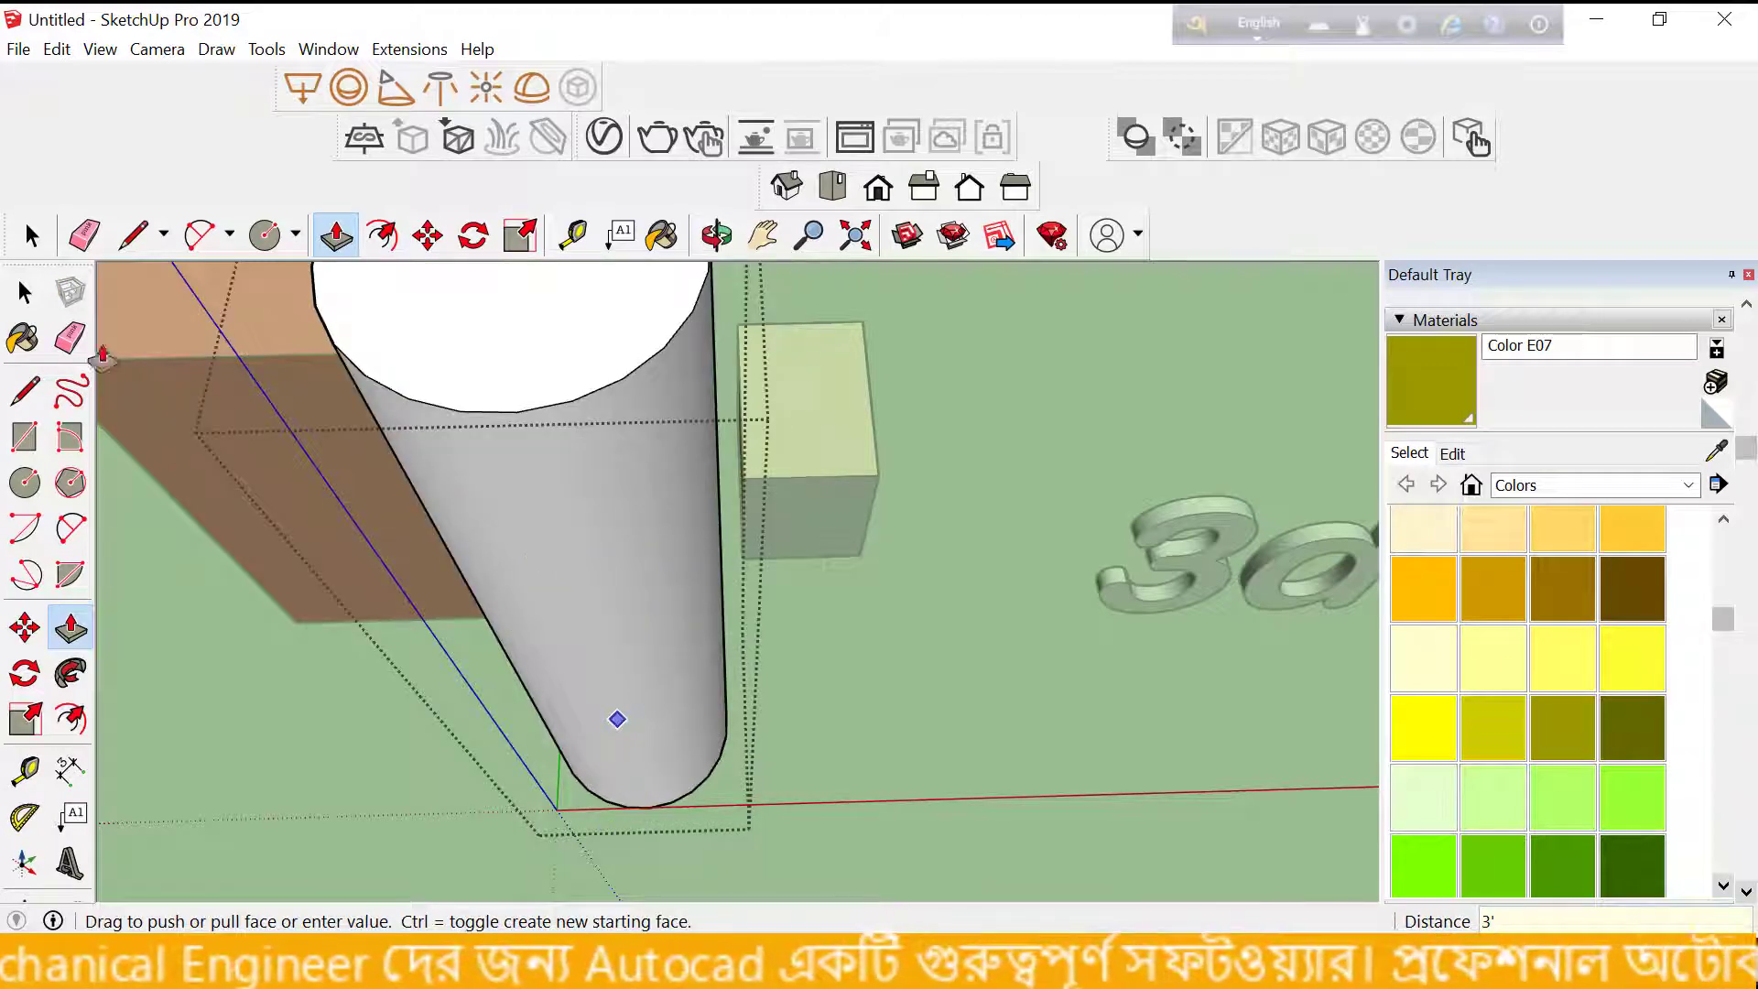
click(25, 292)
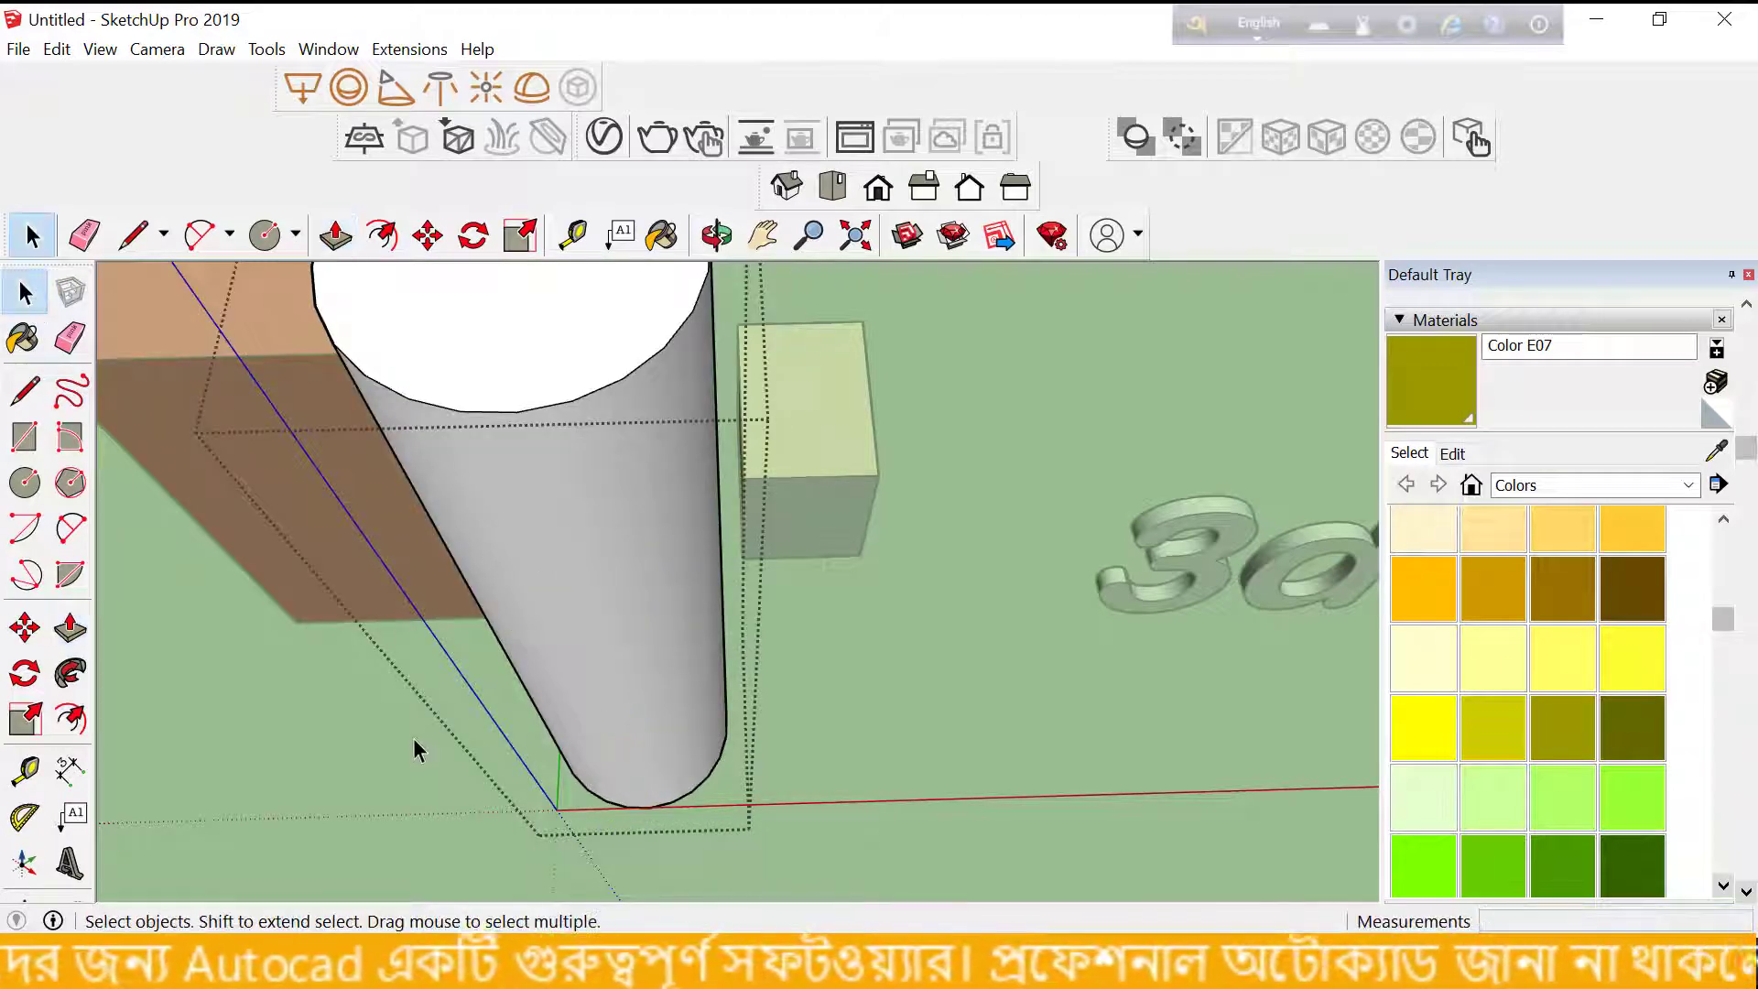
scroll(613, 700, down, 3)
scroll(641, 705, down, 5)
scroll(287, 499, down, 1)
scroll(287, 499, down, 2)
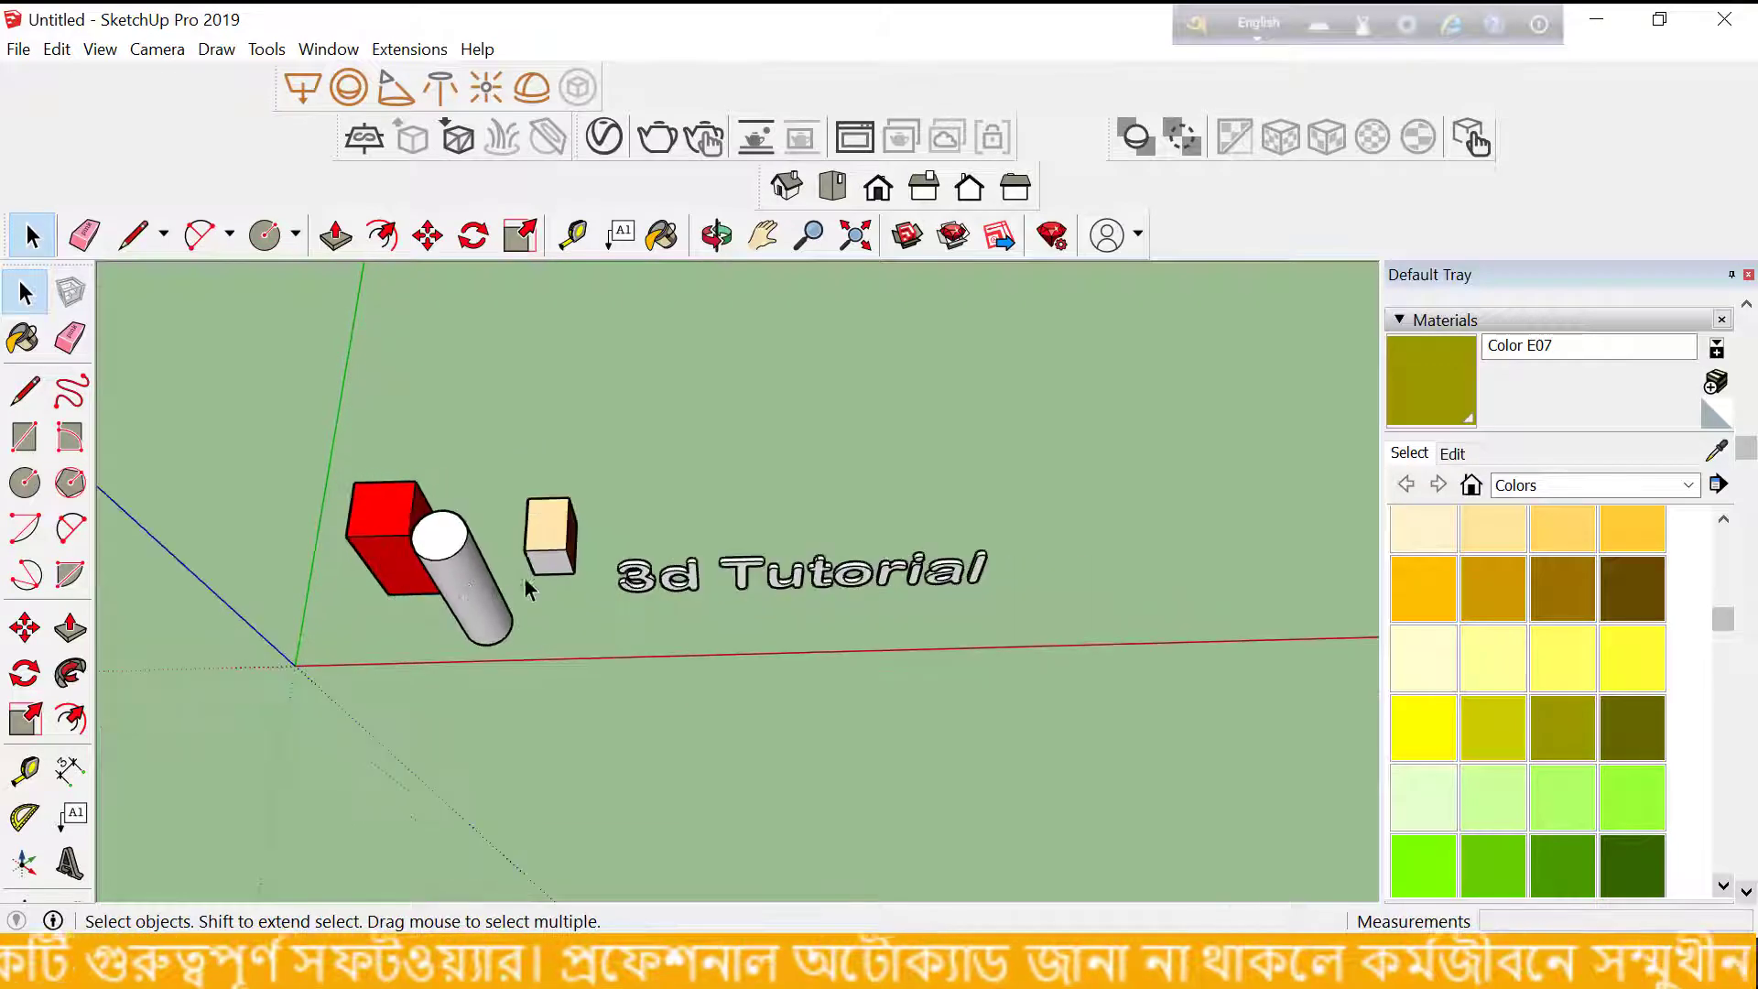
scroll(562, 589, up, 3)
scroll(879, 503, down, 2)
scroll(472, 533, up, 2)
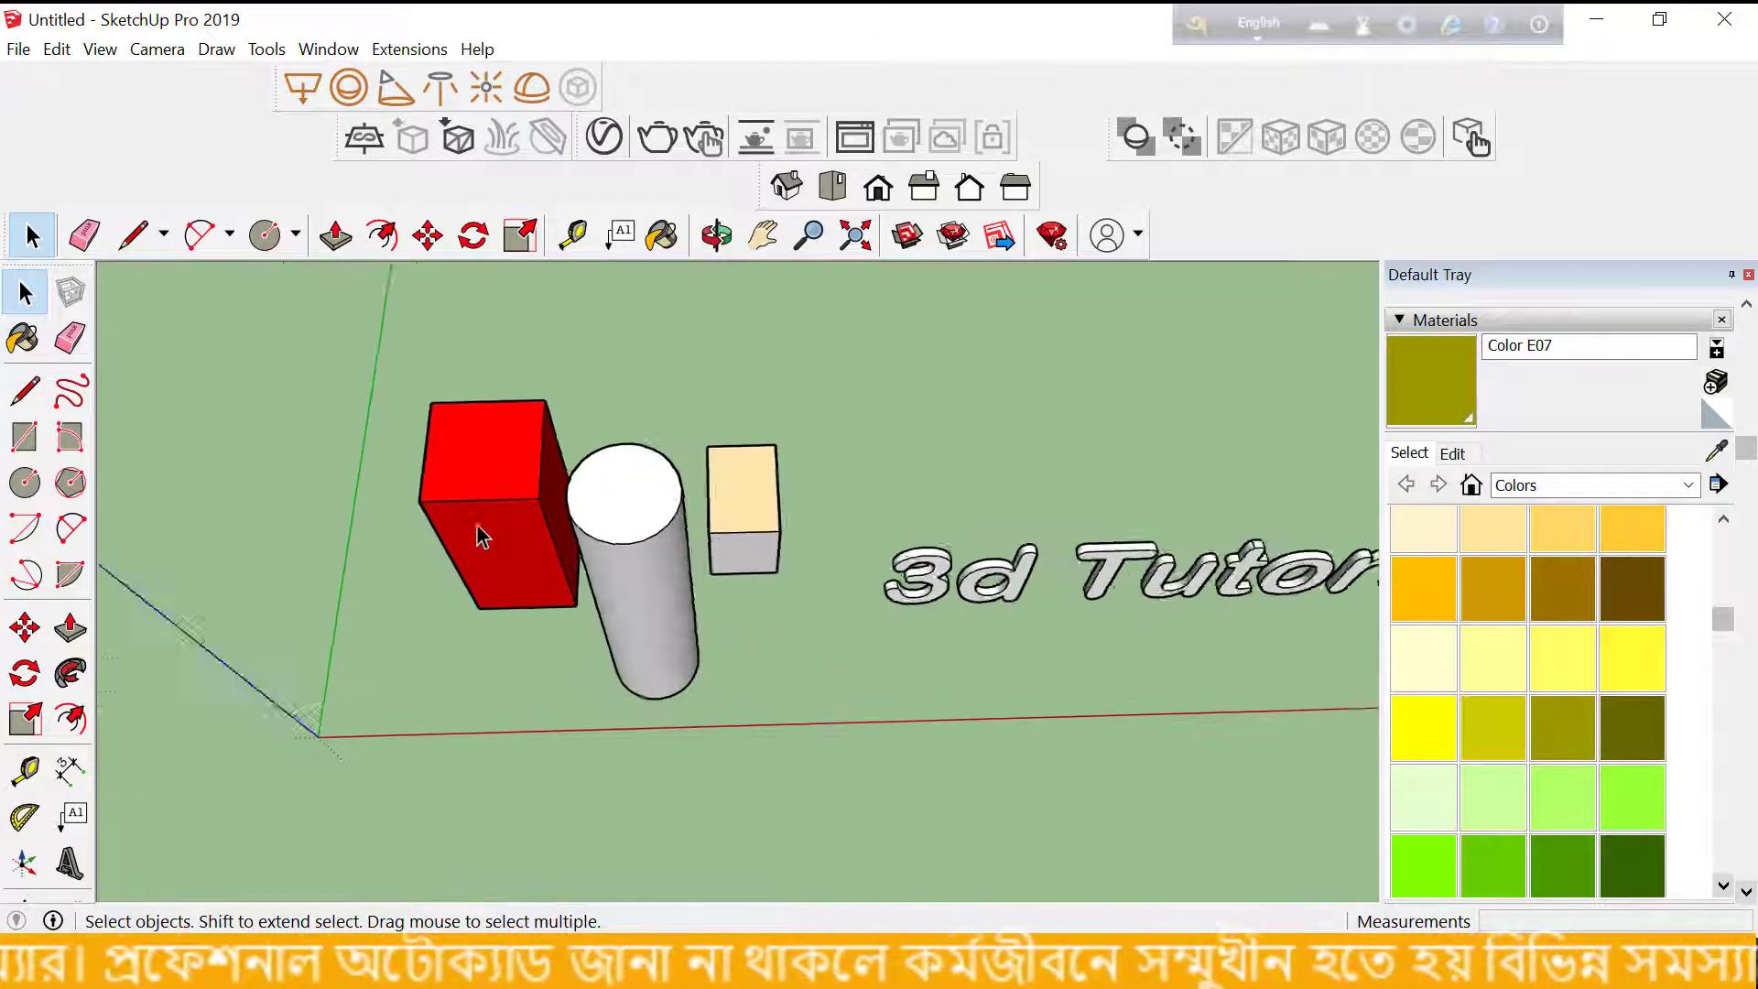
scroll(478, 531, up, 3)
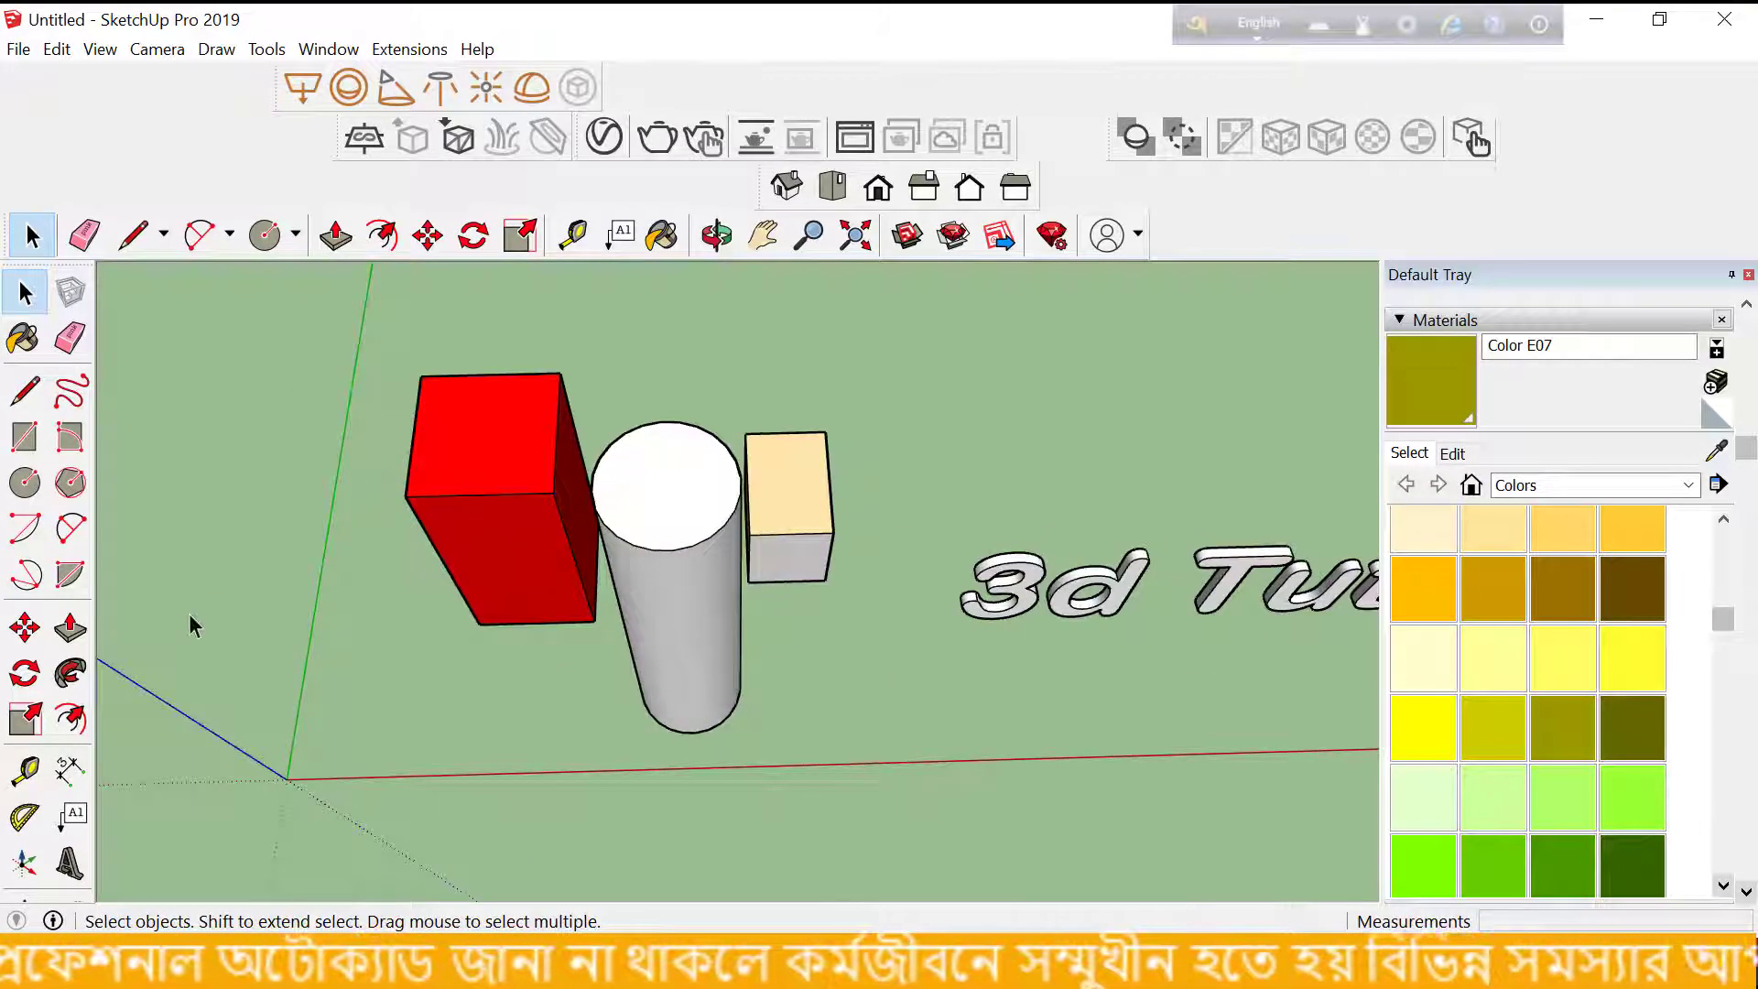
click(35, 719)
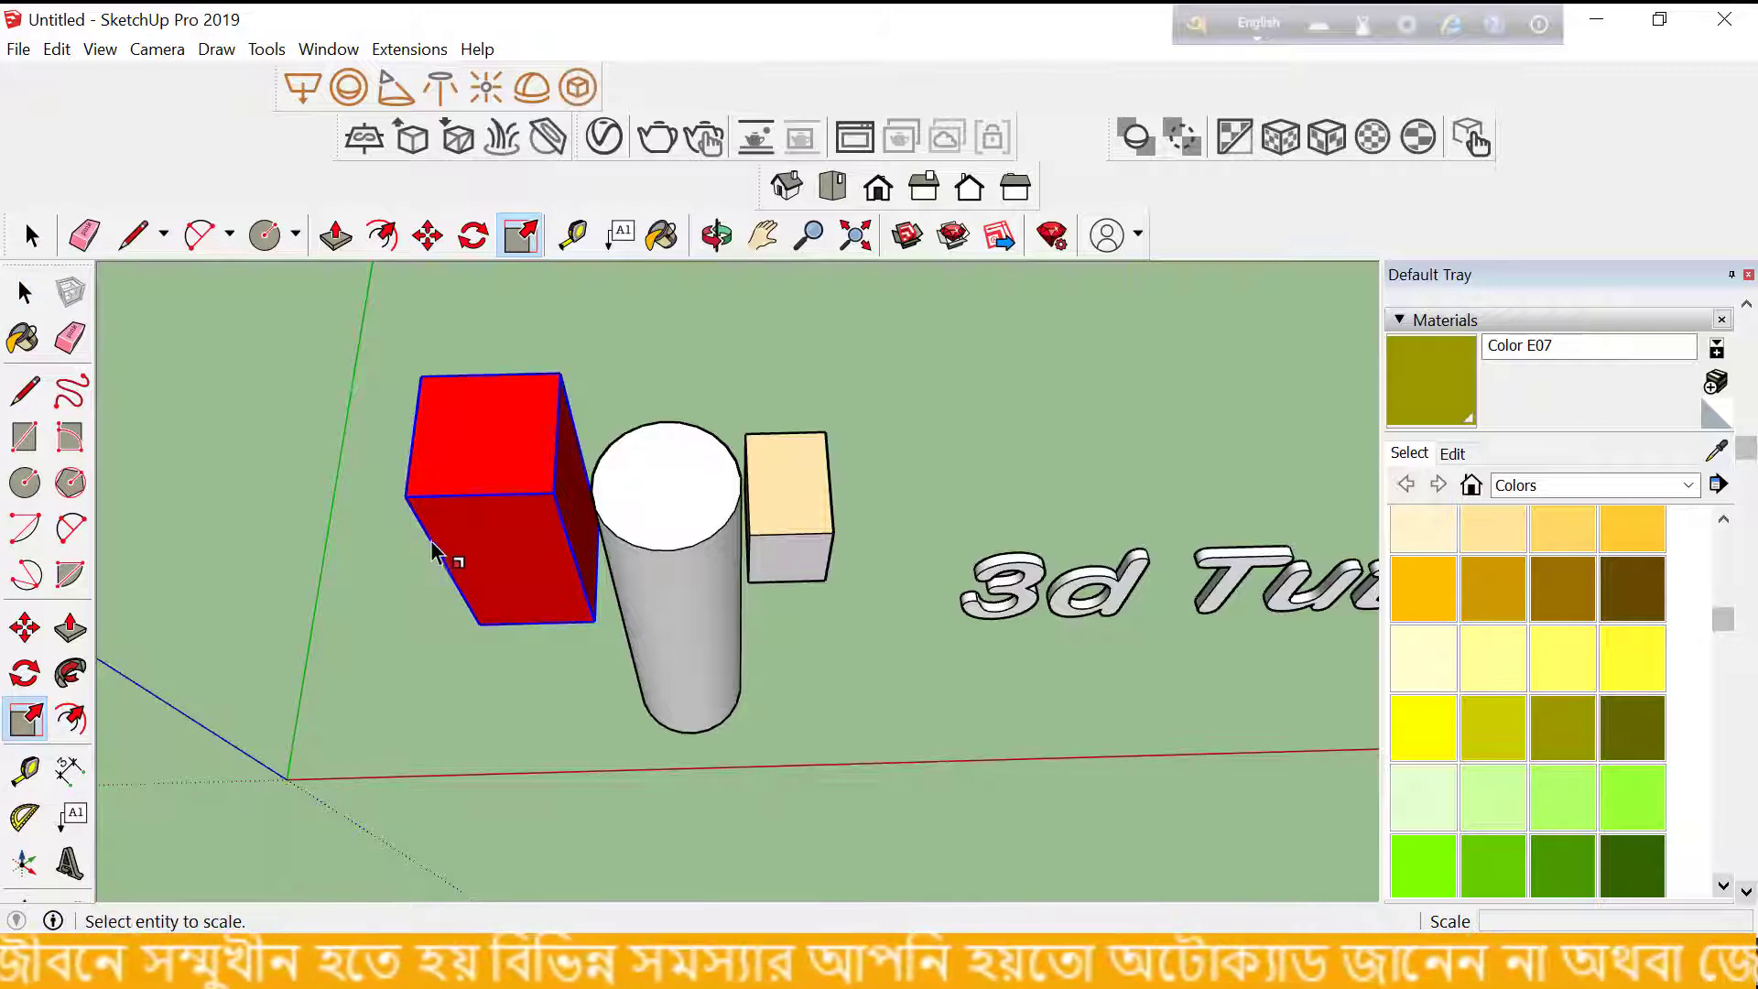
click(24, 295)
scroll(518, 562, down, 2)
scroll(518, 562, down, 2)
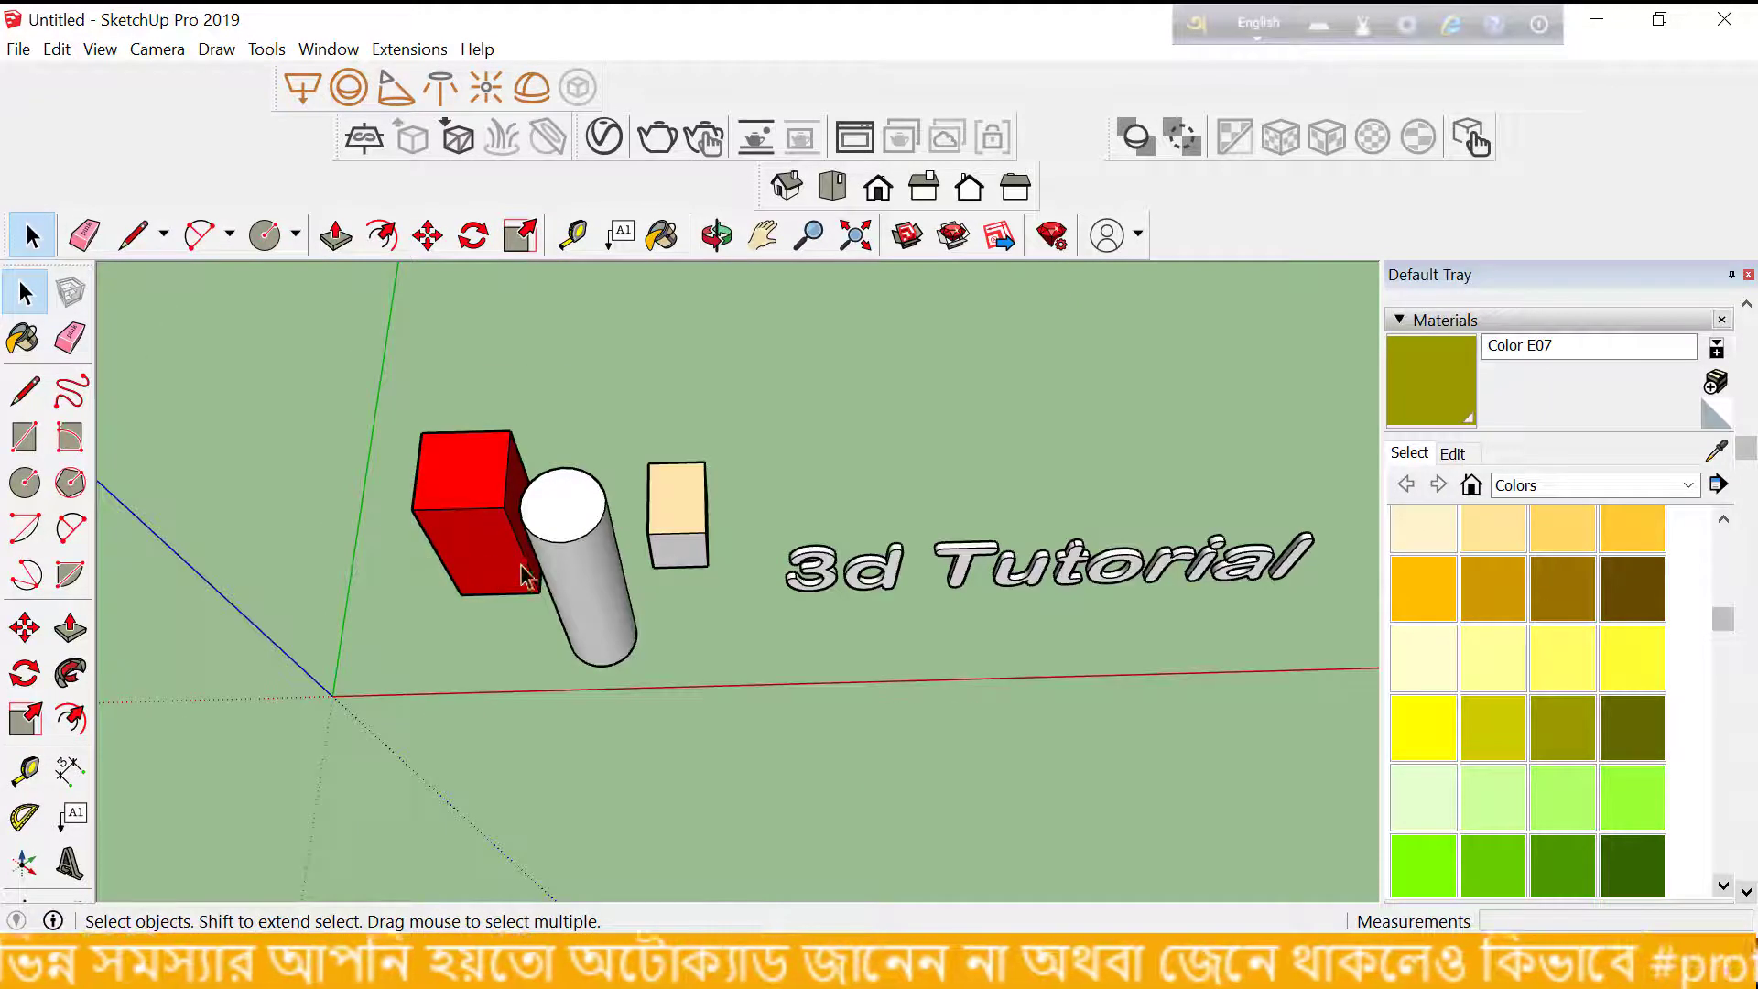
scroll(518, 562, down, 1)
scroll(847, 585, up, 2)
scroll(973, 632, up, 2)
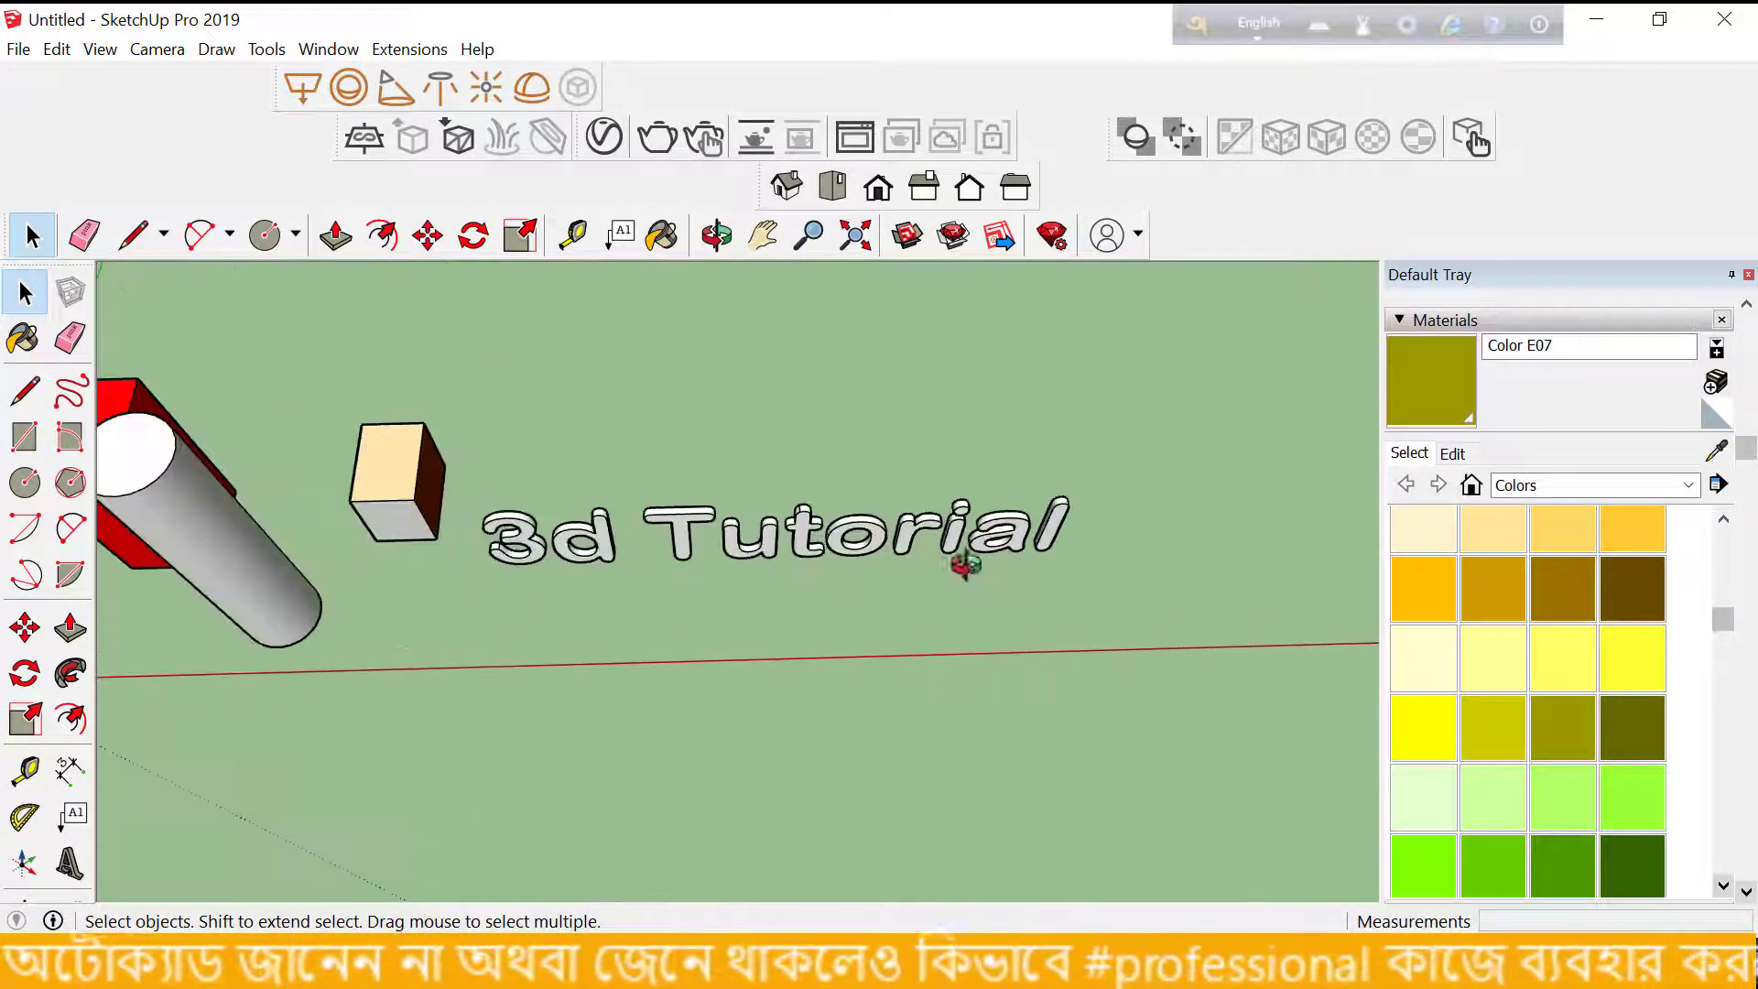
mouse_move(962, 561)
middle_down()
mouse_move(943, 455)
mouse_move(985, 344)
mouse_move(985, 443)
mouse_move(916, 553)
middle_up()
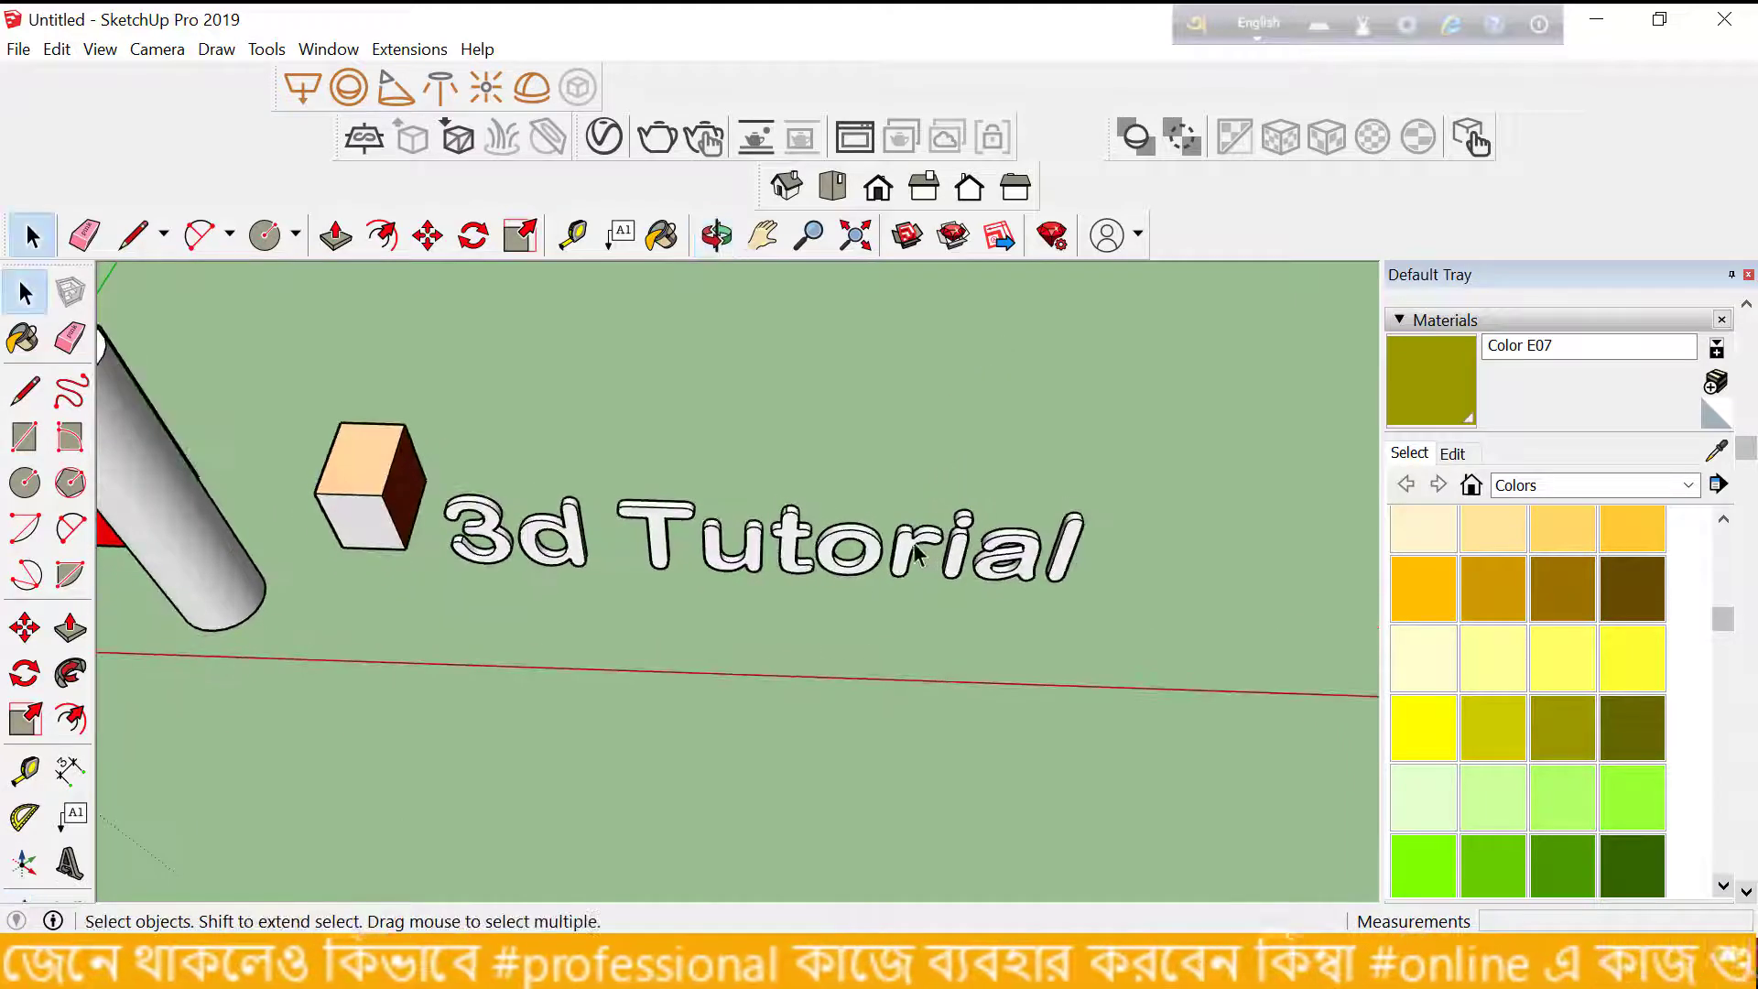
scroll(645, 524, down, 2)
scroll(678, 568, up, 2)
scroll(669, 554, up, 1)
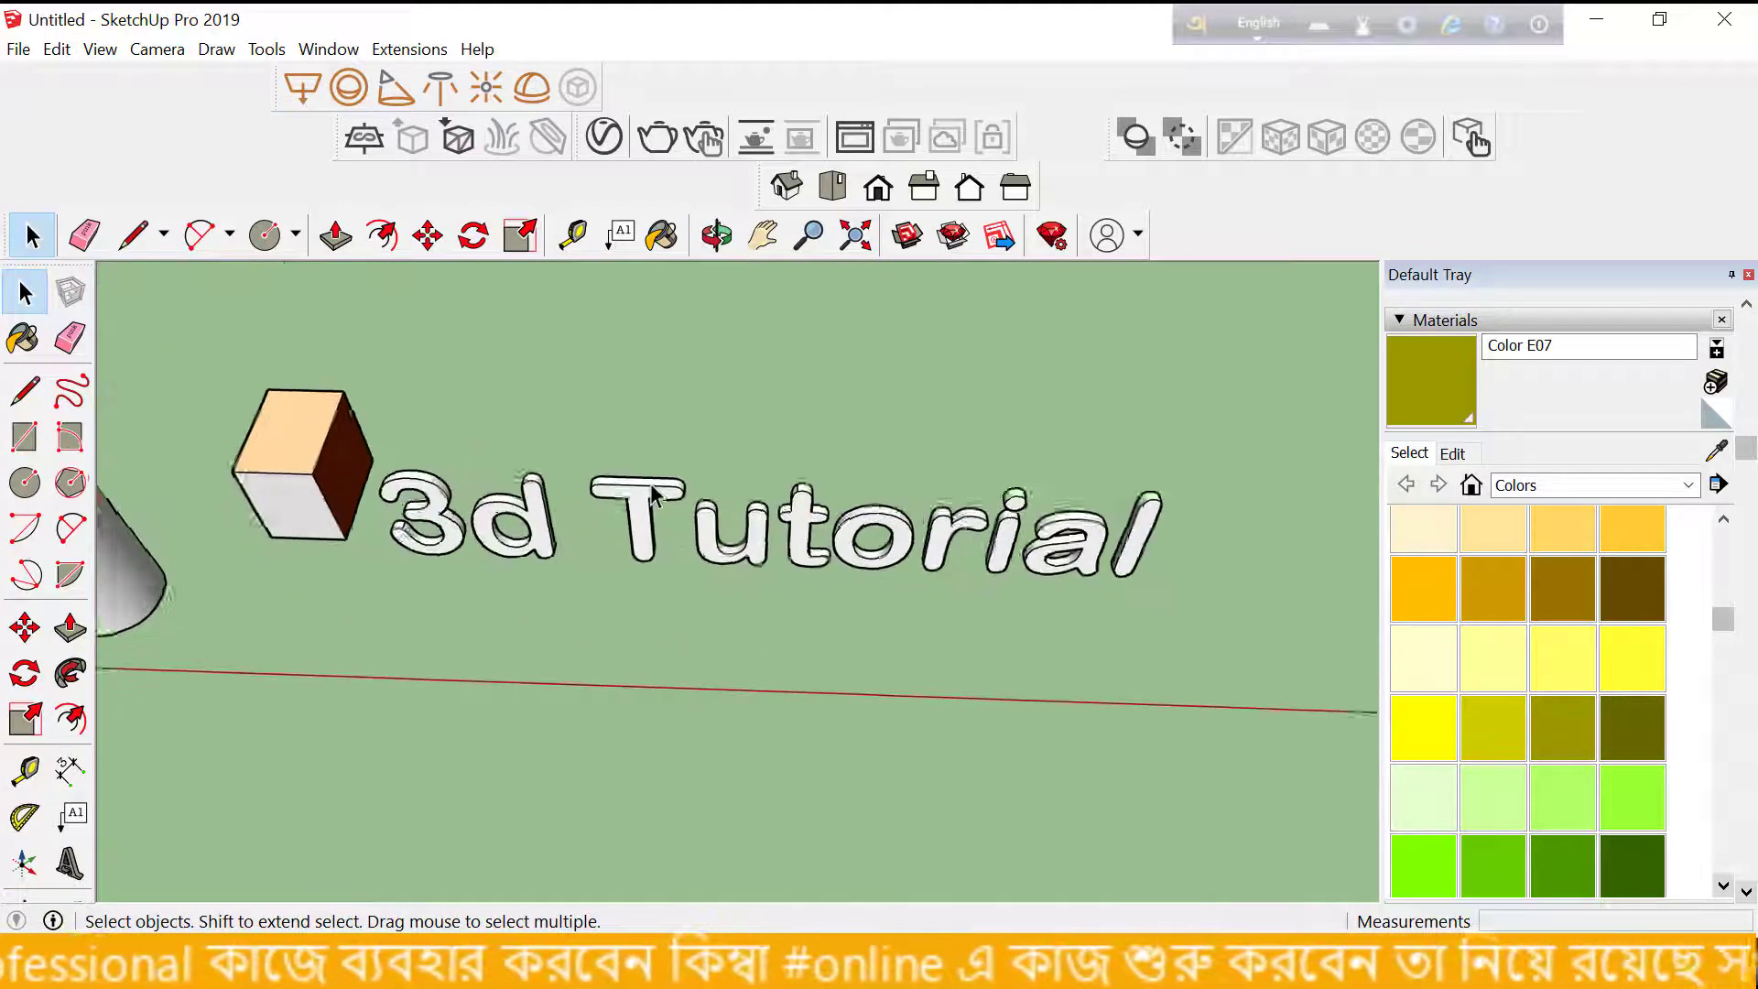
scroll(652, 540, up, 2)
click(646, 542)
scroll(719, 628, down, 2)
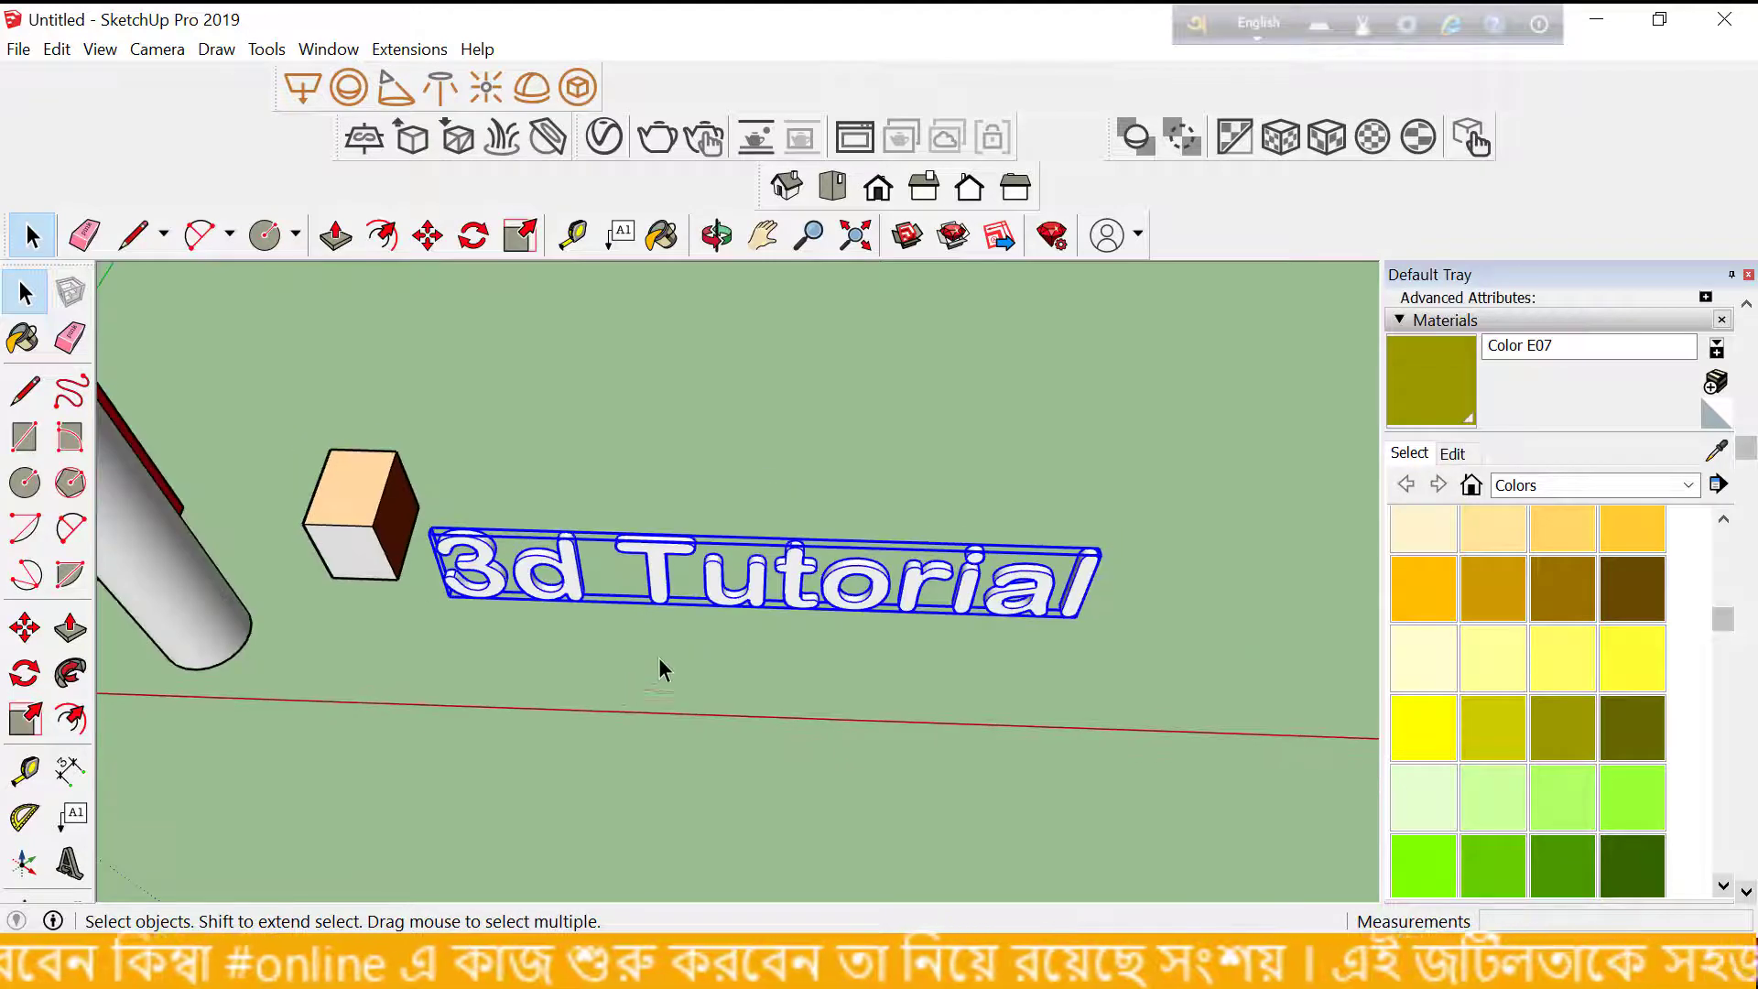
scroll(660, 667, up, 3)
mouse_move(634, 612)
middle_down()
mouse_move(569, 459)
mouse_move(491, 553)
mouse_move(785, 522)
mouse_move(698, 619)
mouse_move(896, 477)
mouse_move(919, 432)
mouse_move(784, 577)
mouse_move(708, 577)
middle_up()
scroll(501, 560, down, 3)
scroll(500, 561, up, 2)
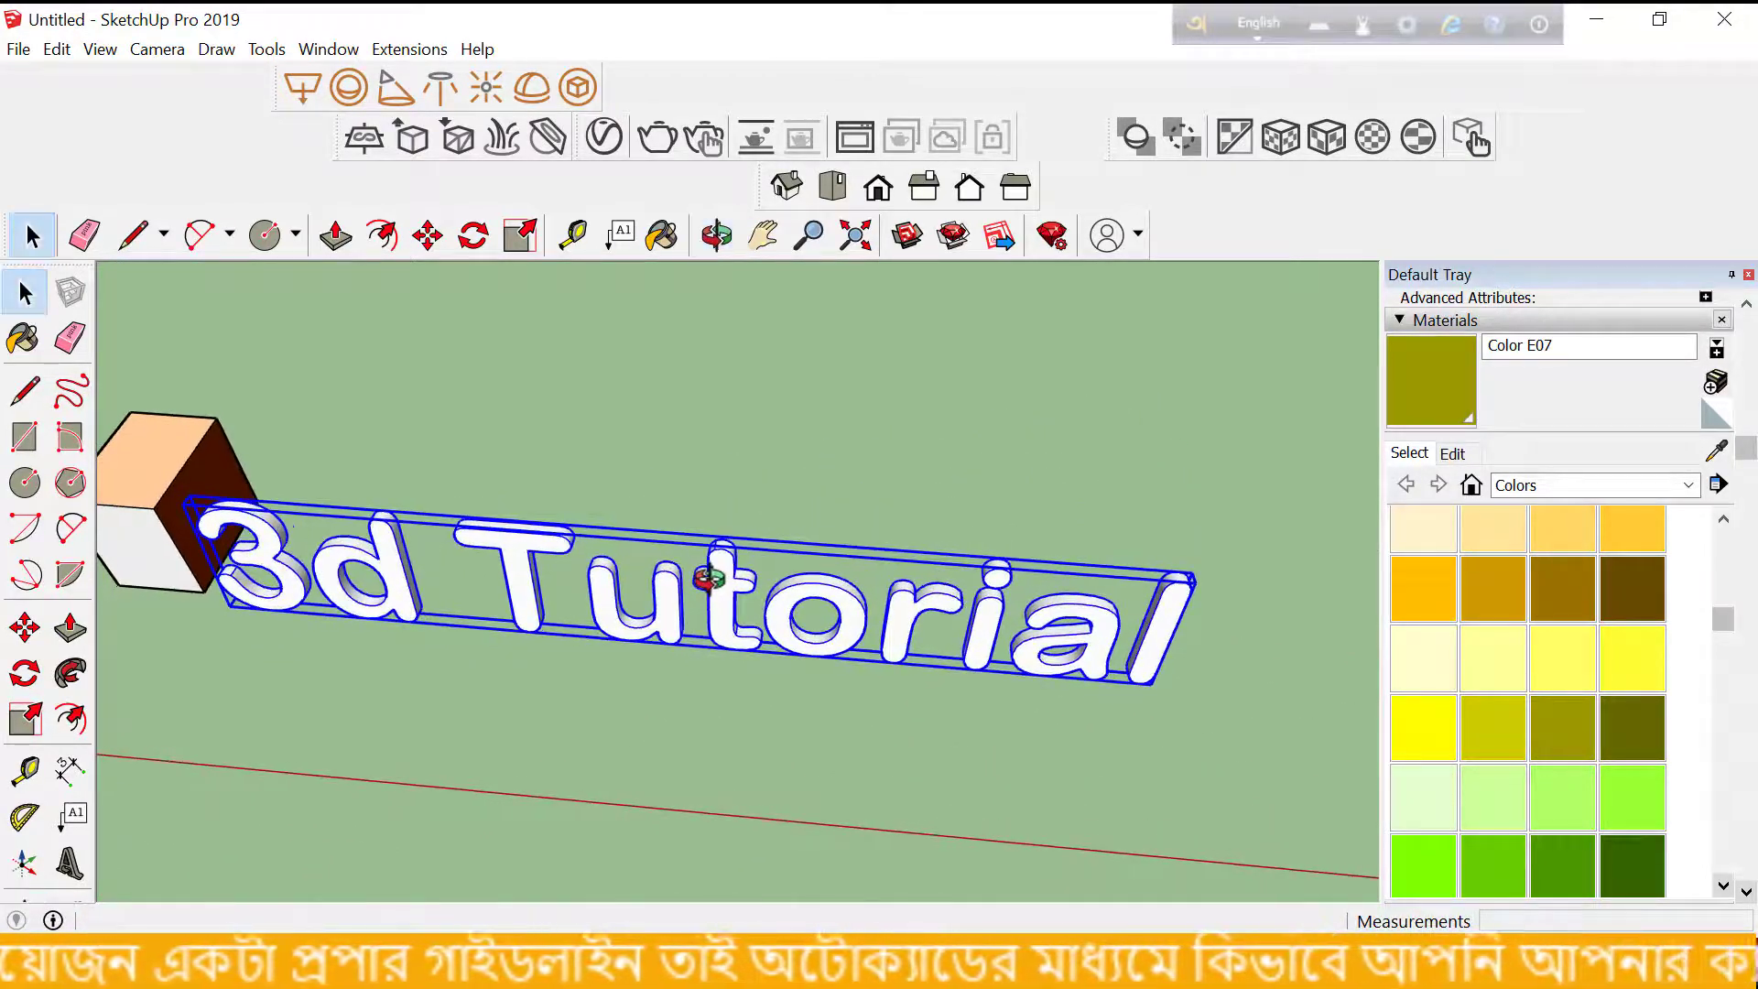
Scale the lowercase t in 'Tutorial' down so it is shorter and narrower than its neighbours.
triple_click(717, 589)
scroll(716, 584, up, 2)
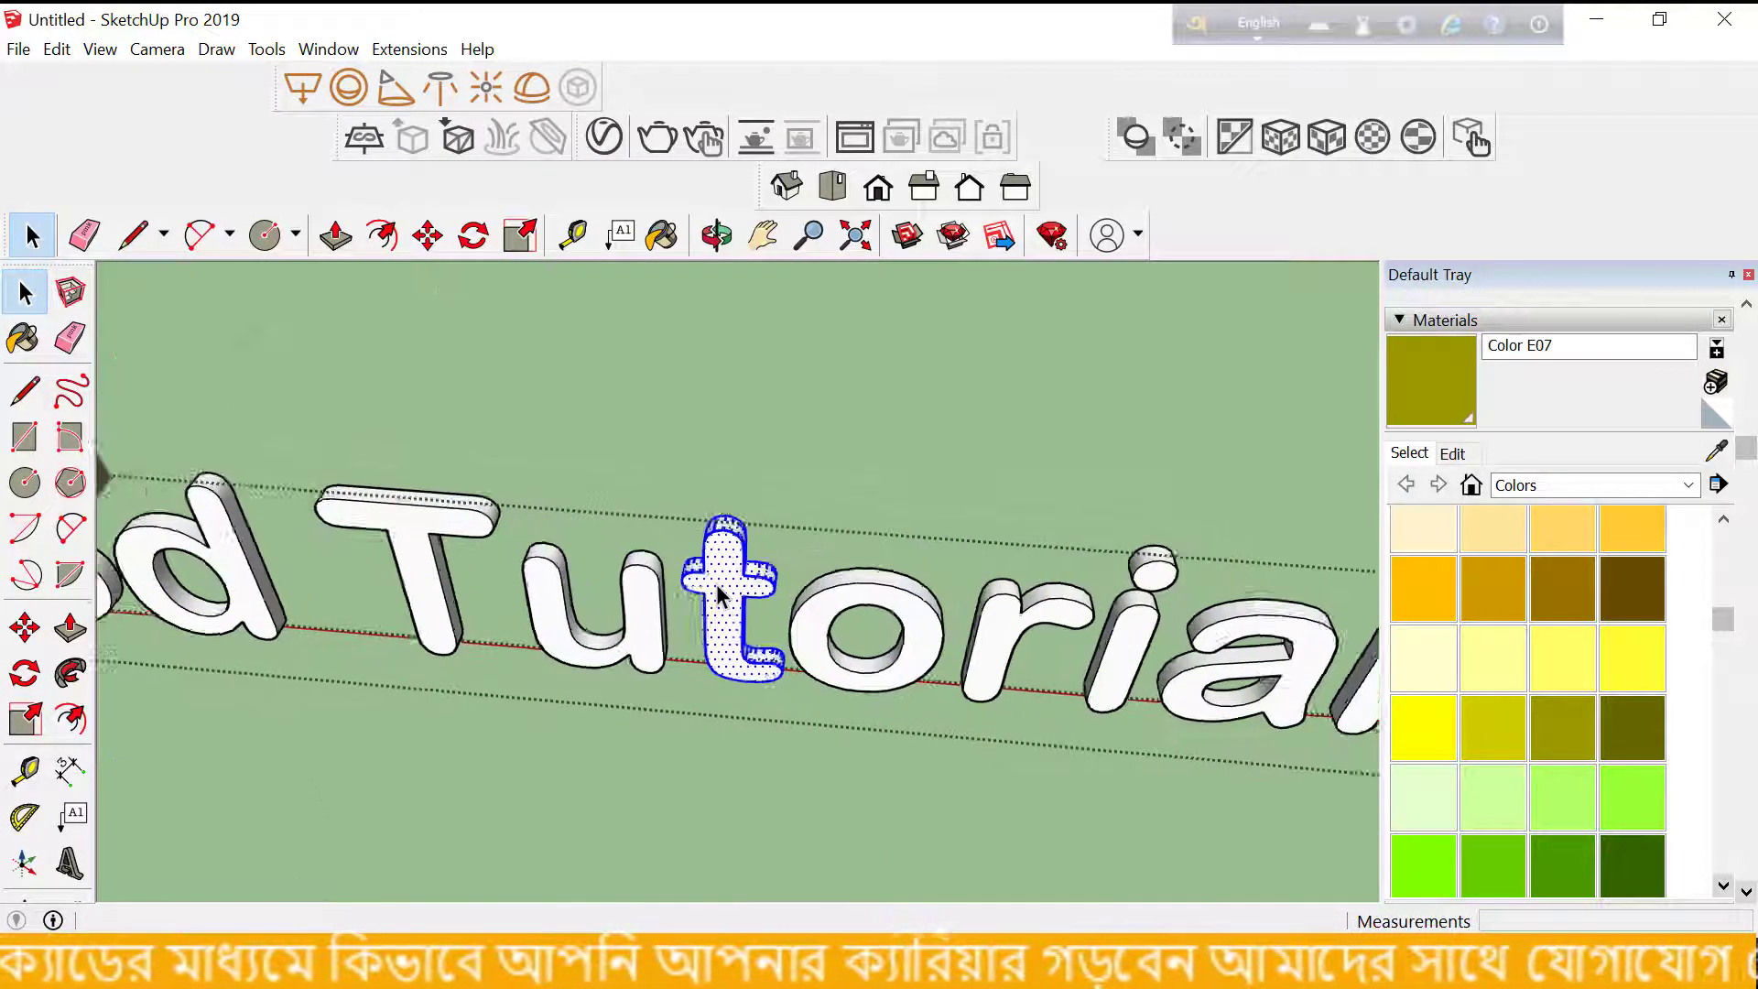
scroll(710, 586, up, 1)
click(39, 729)
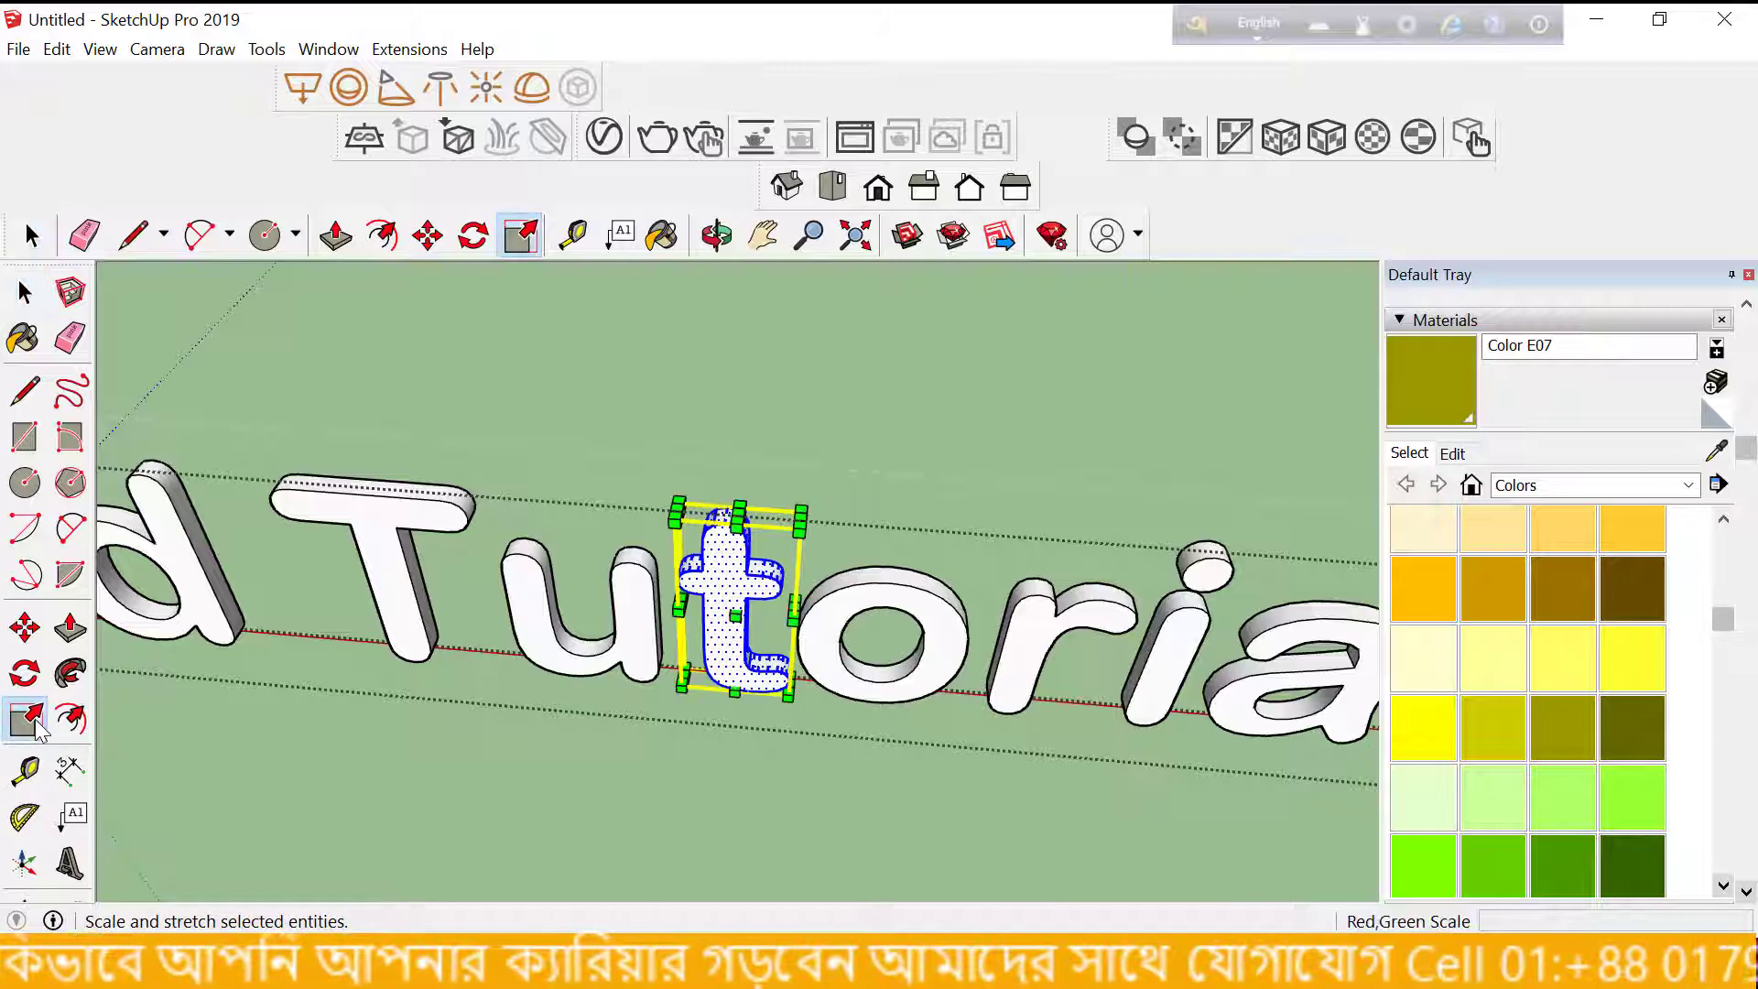
scroll(676, 595, up, 2)
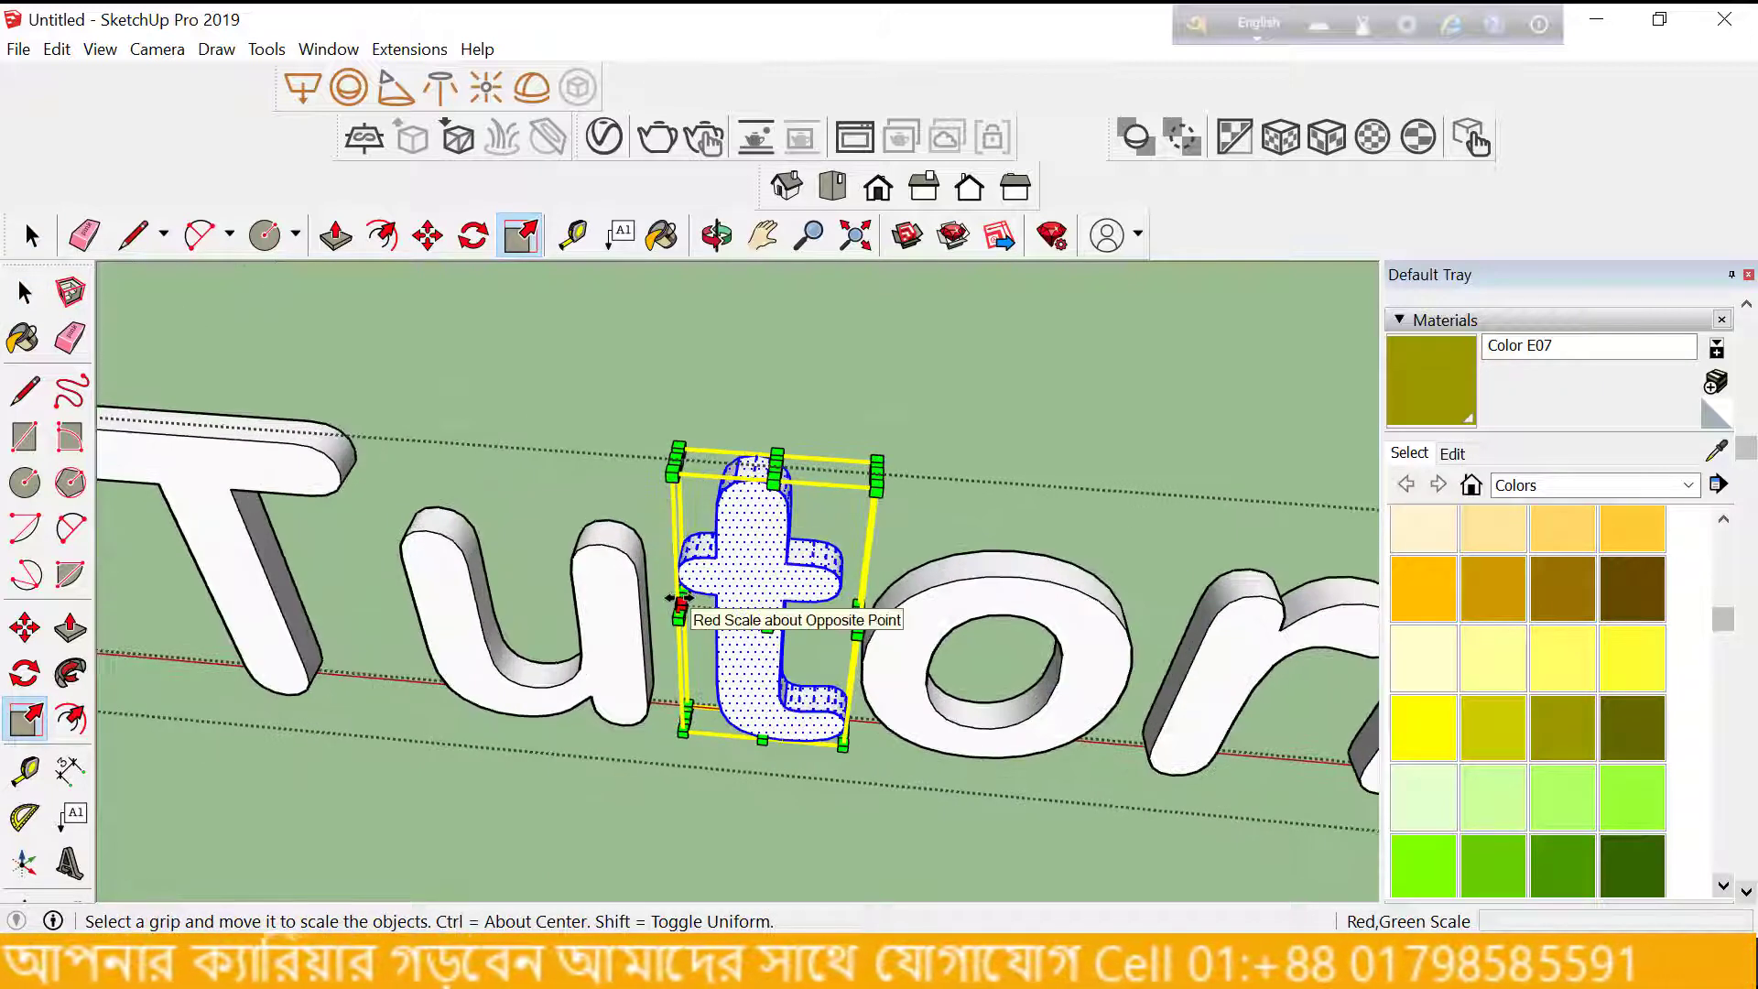
drag(678, 598, 786, 621)
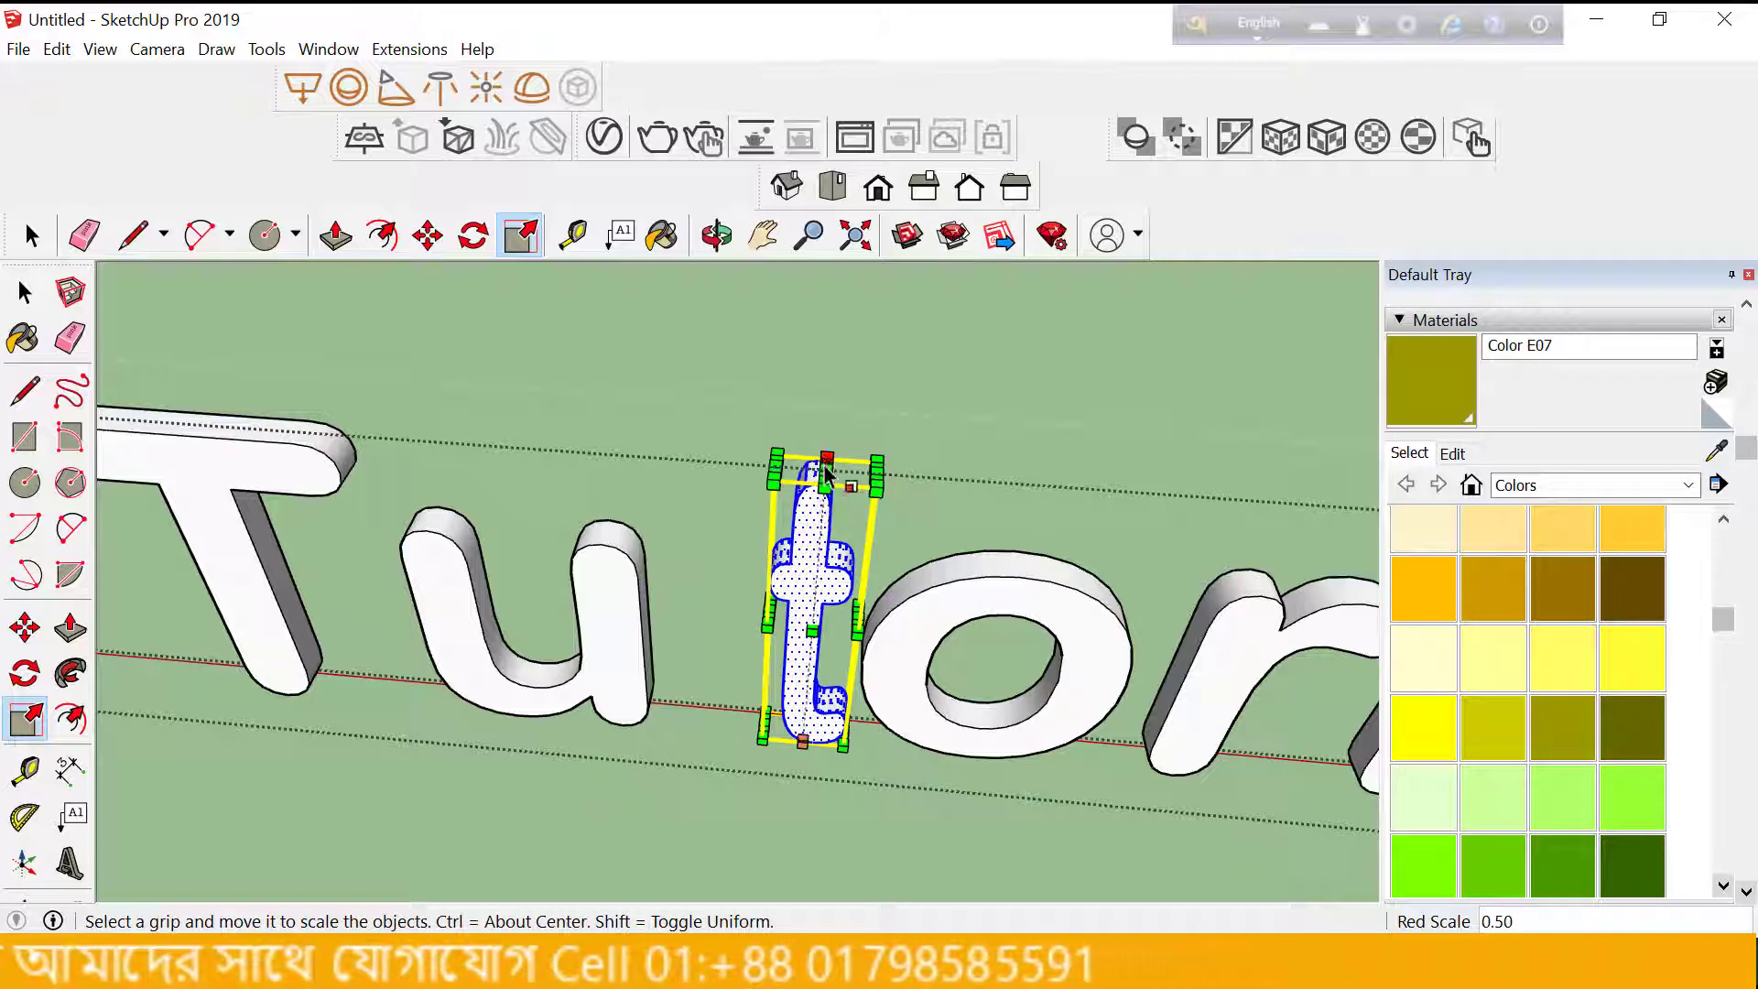
drag(824, 471, 809, 569)
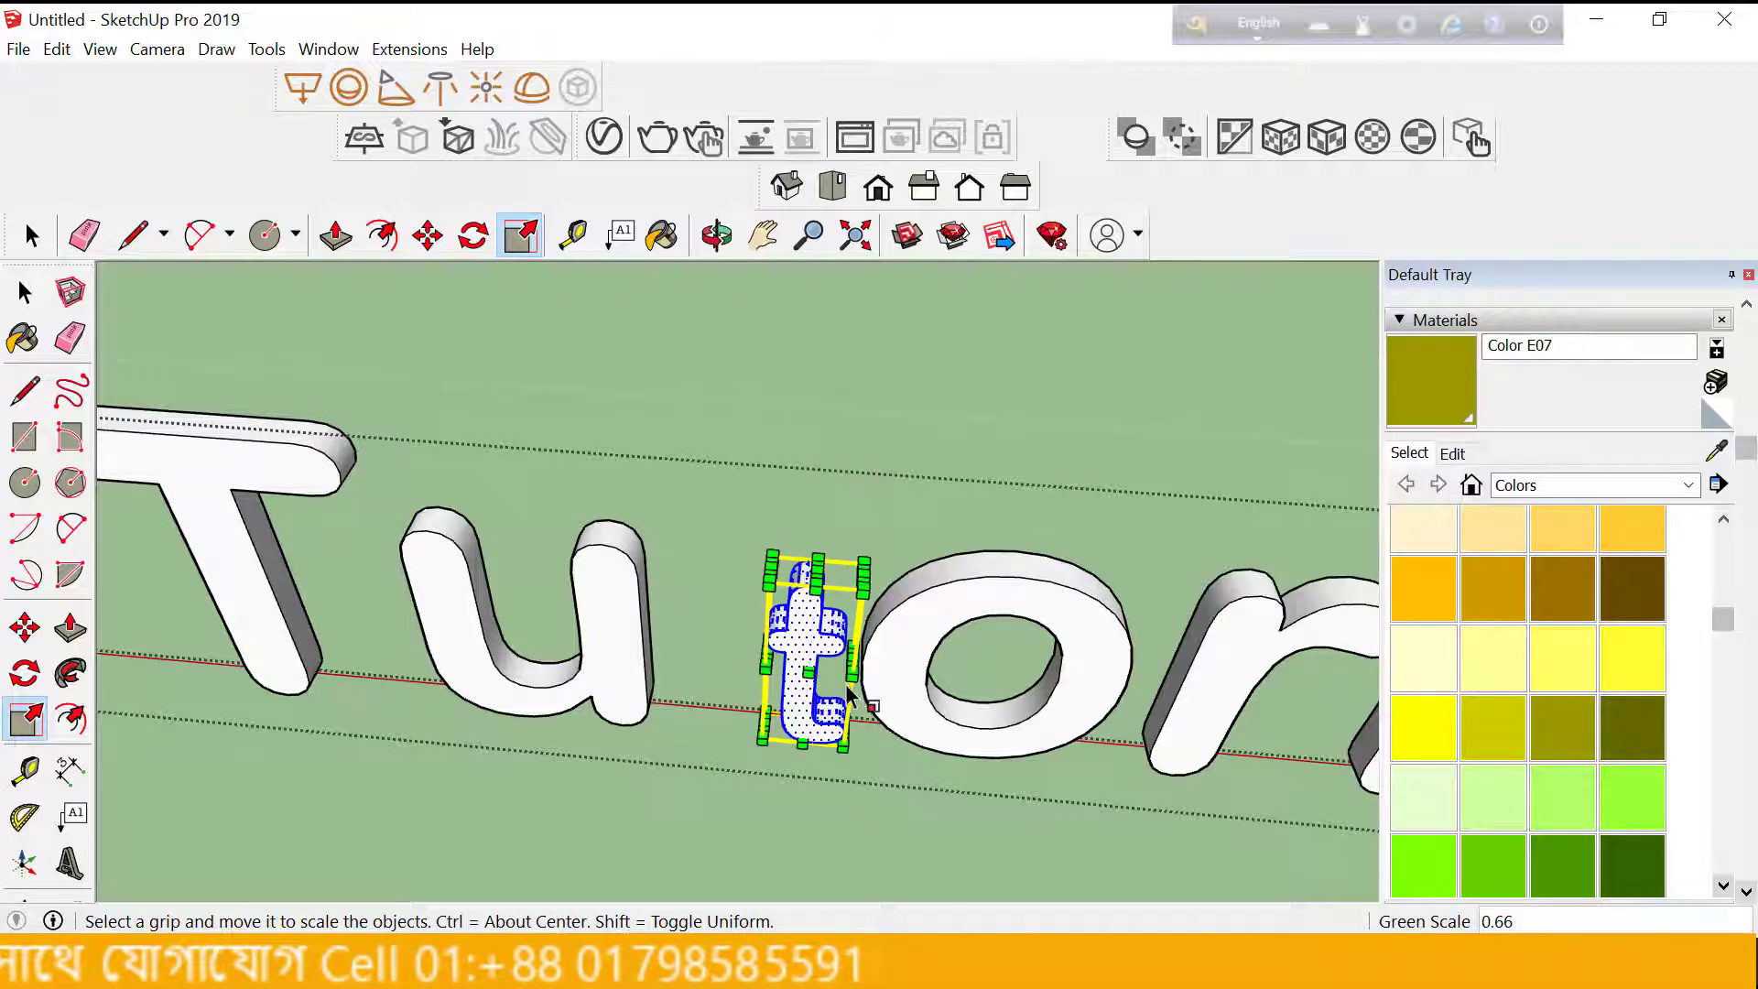
mouse_move(854, 650)
mouse_down()
mouse_move(808, 714)
mouse_move(799, 682)
mouse_up()
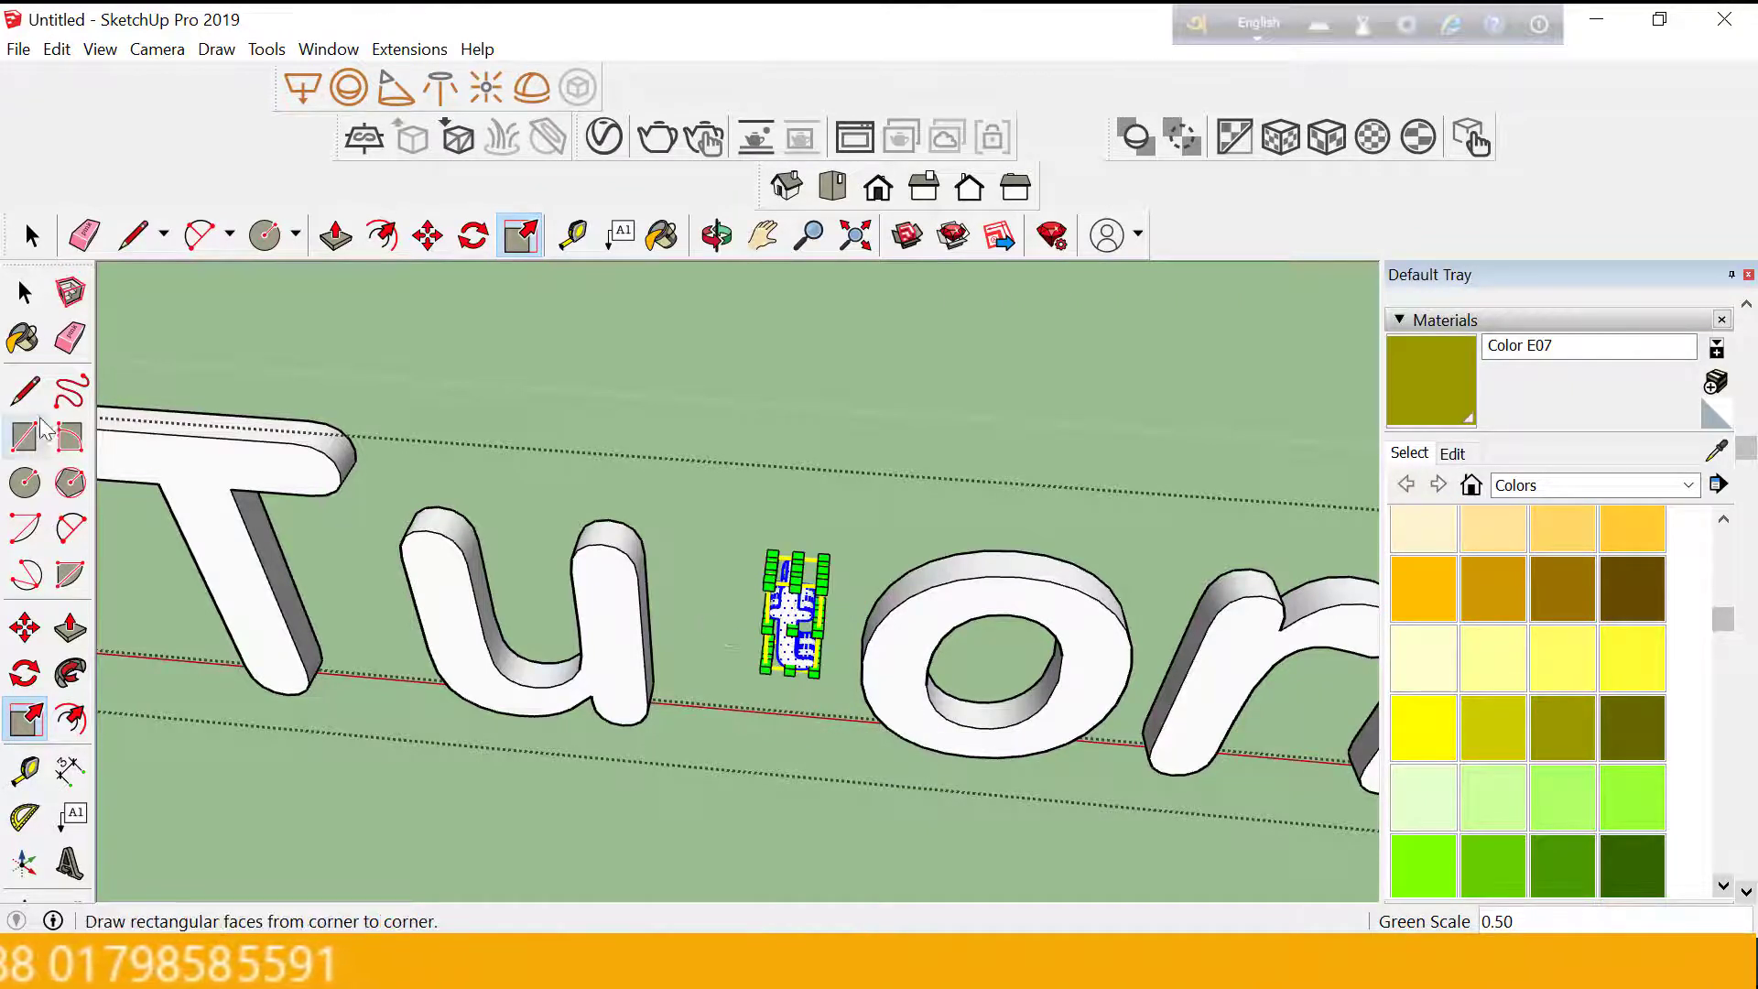
click(25, 293)
Deselect the t and select the whole 3d Tutorial text.
click(271, 344)
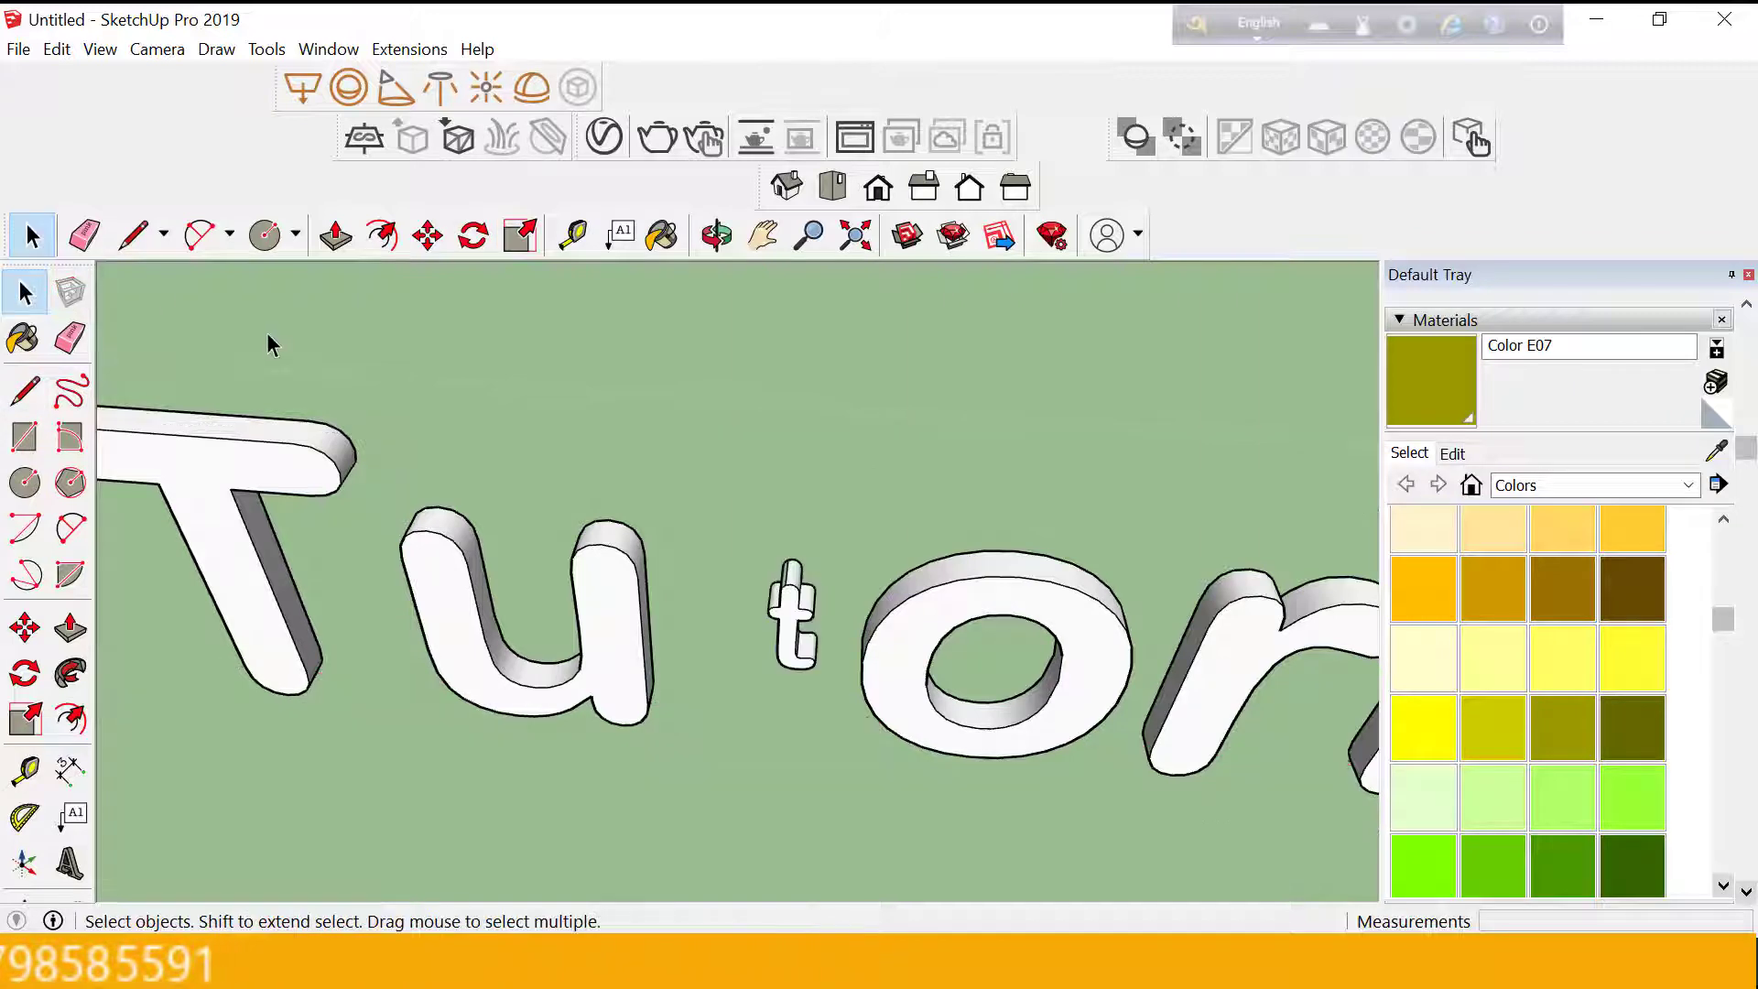
scroll(946, 608, down, 3)
scroll(824, 595, down, 2)
scroll(641, 577, down, 2)
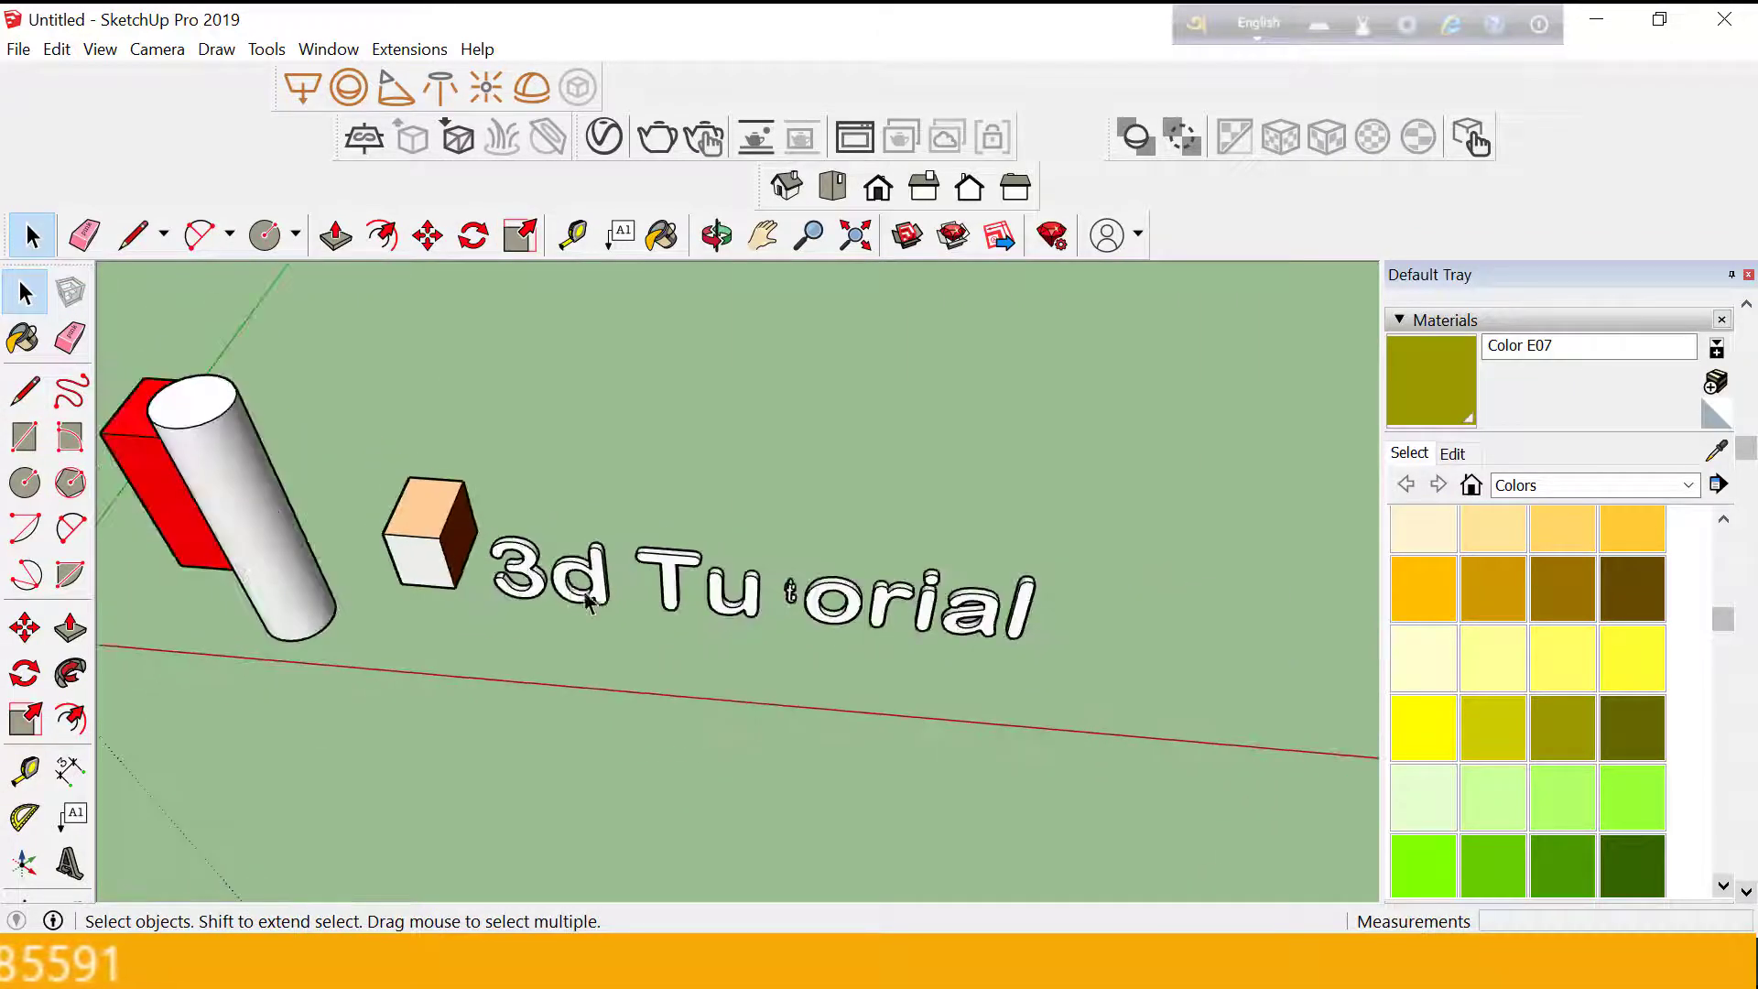
scroll(715, 604, down, 2)
click(708, 594)
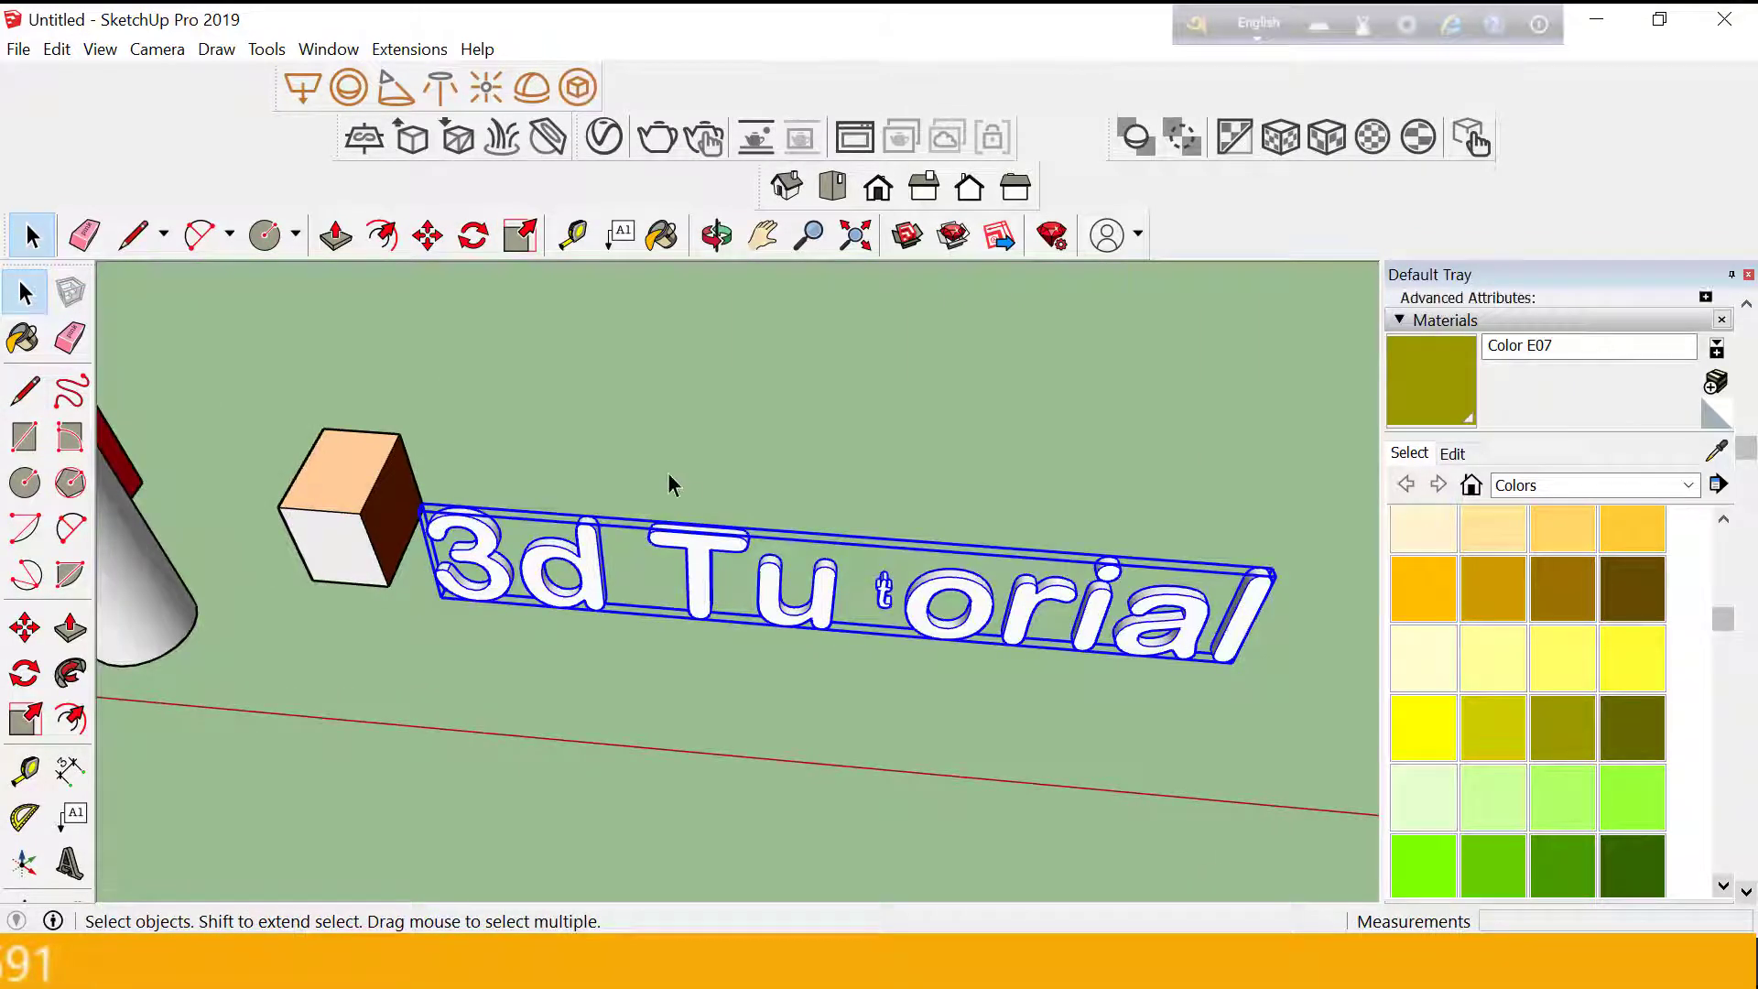
scroll(632, 590, down, 2)
scroll(652, 594, up, 3)
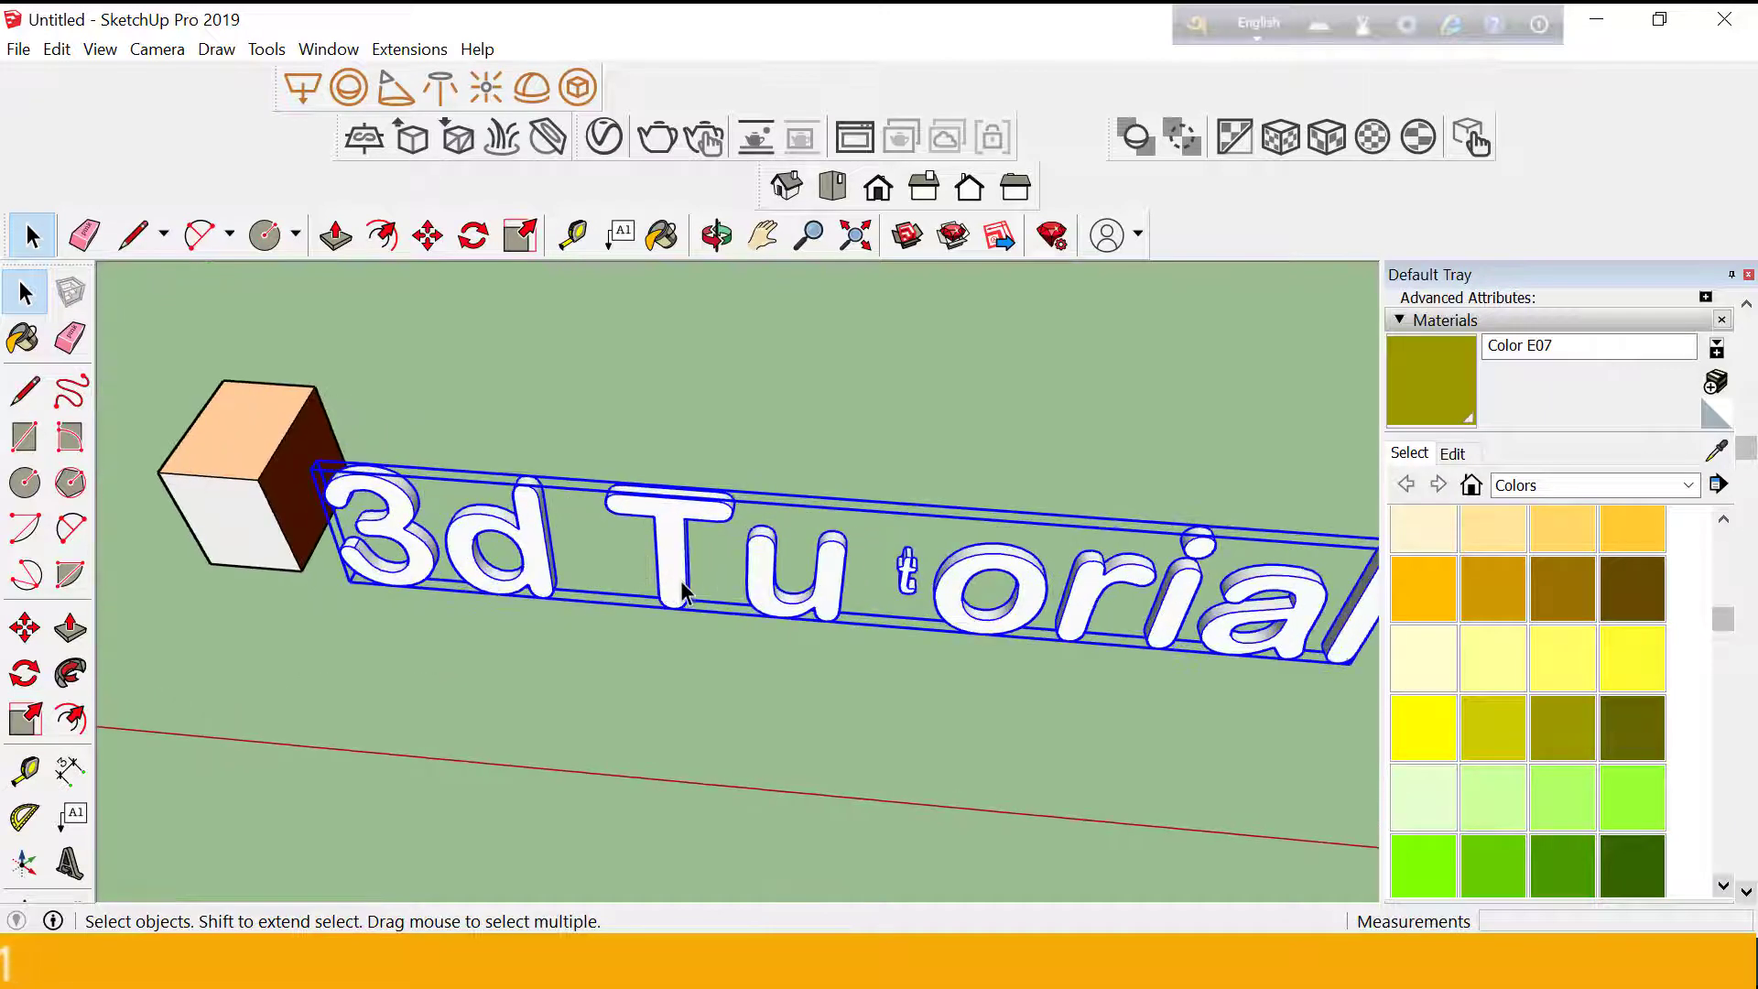
Scale the text uniformly down toward its far corner, then back up.
click(22, 720)
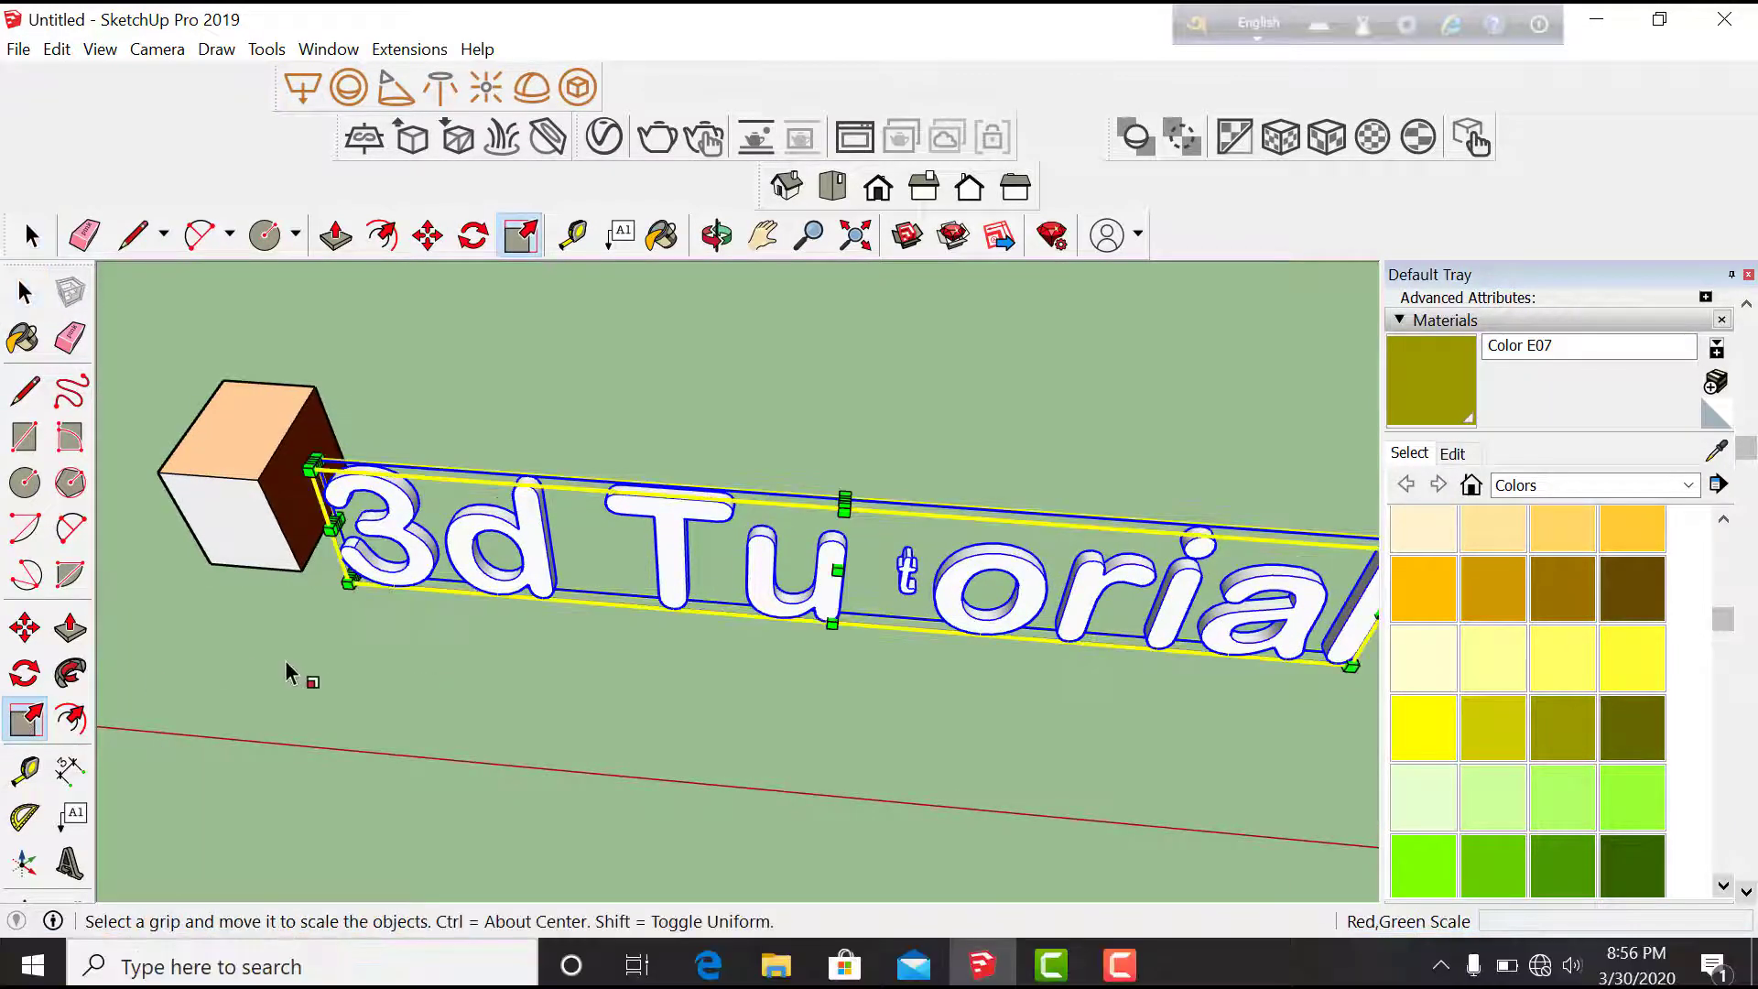
scroll(286, 673, down, 1)
scroll(291, 675, down, 1)
scroll(291, 675, down, 1)
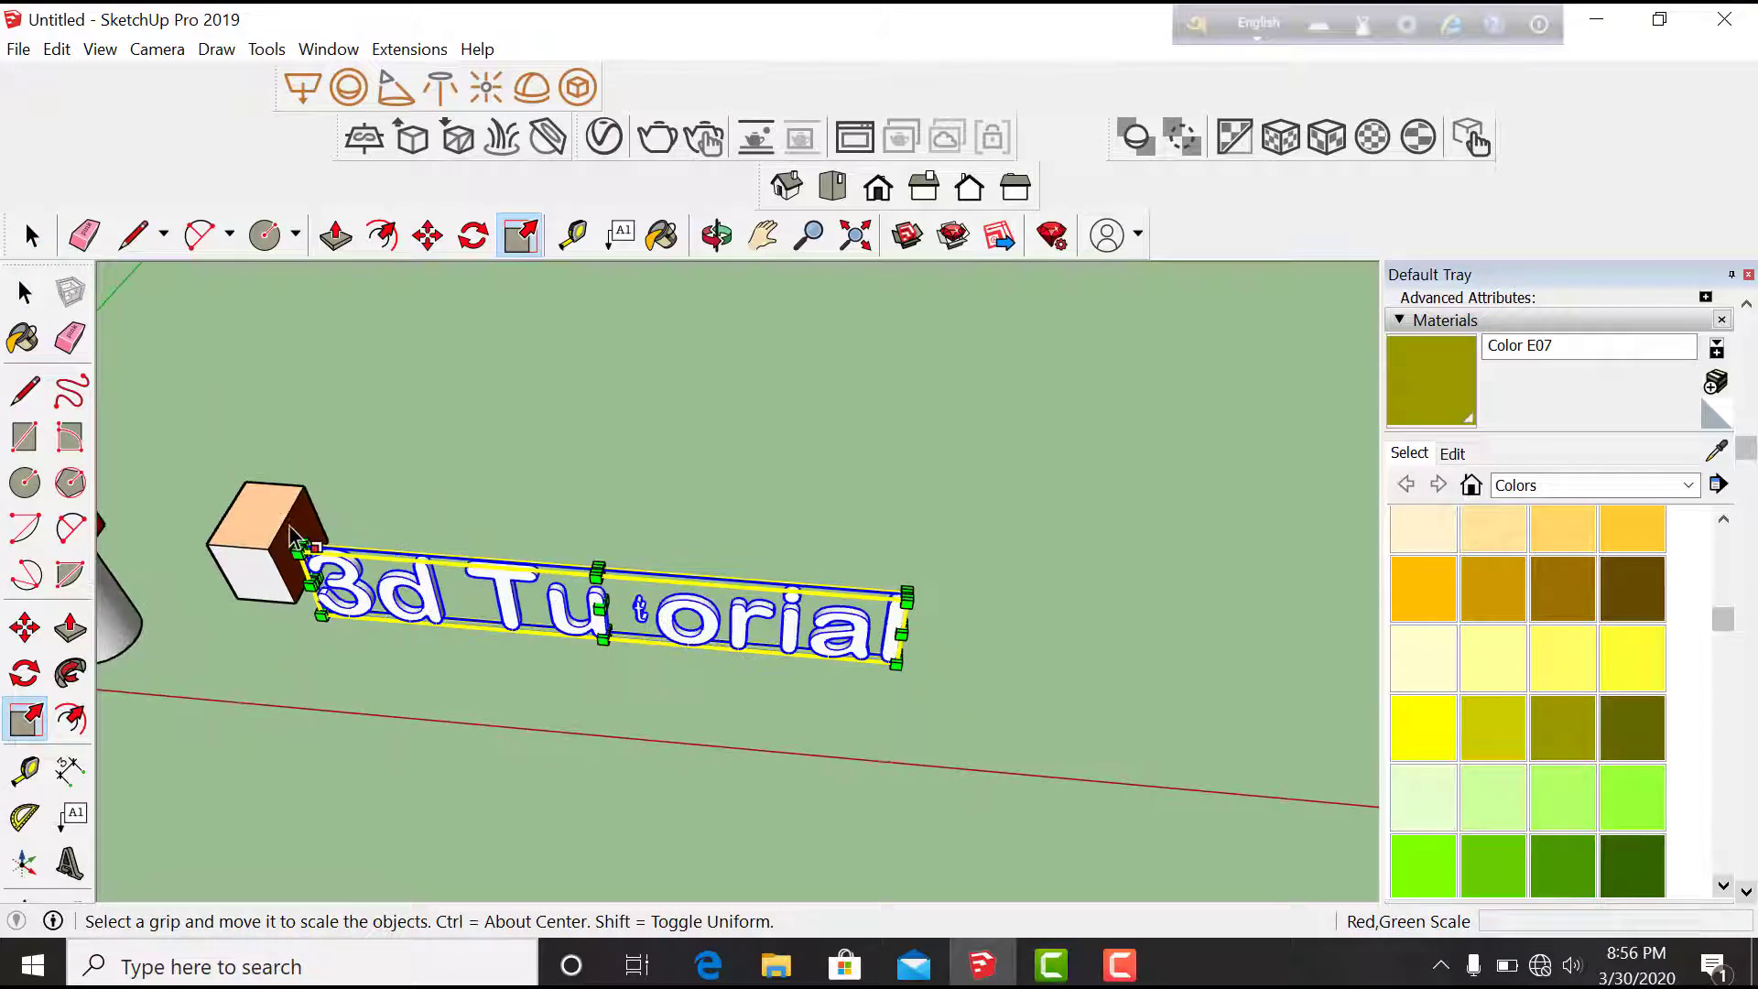
scroll(366, 586, up, 2)
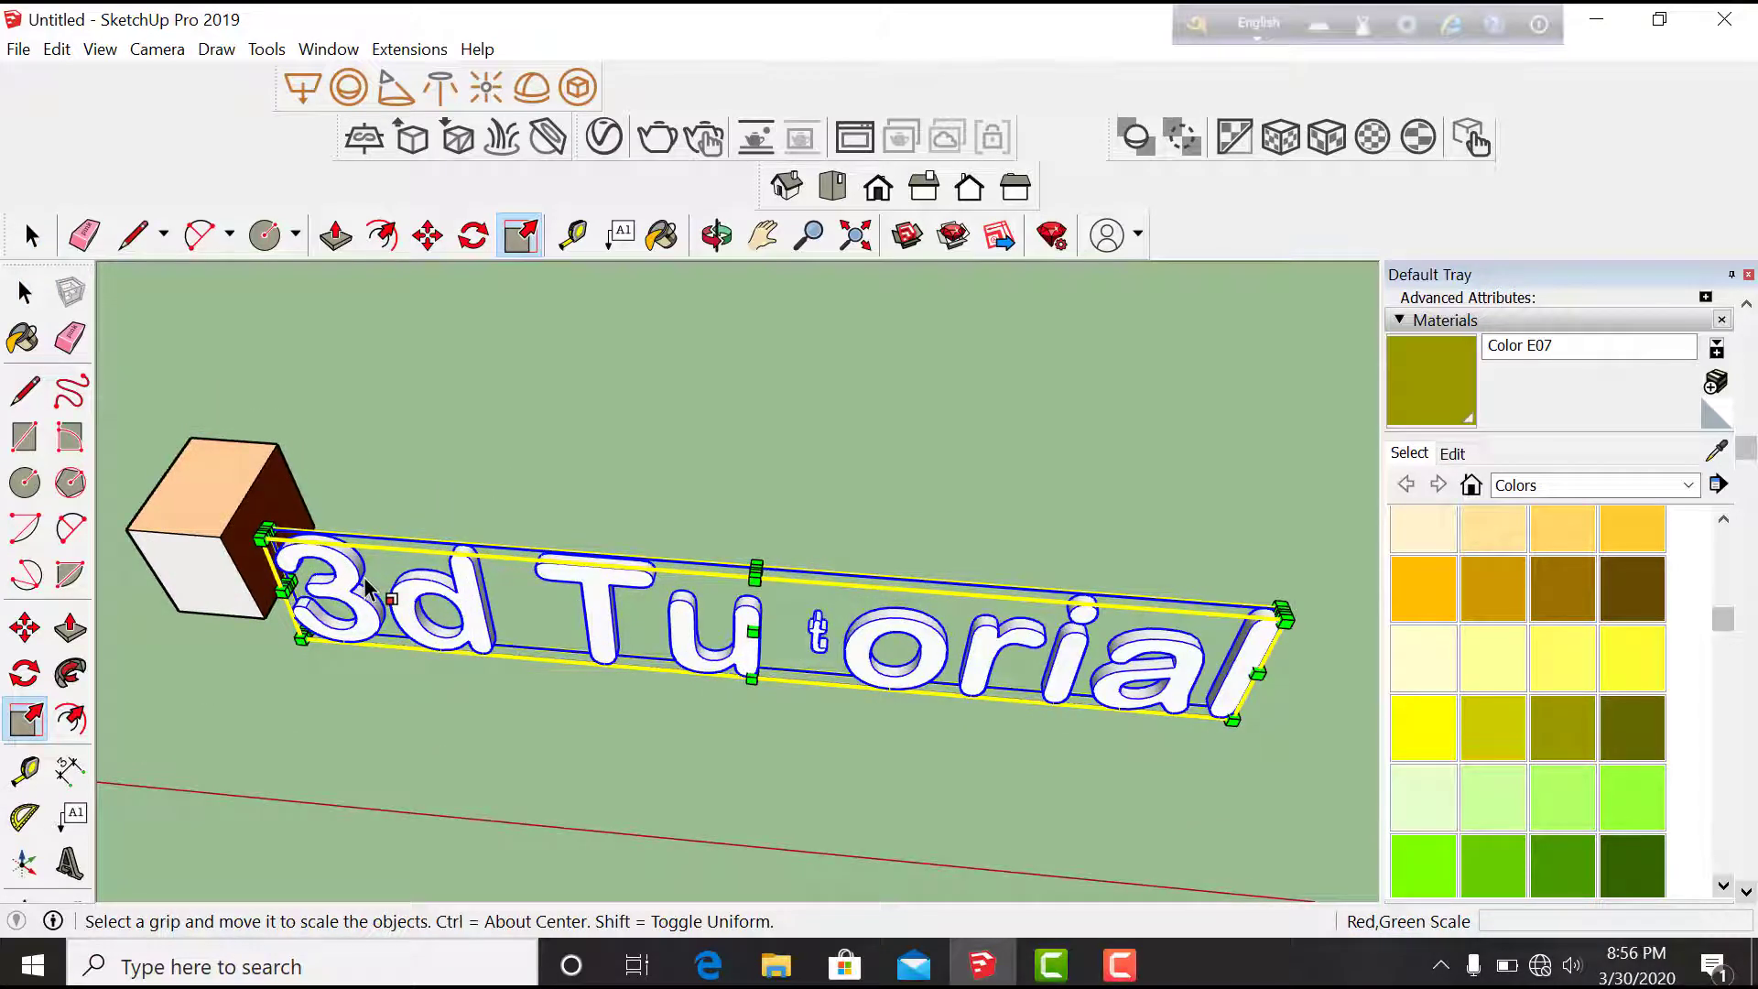
scroll(366, 586, up, 1)
scroll(371, 568, up, 1)
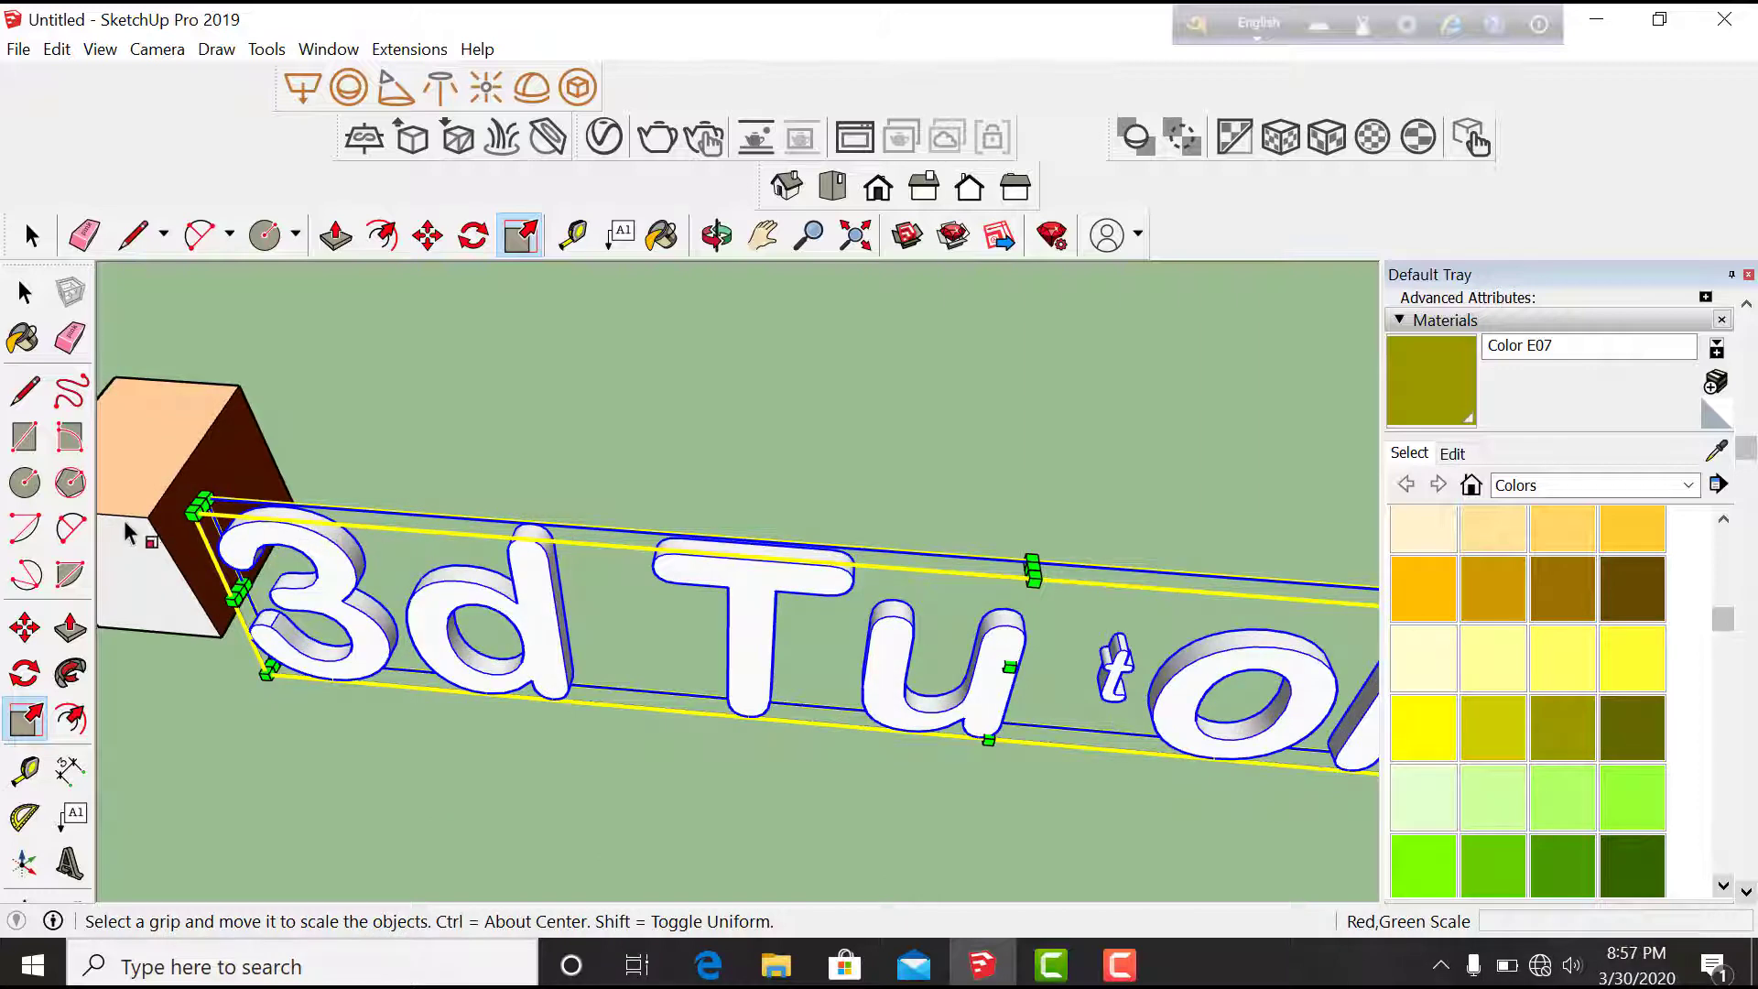
scroll(165, 526, down, 1)
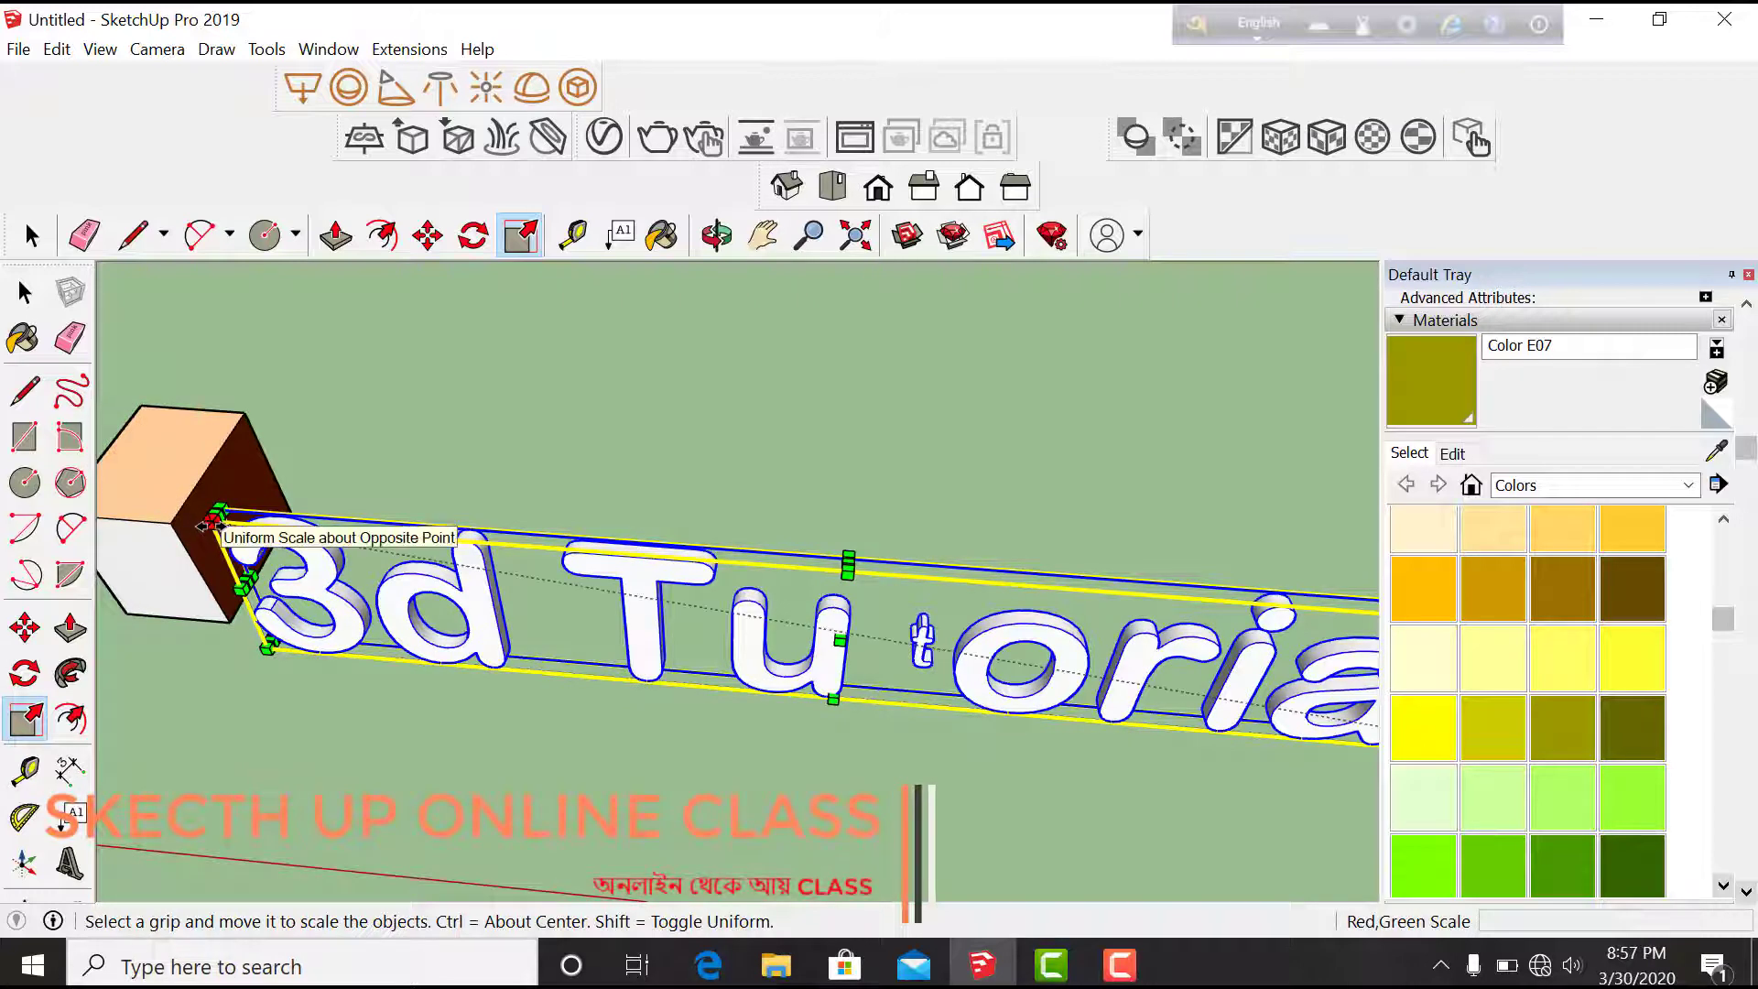
scroll(212, 525, up, 1)
scroll(213, 528, up, 2)
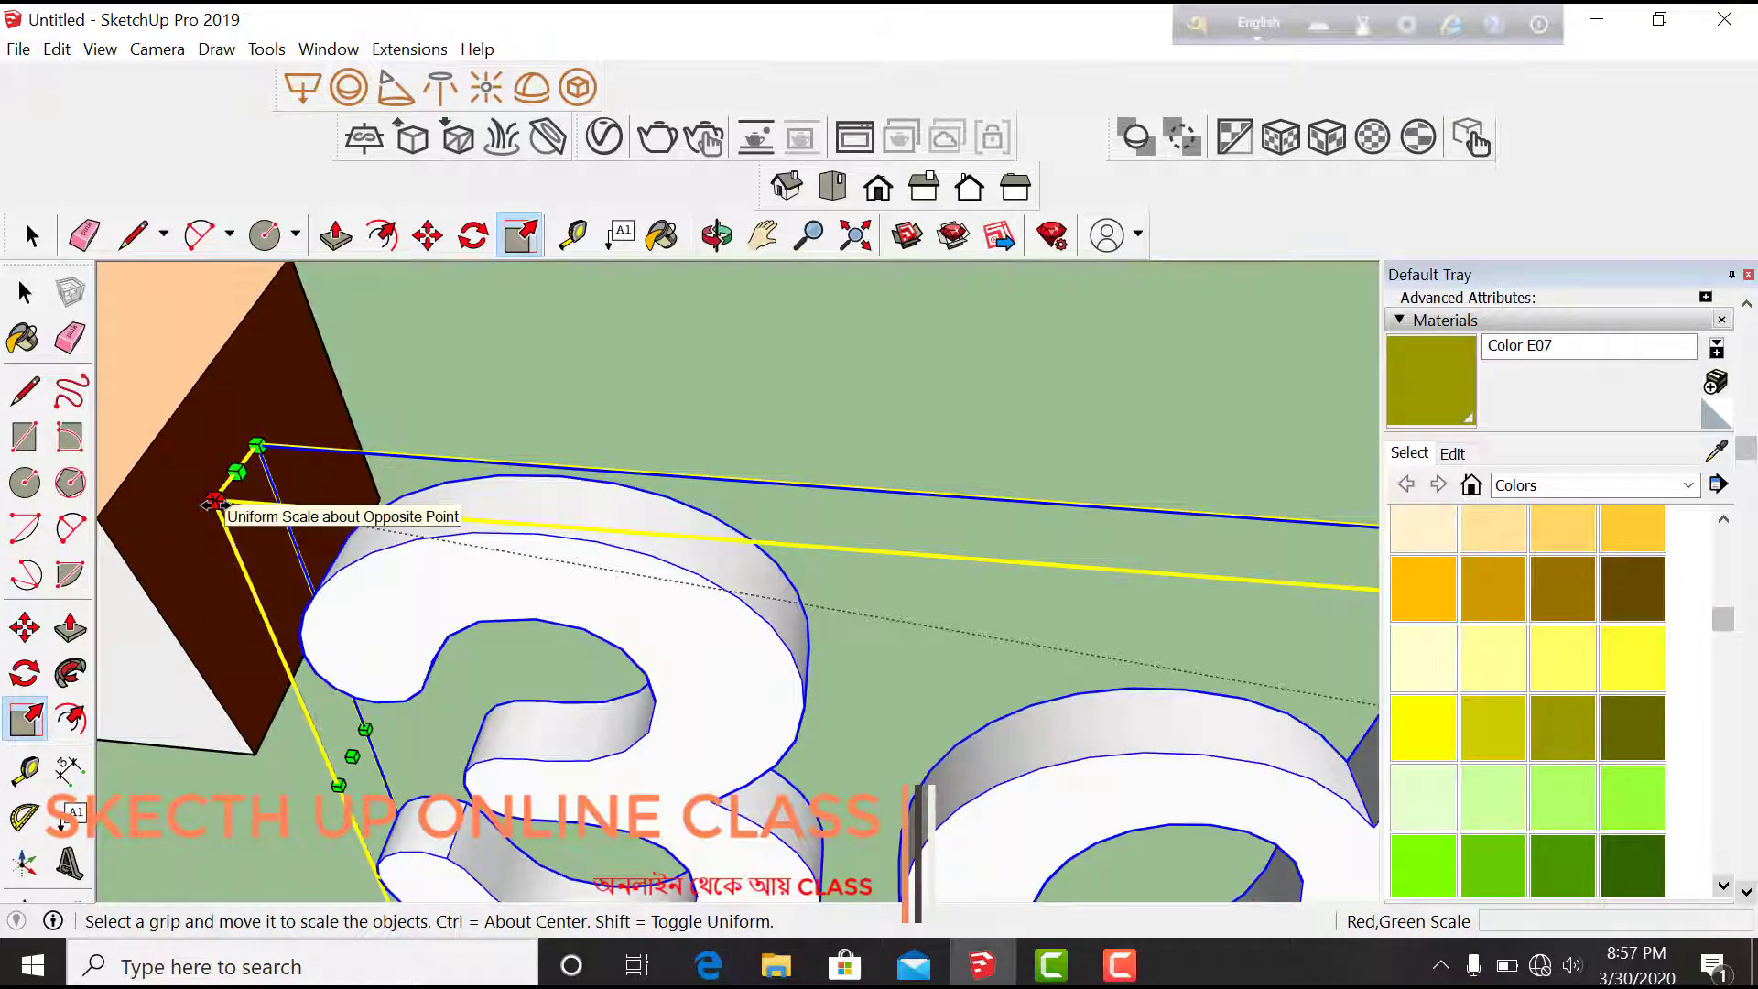
scroll(203, 504, down, 2)
scroll(211, 505, up, 2)
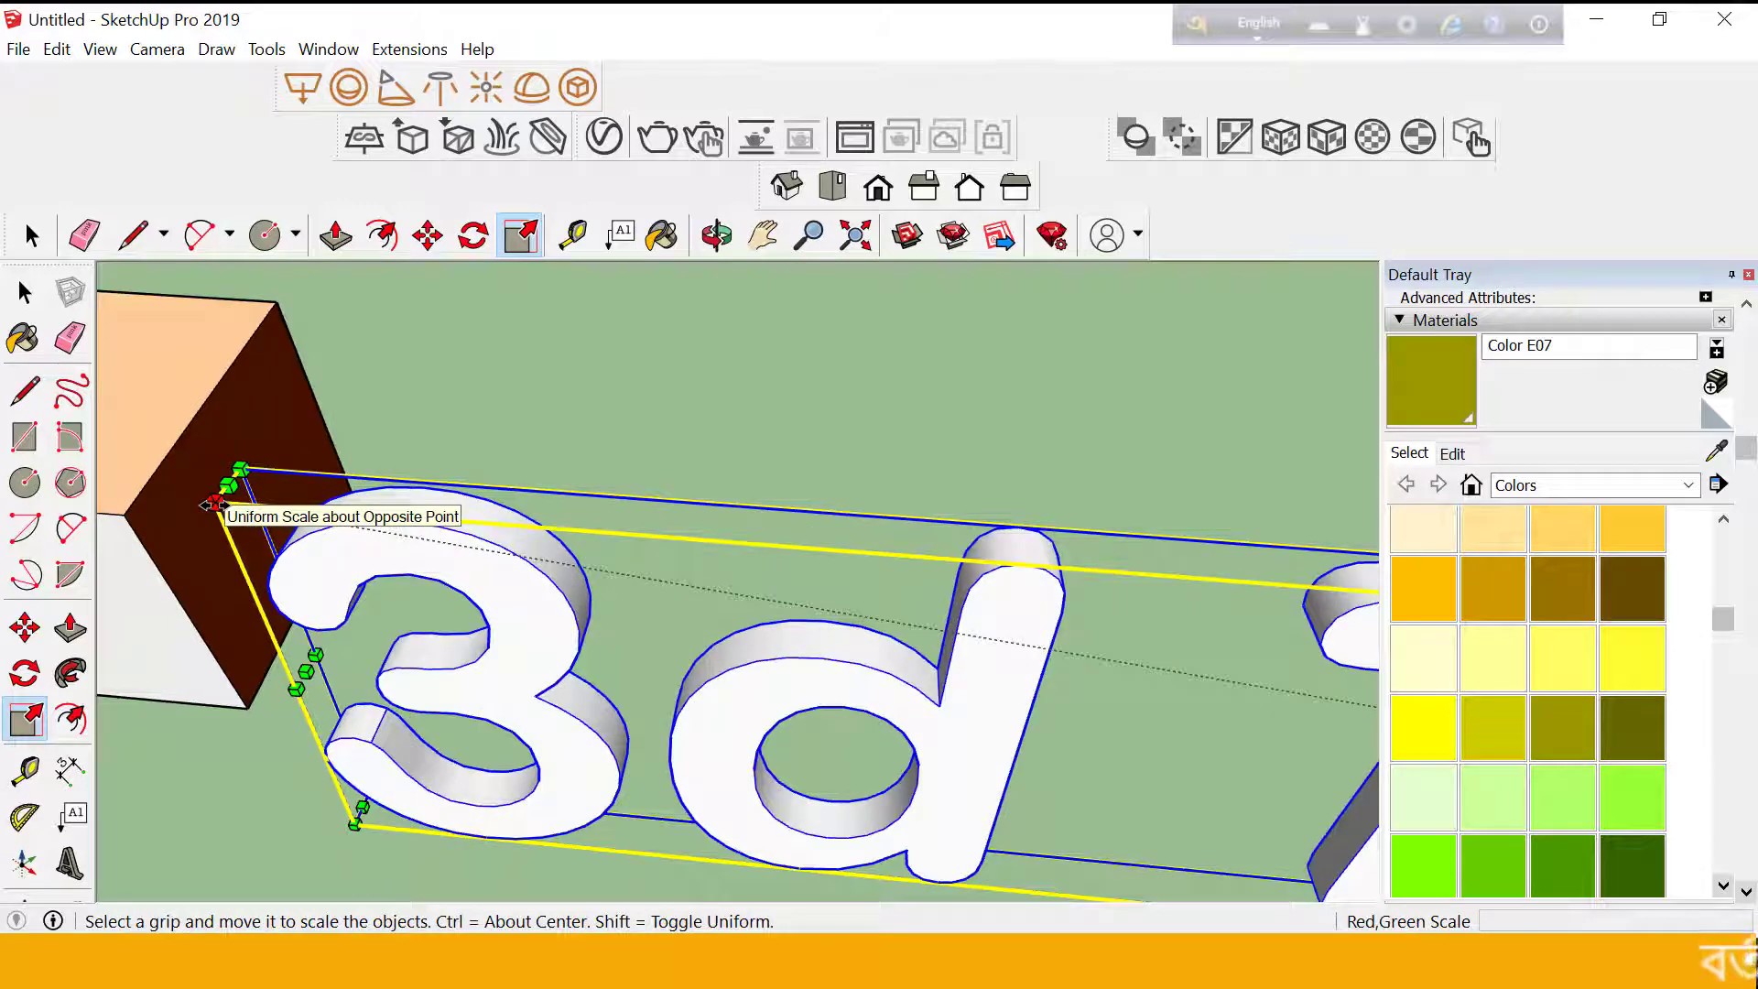
scroll(214, 504, down, 1)
scroll(220, 499, down, 1)
scroll(241, 488, down, 2)
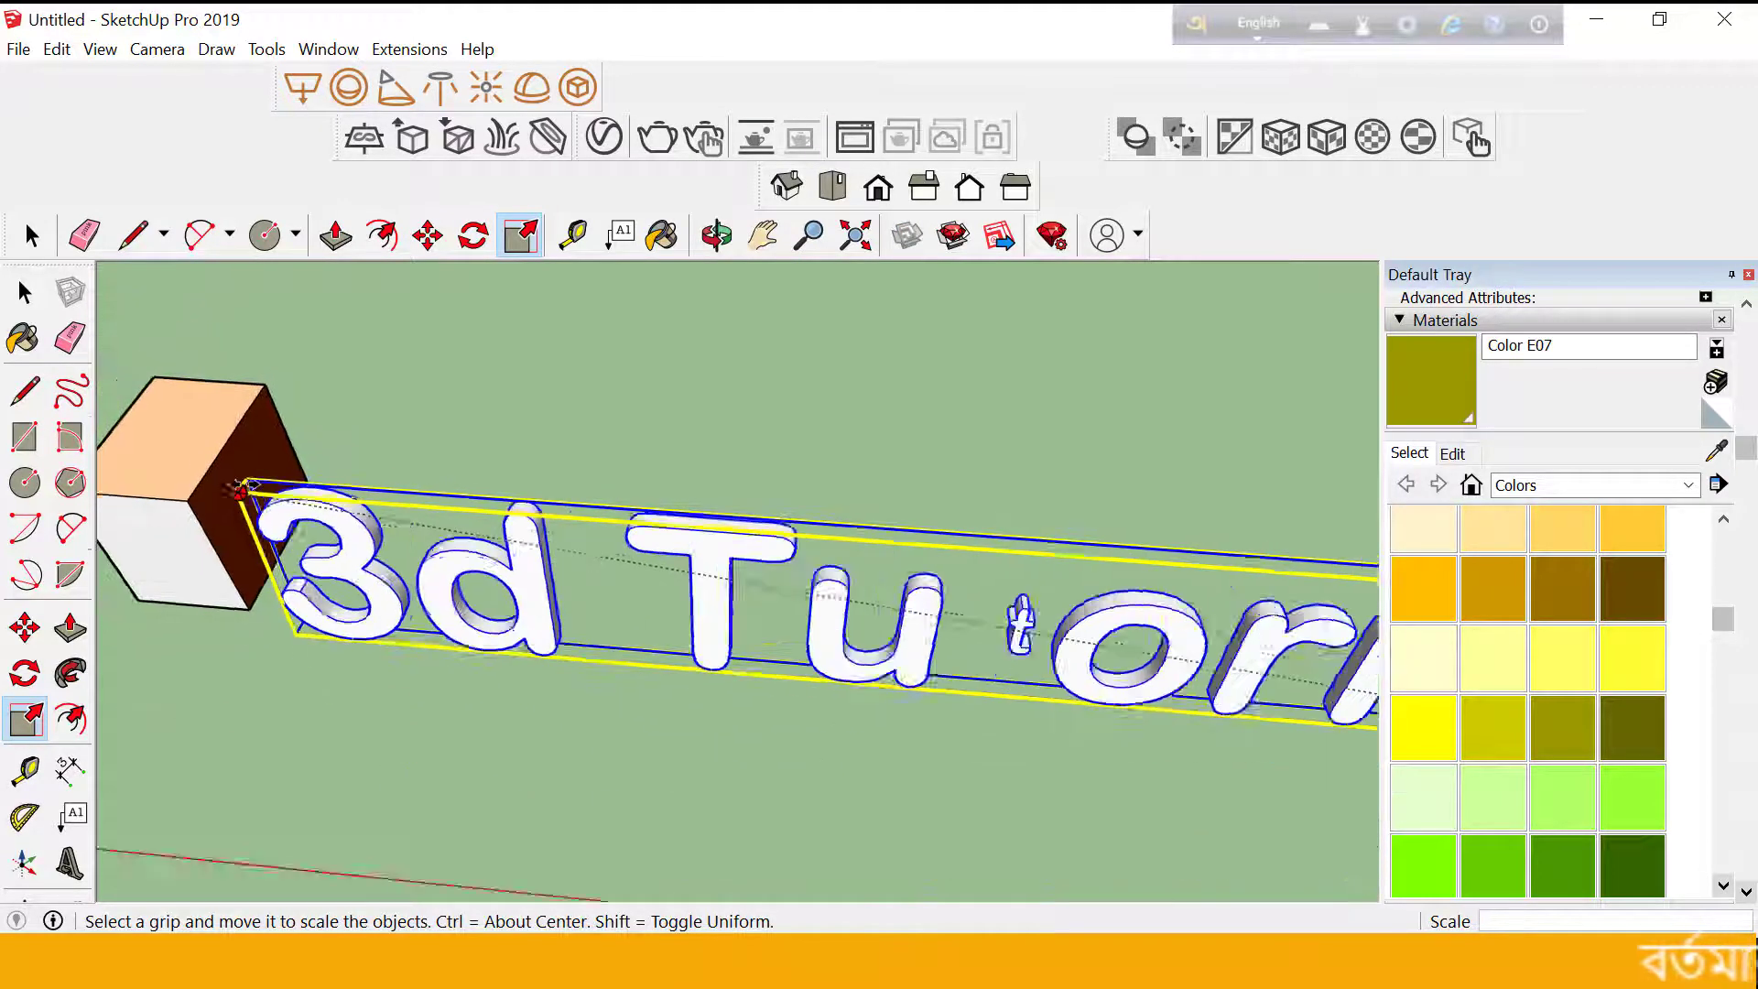
scroll(243, 490, down, 2)
mouse_move(254, 491)
mouse_down()
mouse_move(654, 593)
mouse_move(915, 636)
mouse_move(993, 623)
mouse_move(369, 441)
mouse_move(1000, 603)
mouse_up()
scroll(916, 636, up, 1)
scroll(920, 636, up, 1)
scroll(925, 635, up, 1)
scroll(989, 609, down, 2)
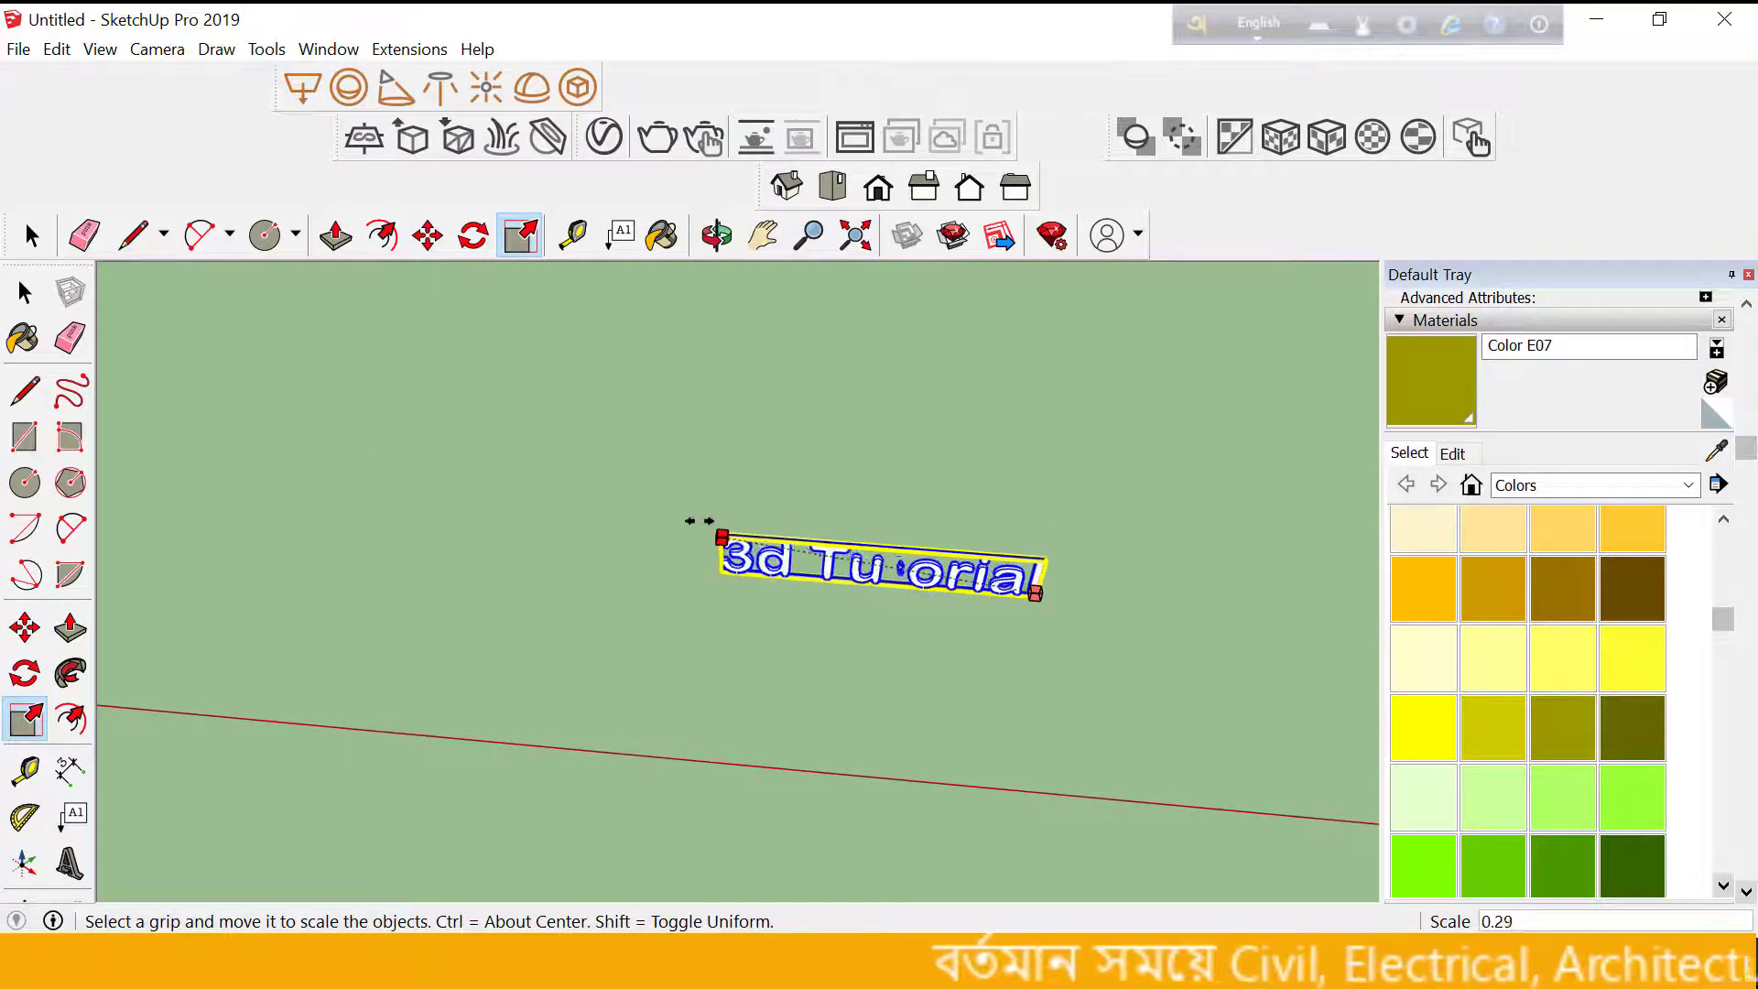
drag(886, 538, 632, 522)
Drag another scale grip, stretching the text non-uniformly along red and blue.
scroll(625, 575, up, 1)
scroll(626, 575, up, 1)
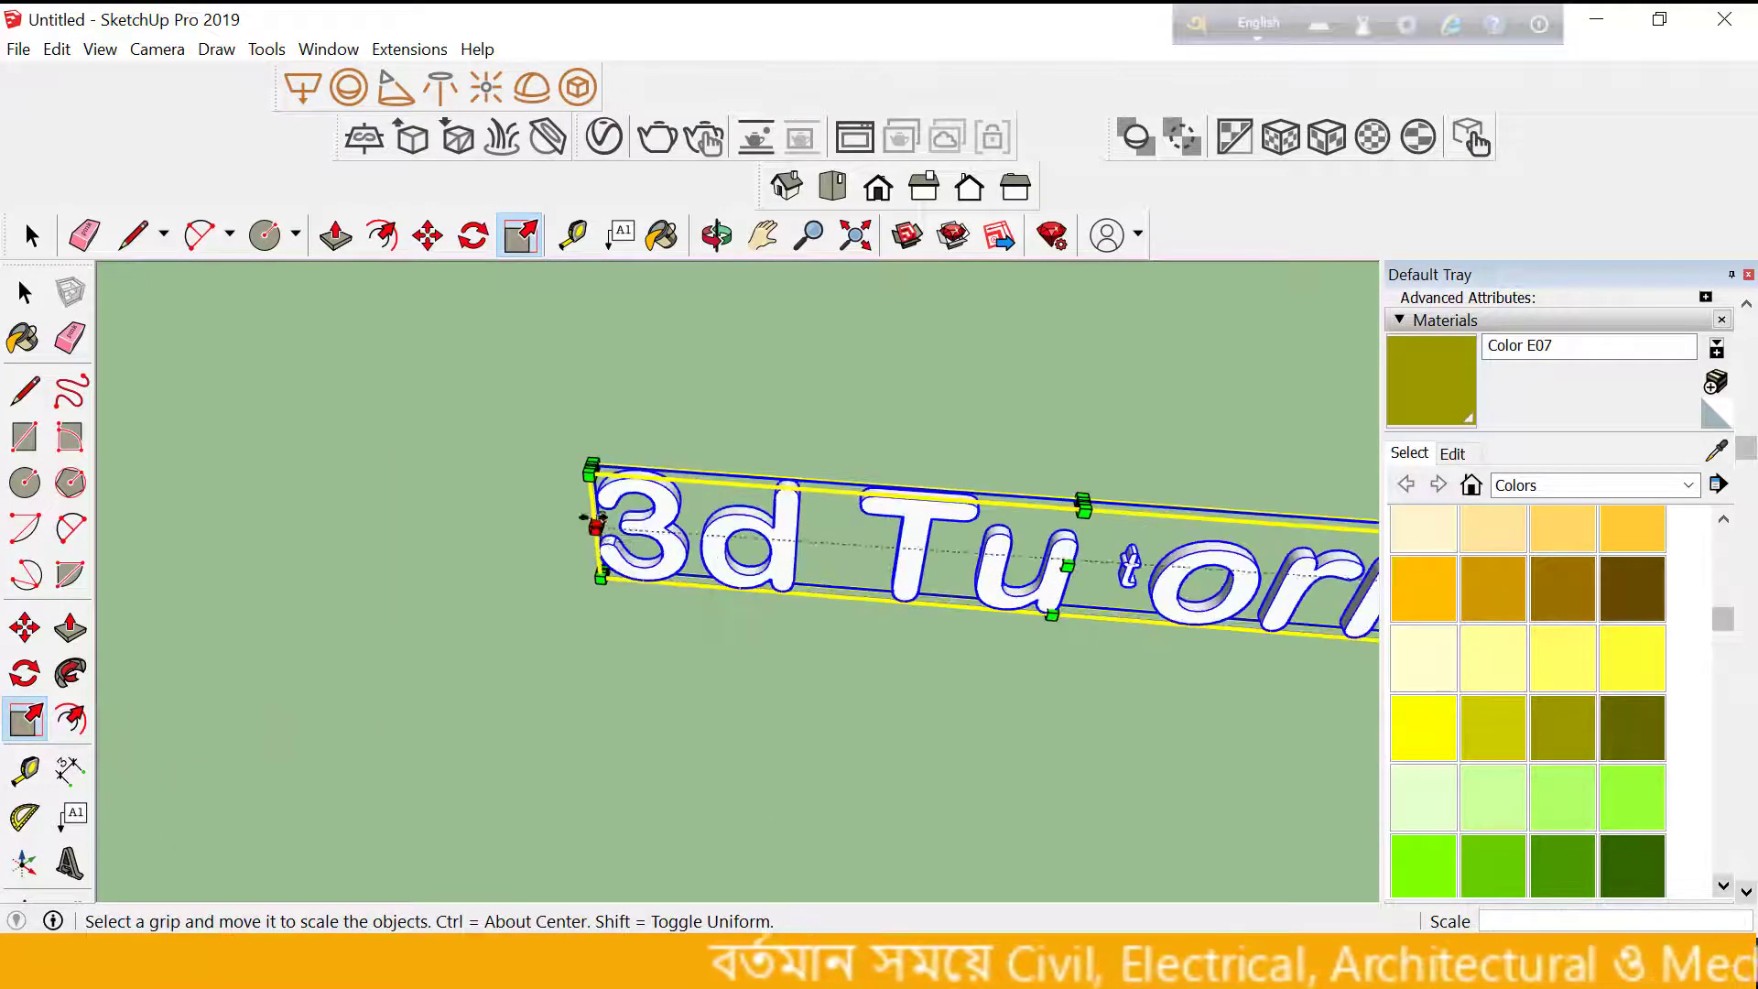
scroll(613, 549, up, 1)
scroll(623, 550, up, 1)
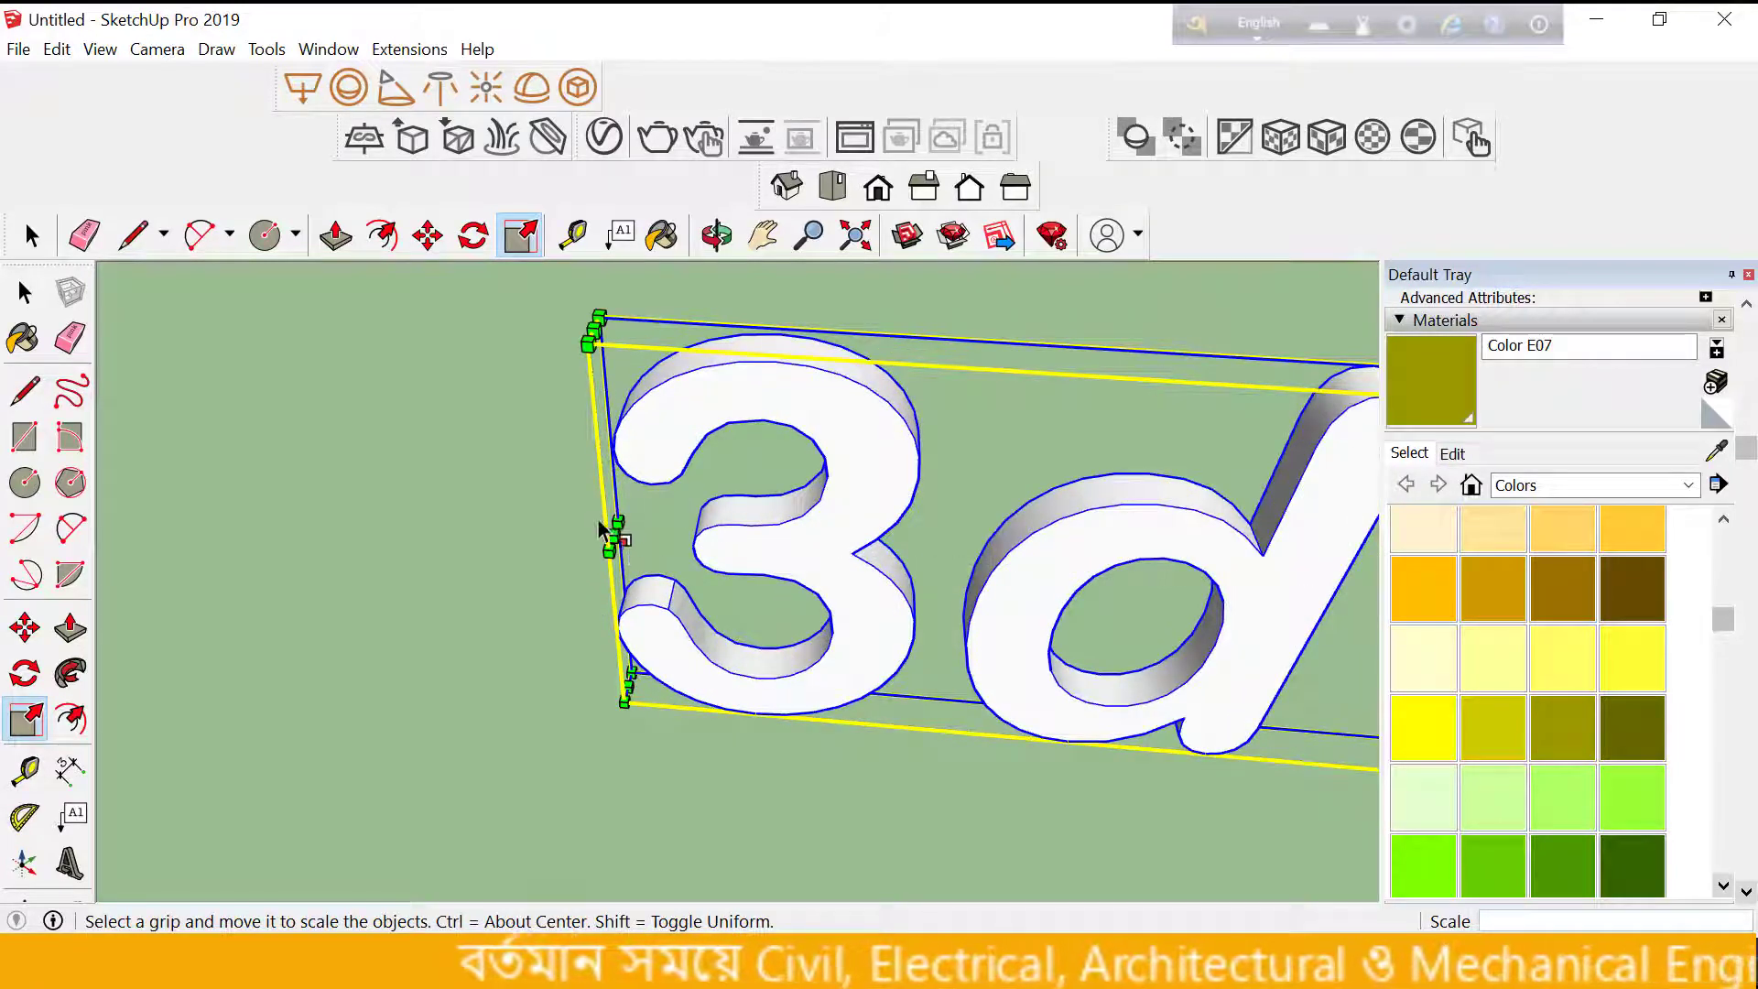
scroll(613, 533, down, 2)
scroll(613, 534, down, 1)
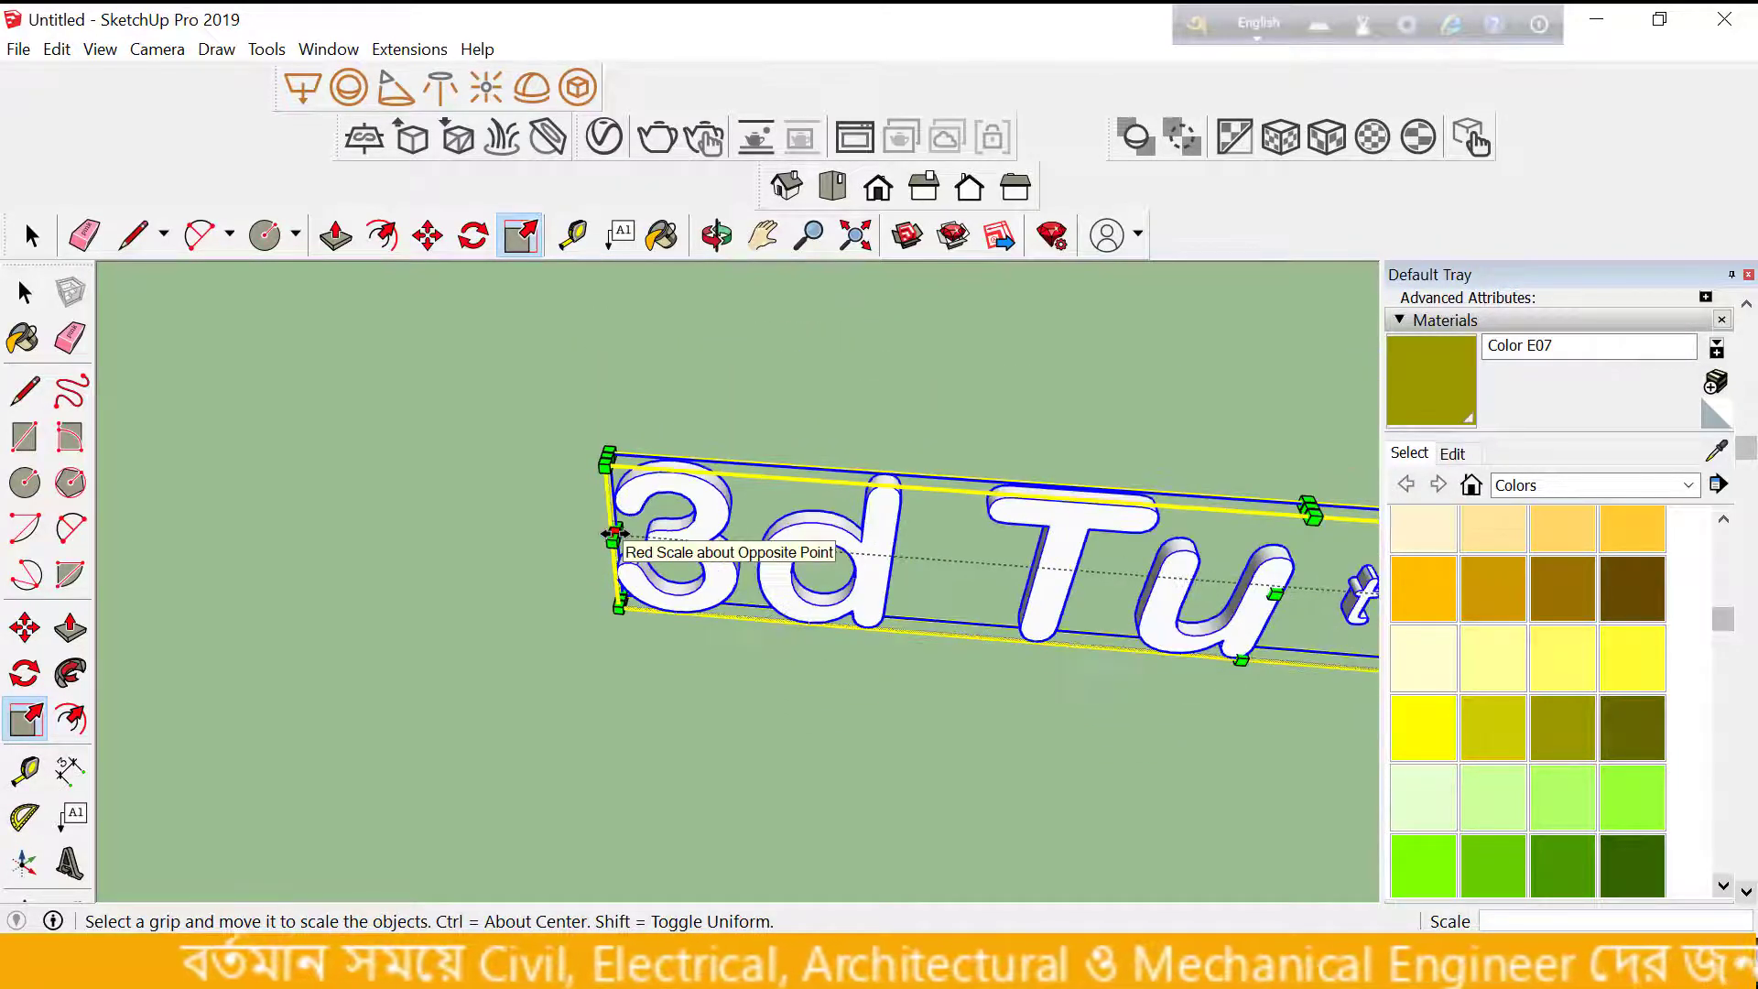
drag(614, 534, 618, 541)
scroll(758, 540, down, 1)
scroll(758, 535, down, 1)
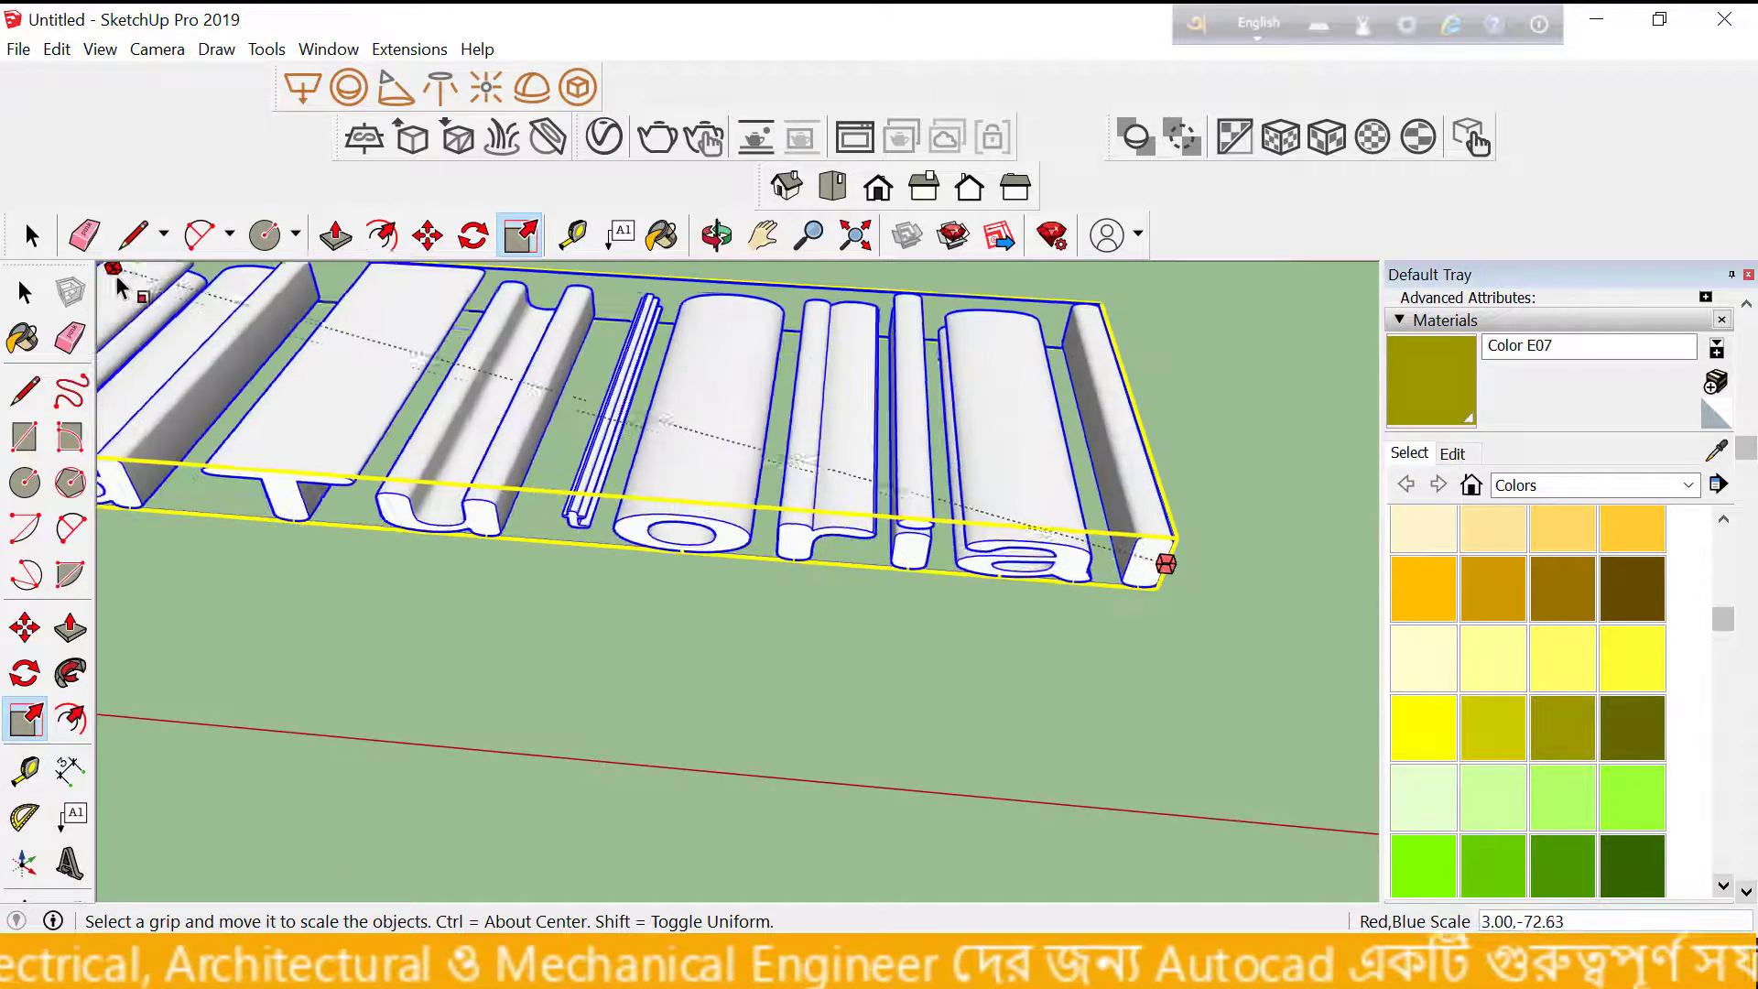
Cancel the pending stretch of the 3d Tutorial text.
click(24, 291)
scroll(824, 549, up, 1)
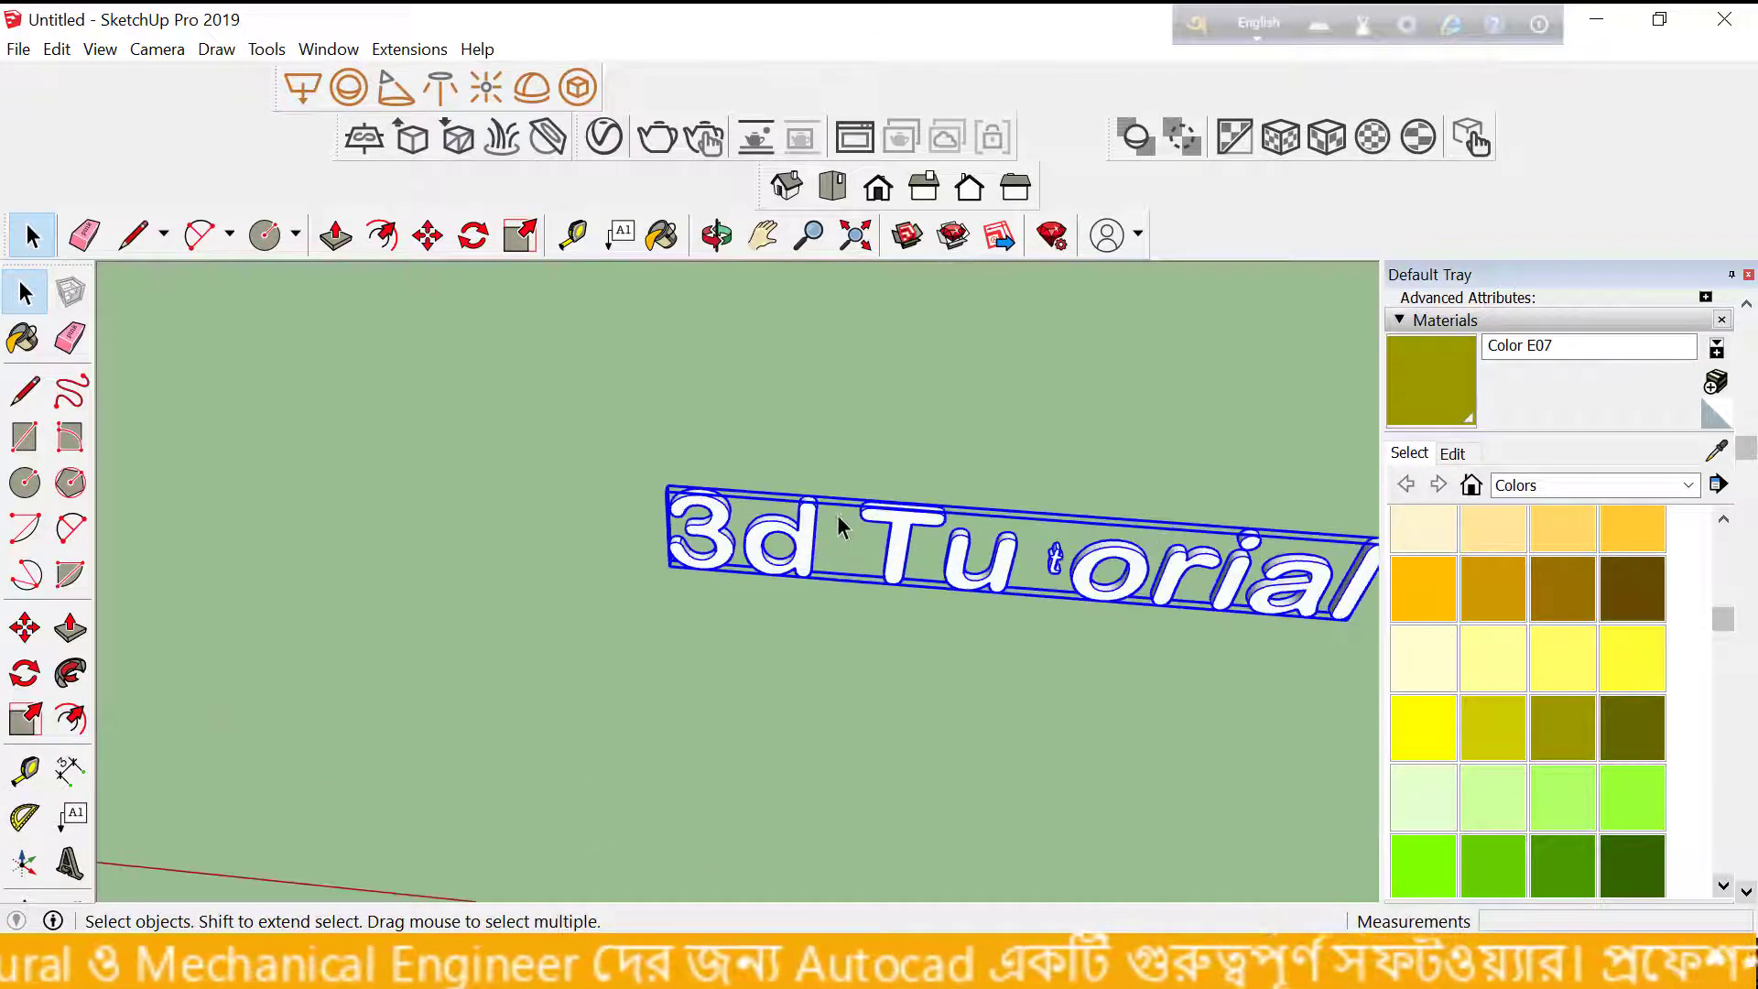
scroll(902, 531, up, 2)
scroll(451, 602, down, 2)
scroll(662, 575, up, 1)
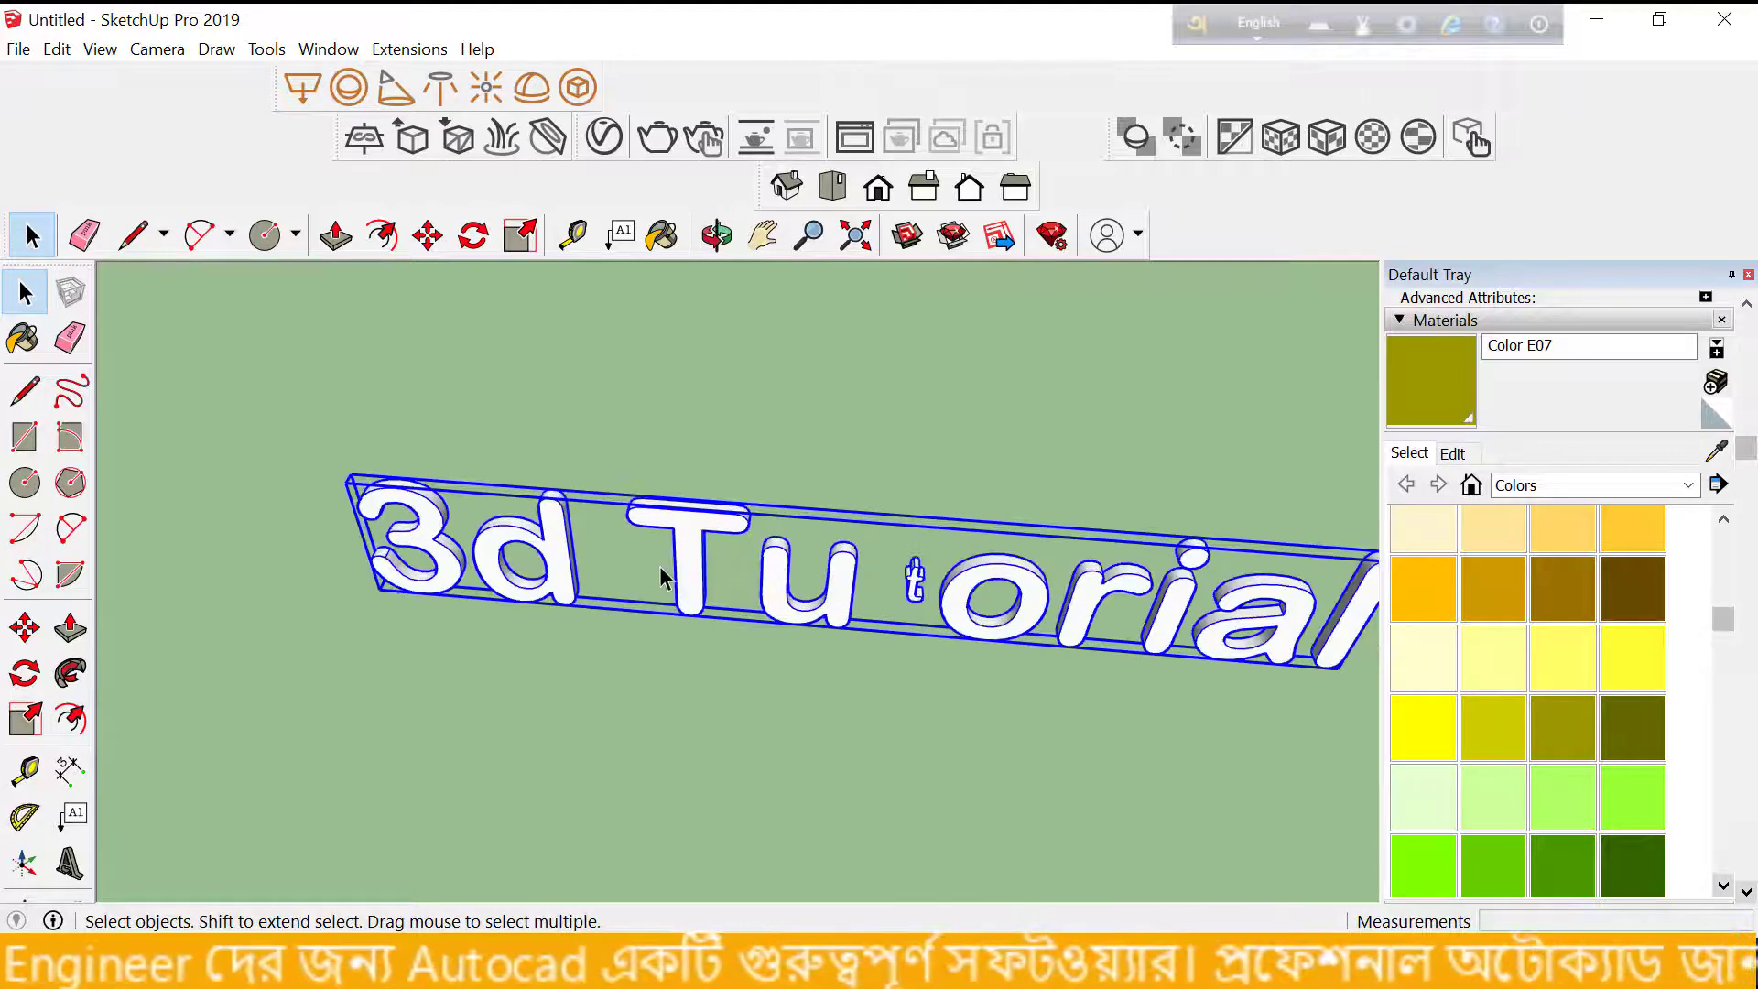
scroll(659, 568, up, 2)
Scale the text along the red axis to 0.36 so the letters look condensed.
click(25, 718)
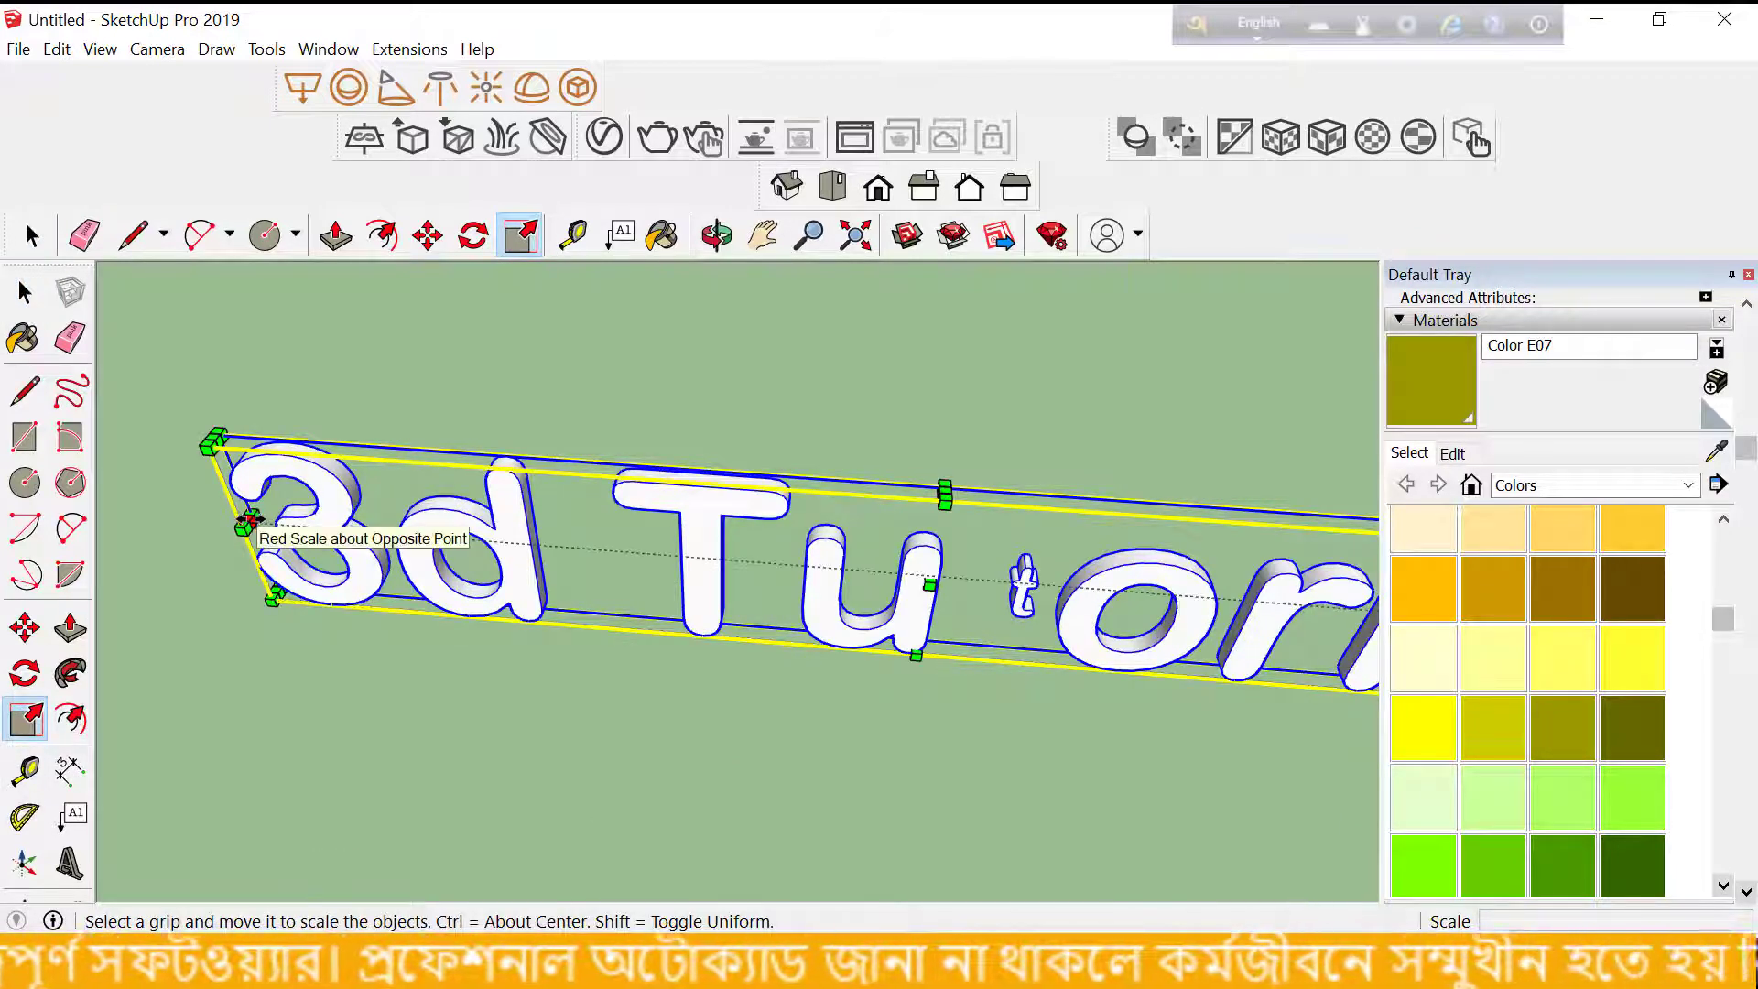
drag(245, 523, 835, 592)
scroll(246, 522, down, 2)
scroll(510, 522, down, 2)
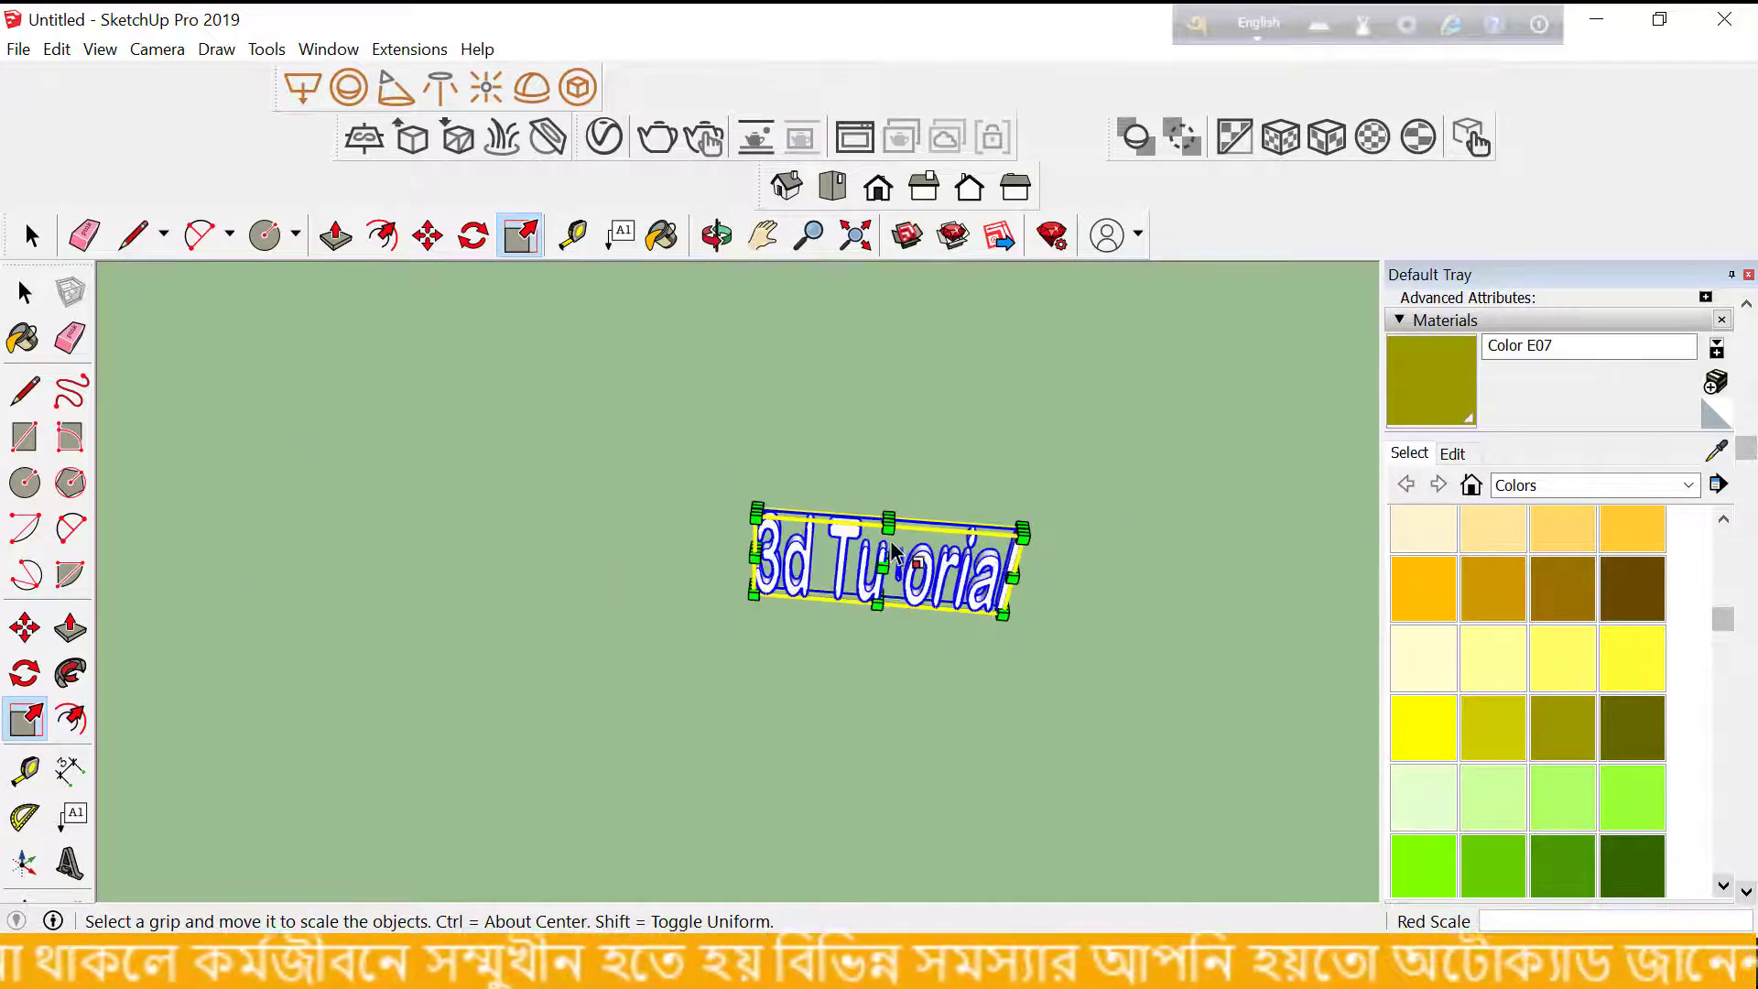
scroll(879, 586, up, 3)
scroll(844, 620, up, 4)
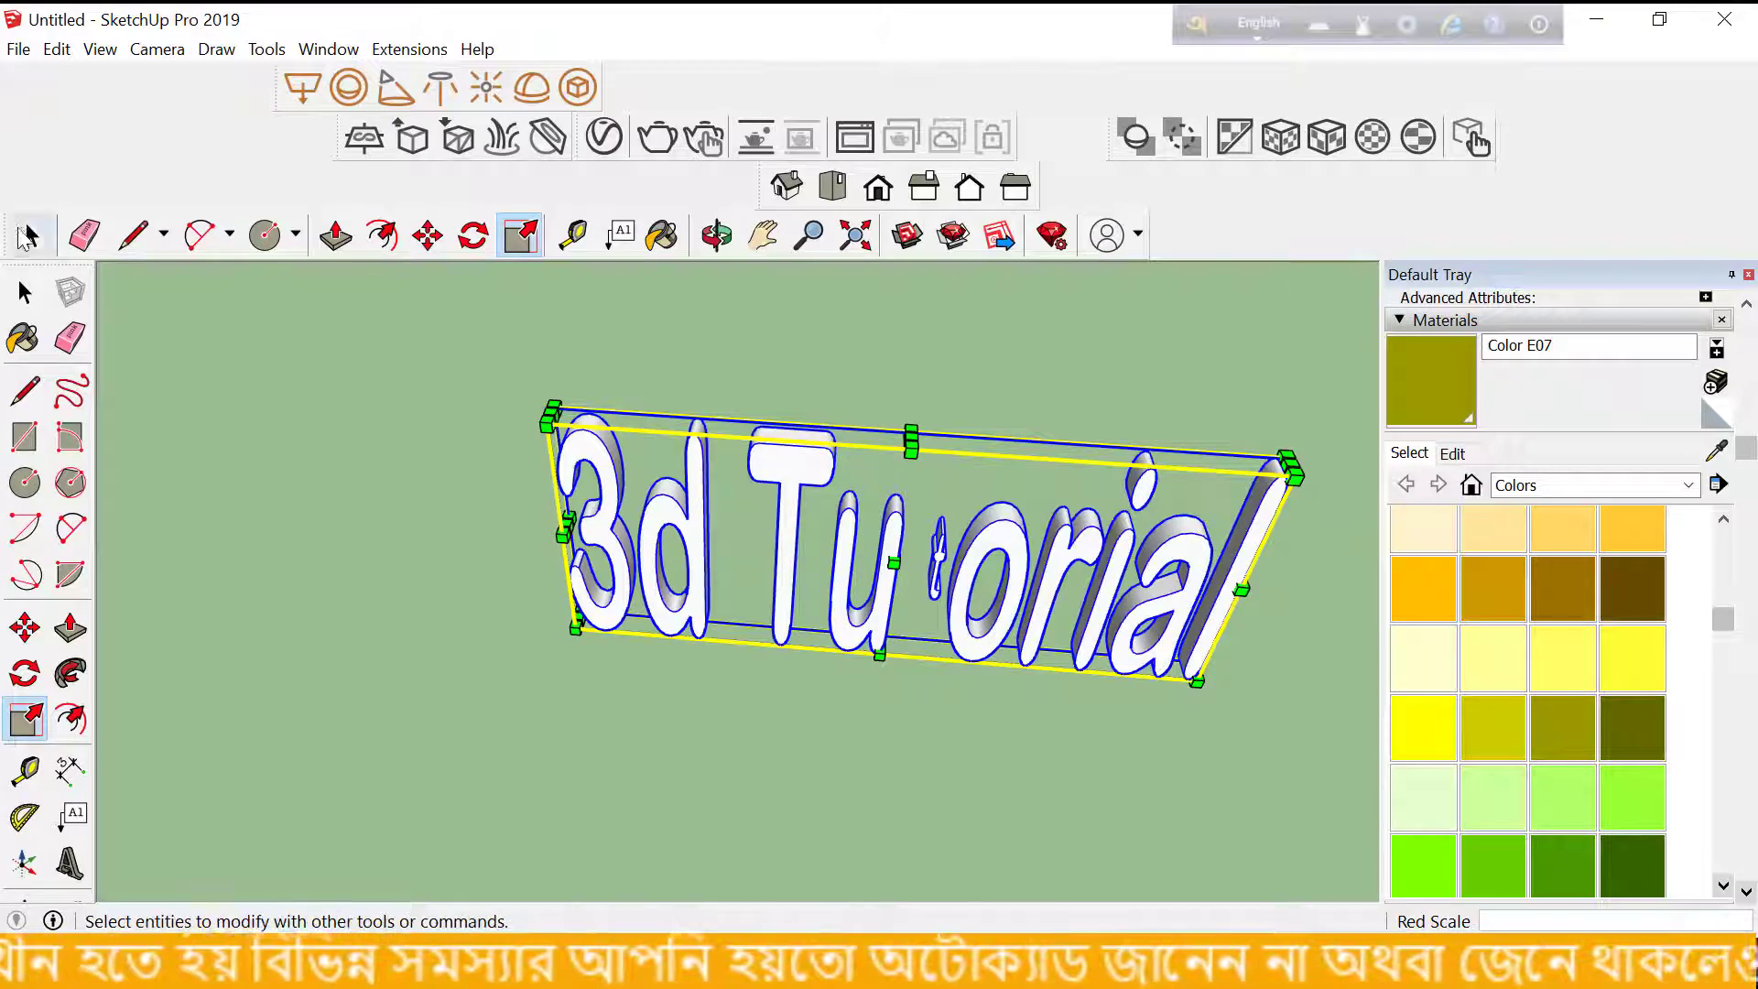
click(25, 293)
scroll(835, 450, down, 1)
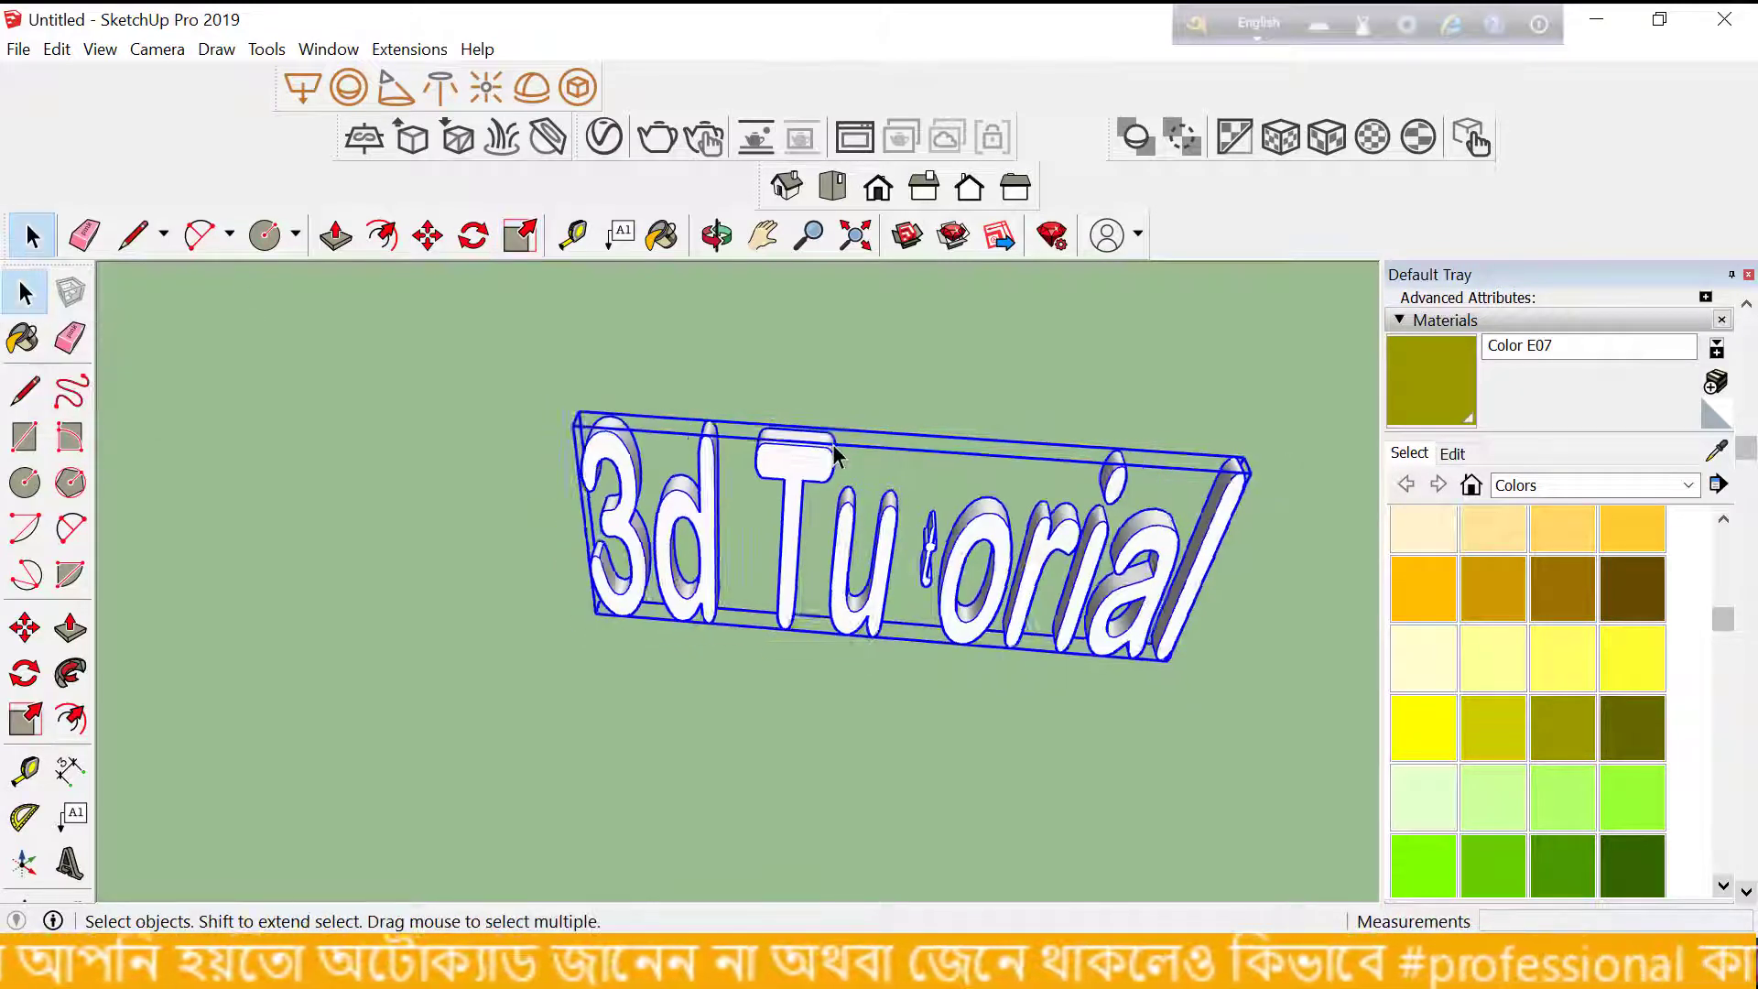
scroll(835, 450, down, 2)
Scale the peach-topped cube down toward its opposite corner, then enlarge it uniformly and commit.
scroll(835, 450, down, 1)
scroll(835, 451, down, 1)
scroll(837, 452, down, 1)
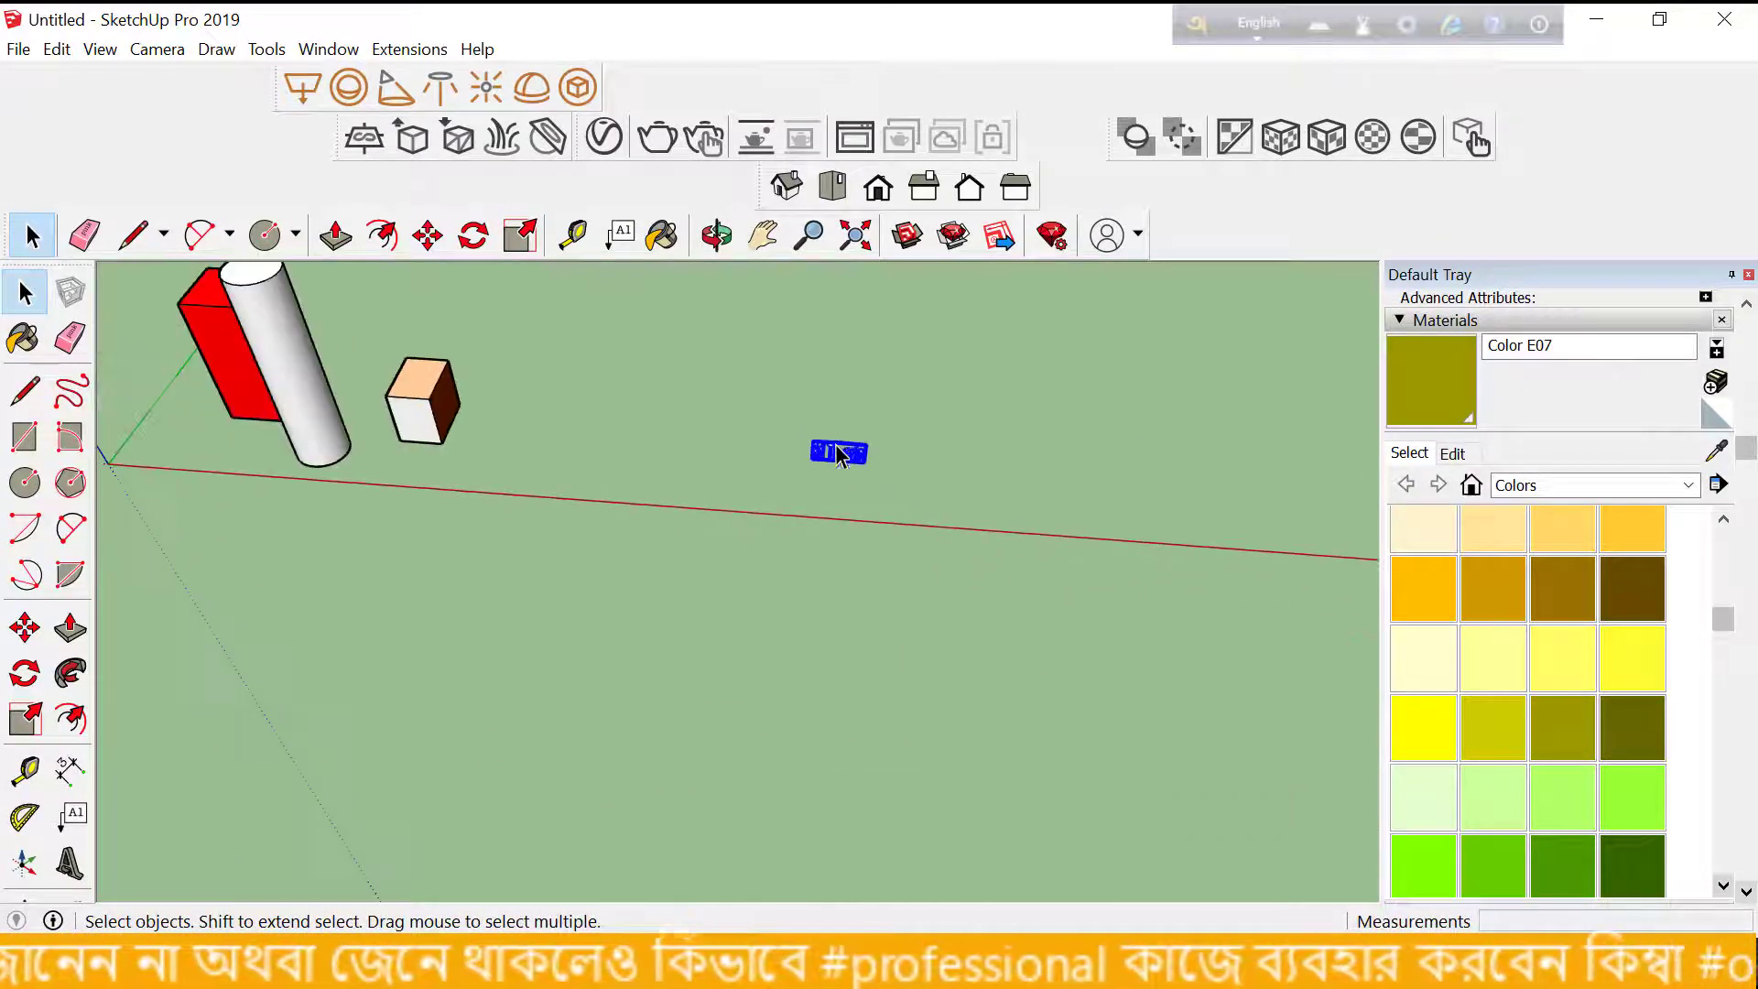
scroll(284, 373, up, 2)
scroll(538, 726, down, 1)
scroll(513, 668, down, 1)
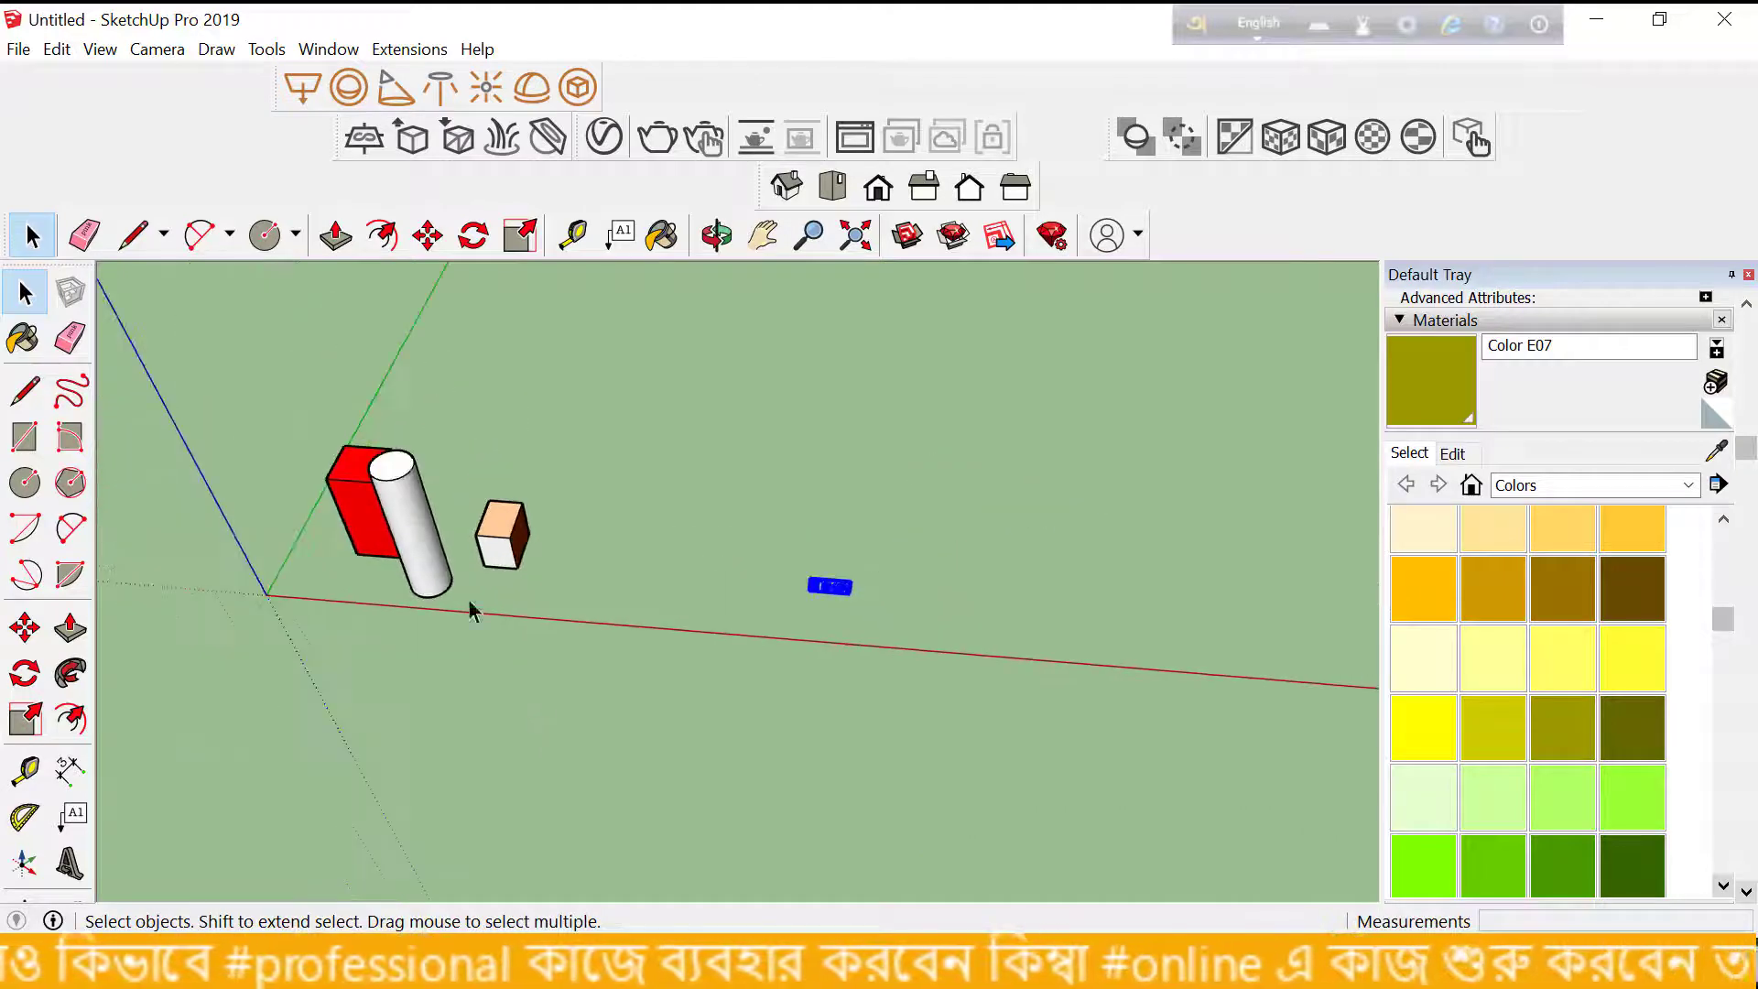
scroll(374, 503, up, 2)
scroll(374, 504, up, 1)
mouse_move(373, 498)
middle_down()
mouse_move(554, 487)
mouse_move(554, 472)
mouse_move(371, 550)
mouse_move(854, 594)
middle_up()
scroll(723, 599, up, 3)
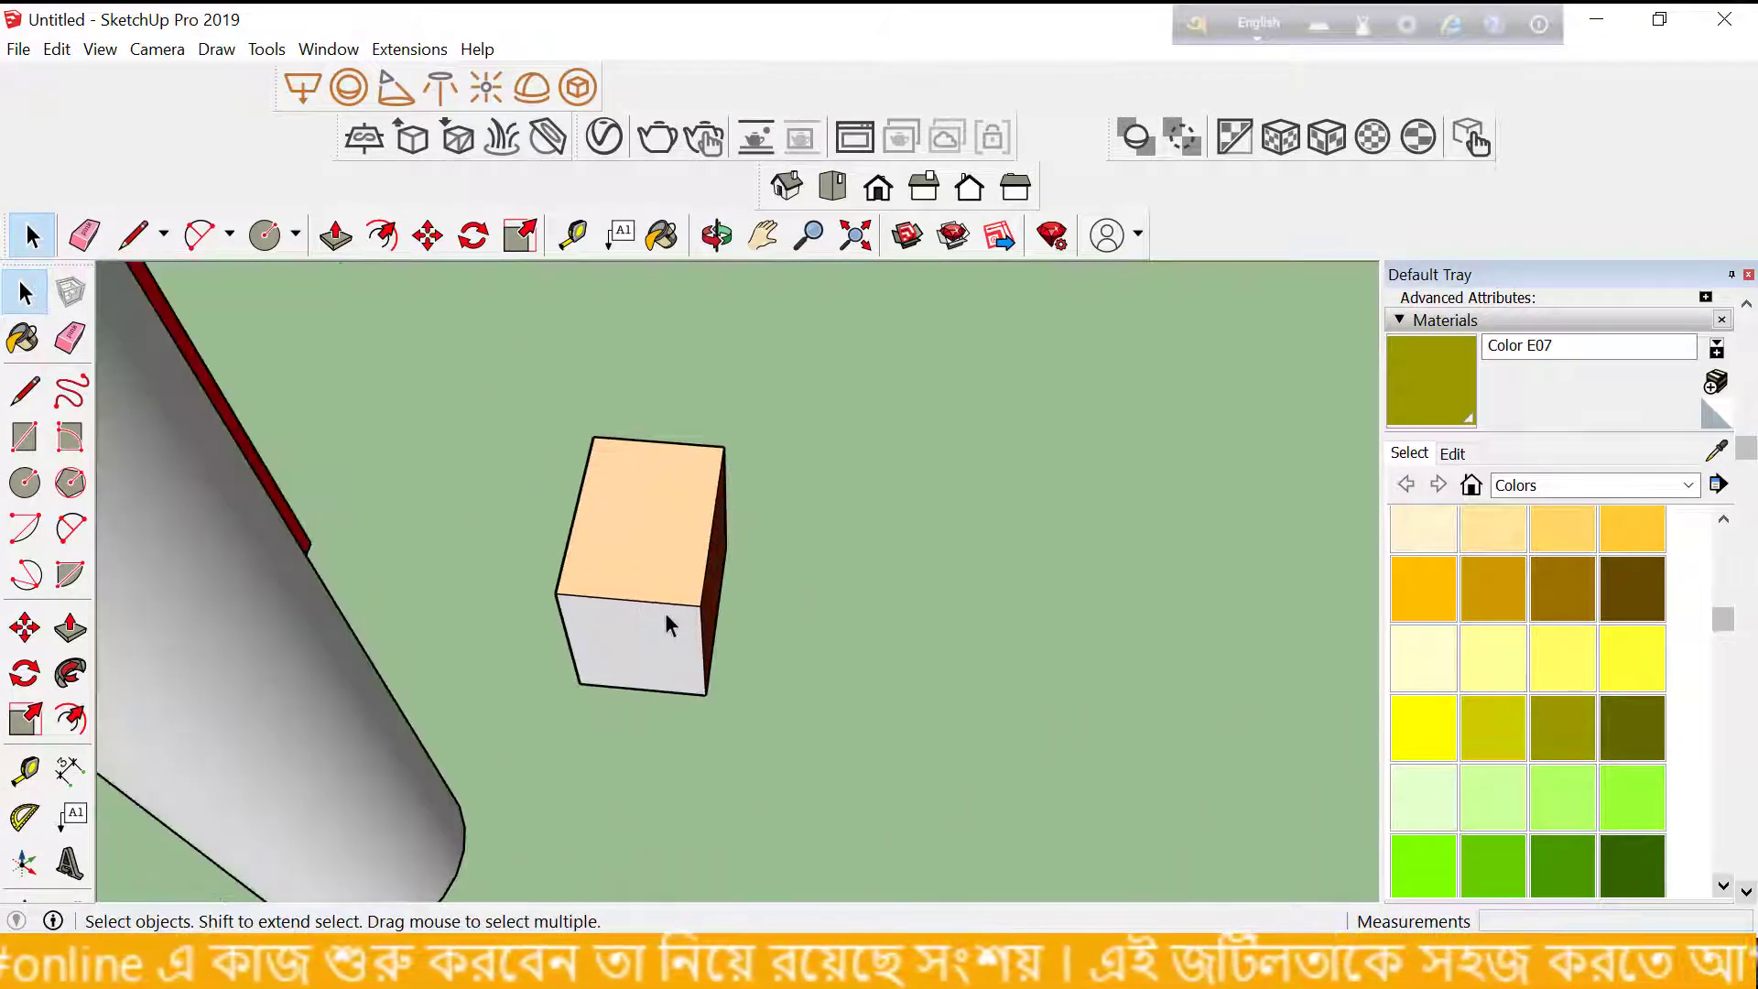
click(25, 719)
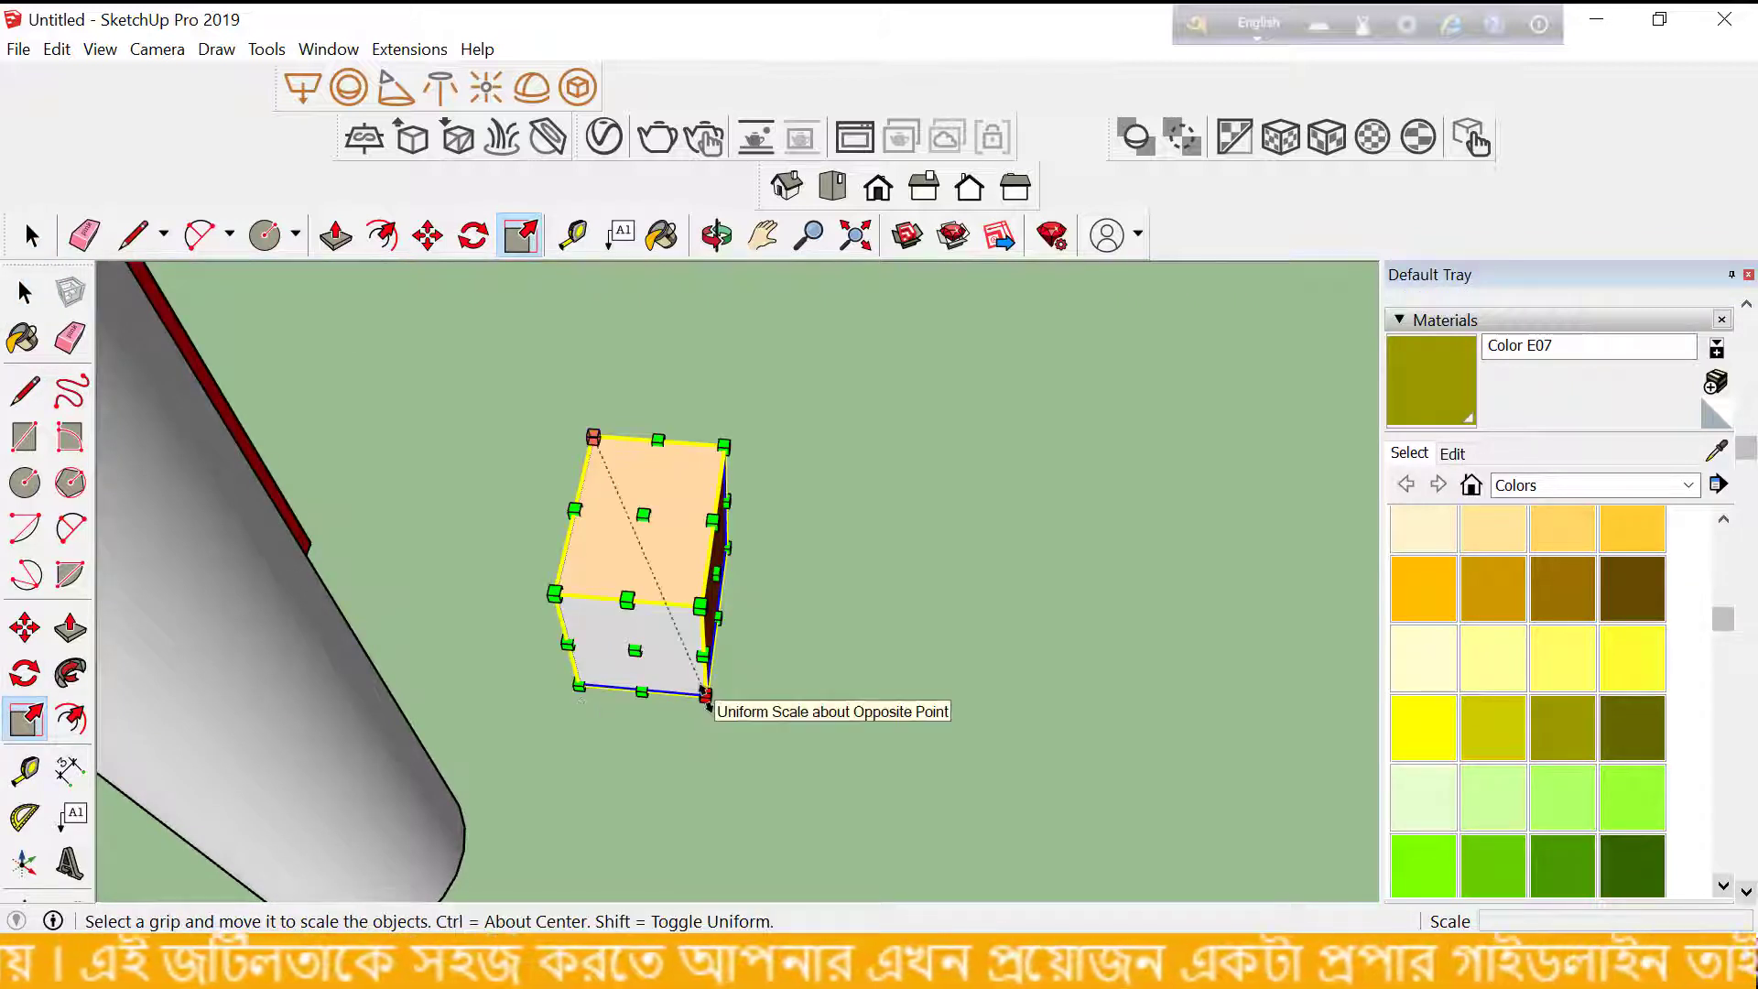
drag(703, 698, 578, 486)
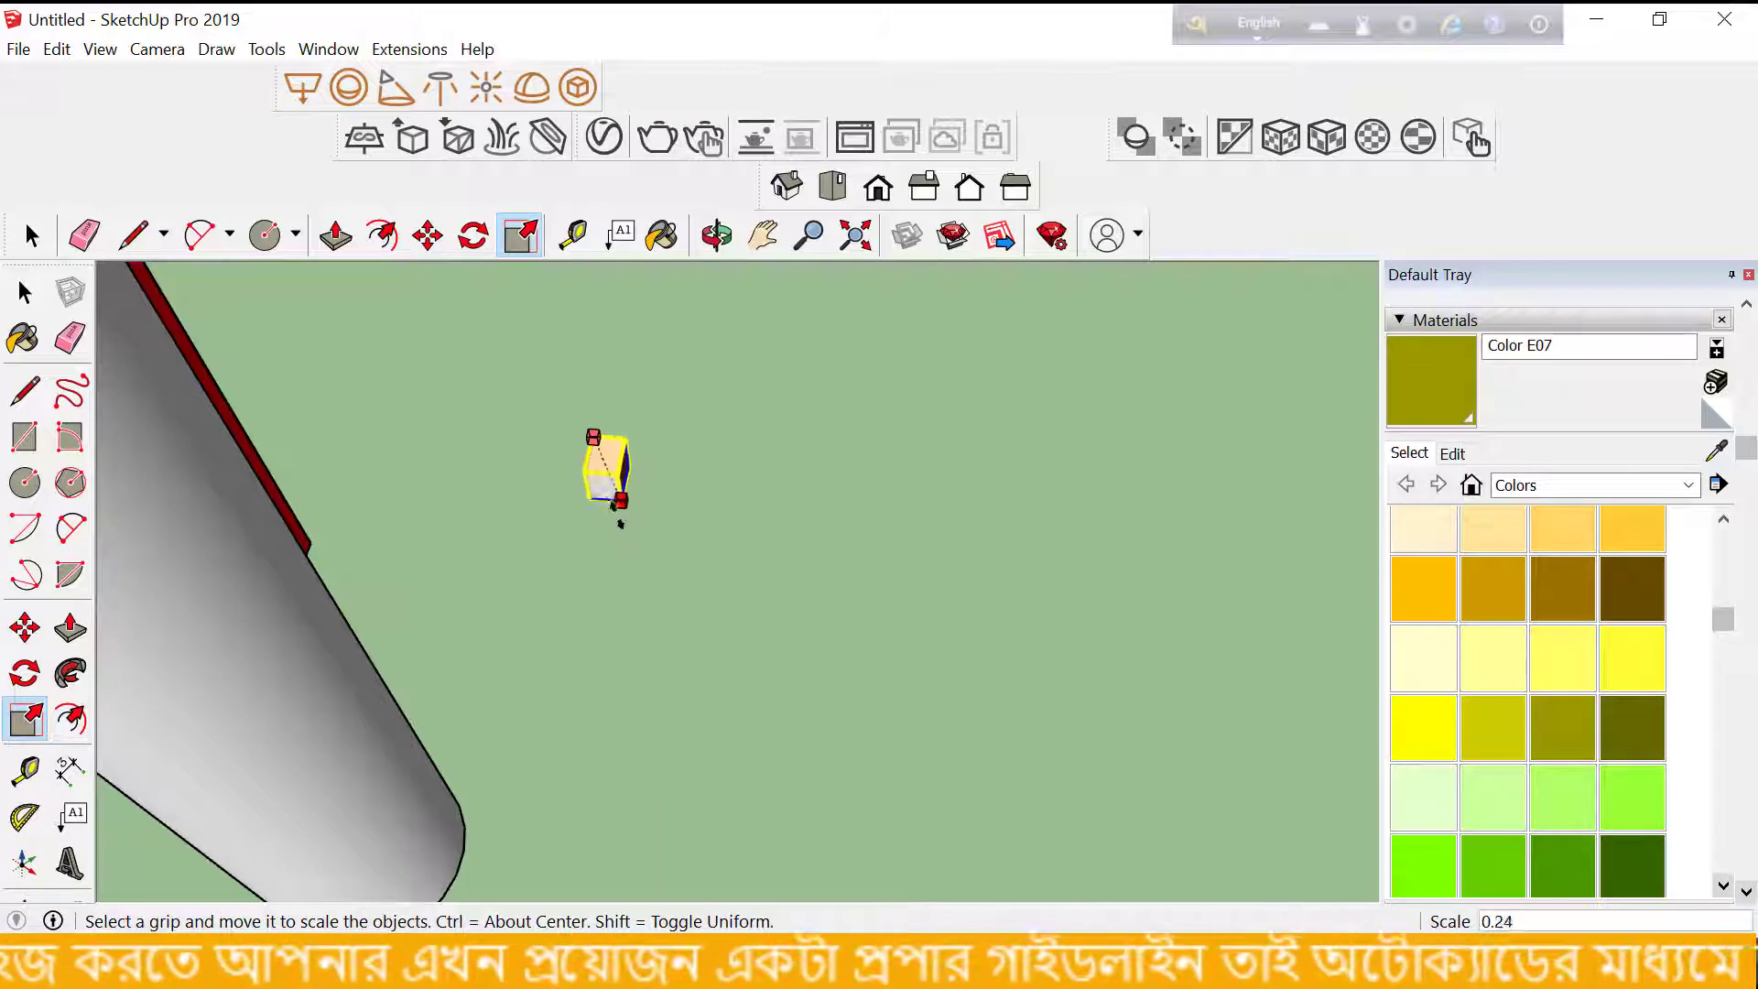
drag(621, 524, 746, 782)
scroll(686, 648, down, 3)
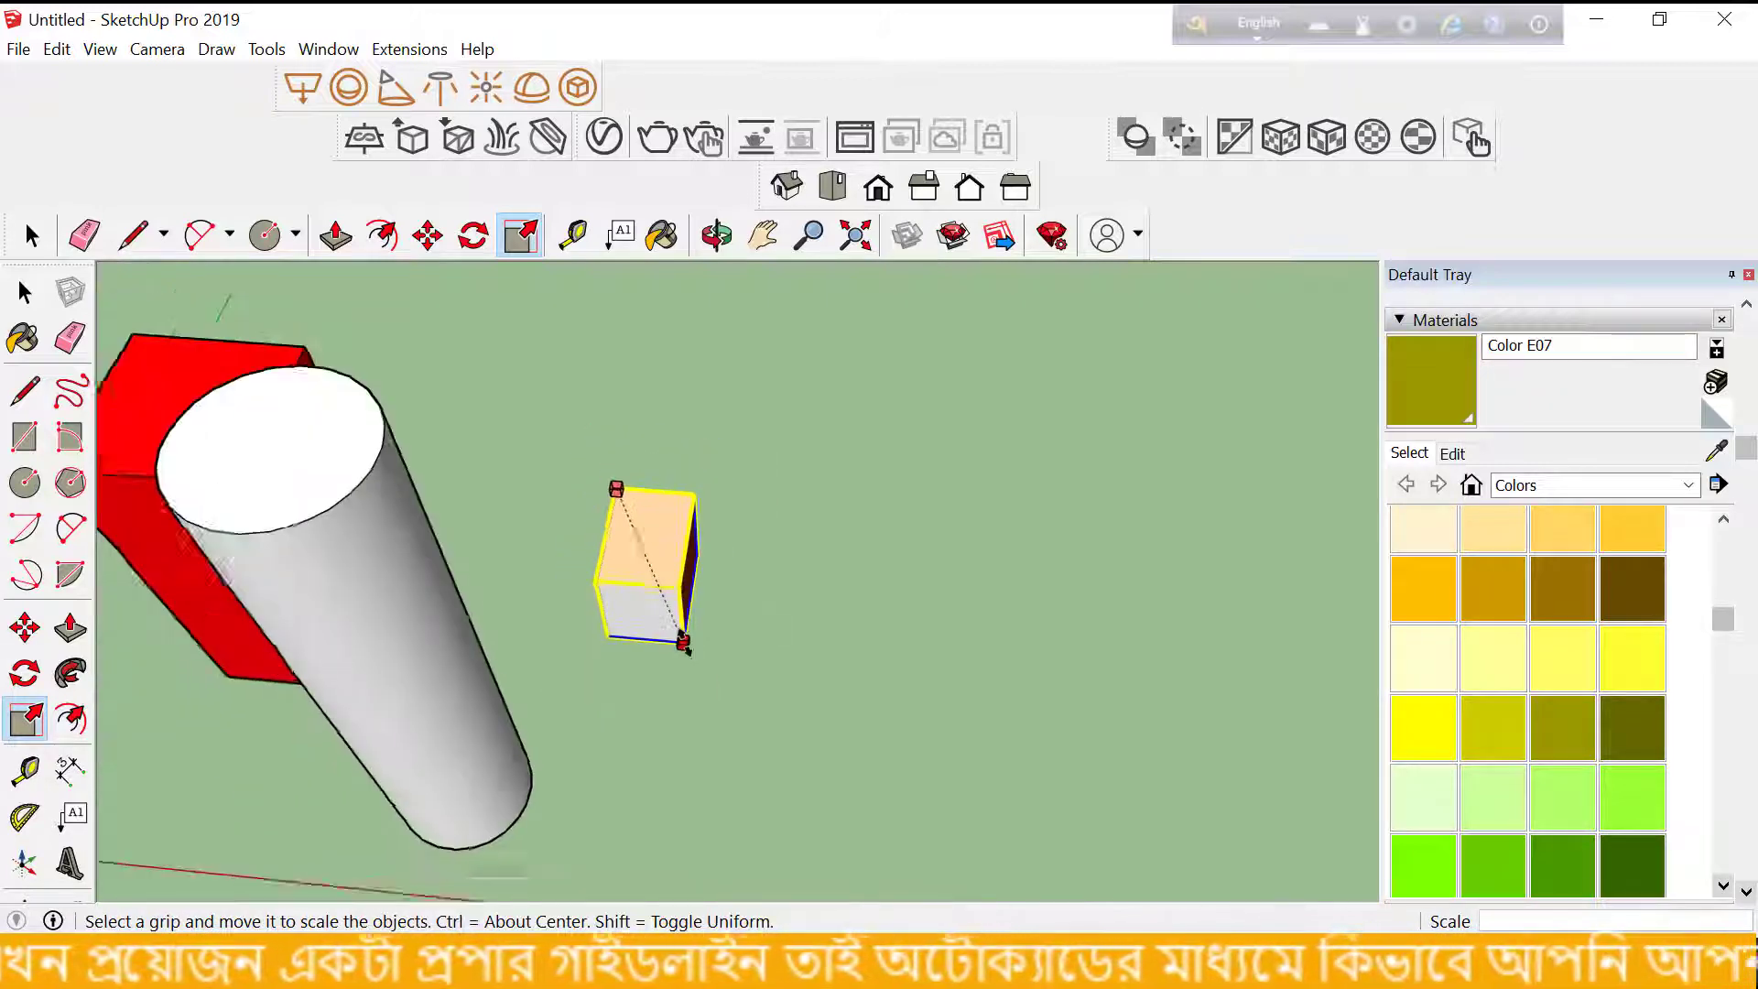
scroll(685, 646, down, 1)
drag(685, 645, 774, 755)
click(774, 758)
Halve the cube's height, then shrink it uniformly about its opposite corner.
scroll(692, 773, up, 1)
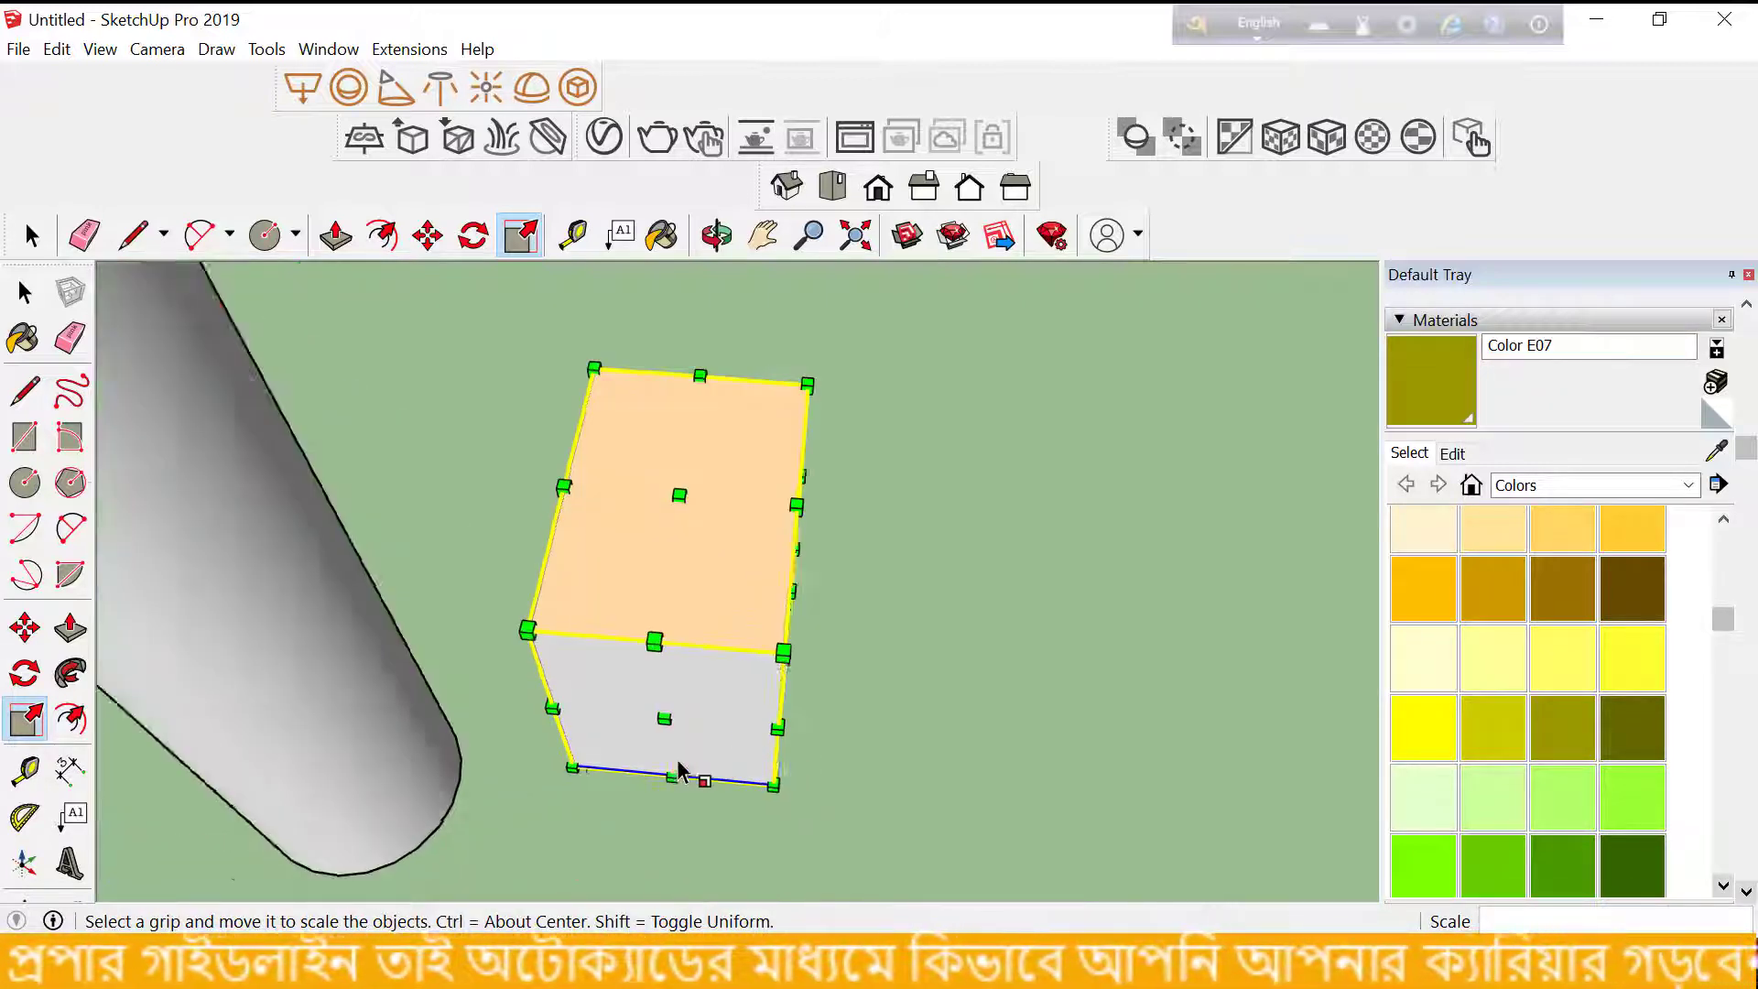
scroll(691, 773, up, 1)
scroll(691, 774, up, 1)
drag(666, 723, 693, 553)
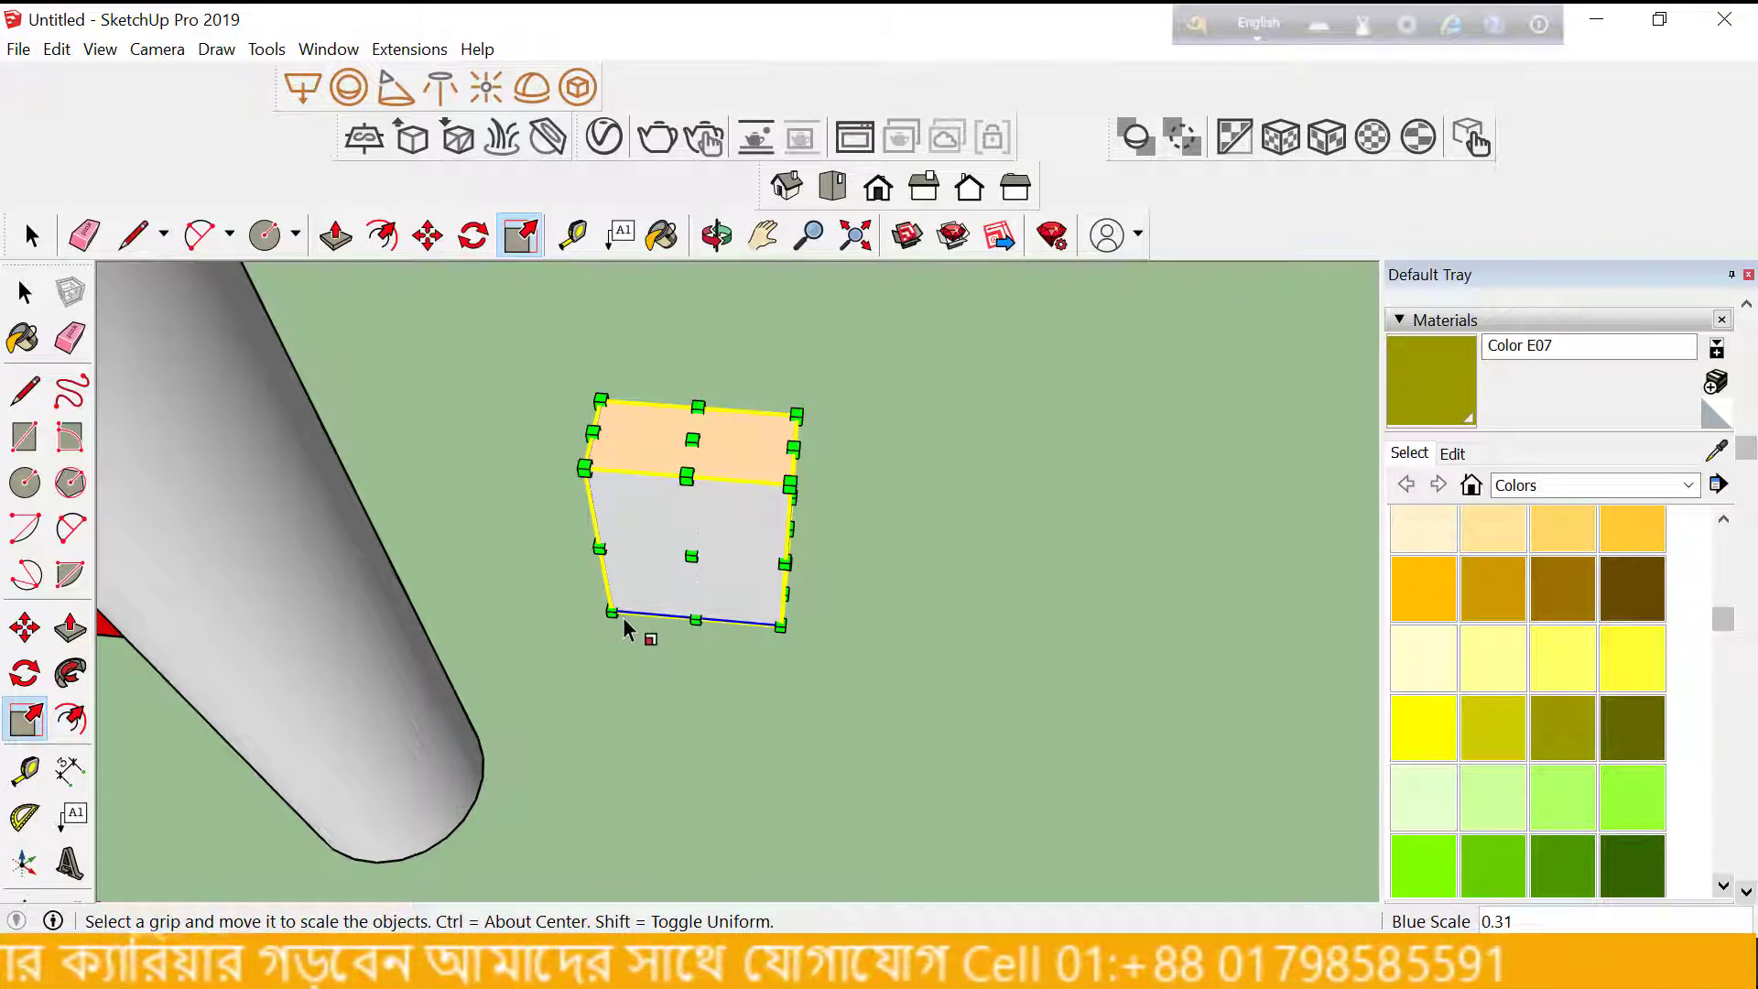
mouse_move(612, 612)
mouse_down()
mouse_move(756, 471)
mouse_move(635, 580)
mouse_up()
scroll(757, 576, down, 2)
scroll(756, 577, down, 2)
key(space)
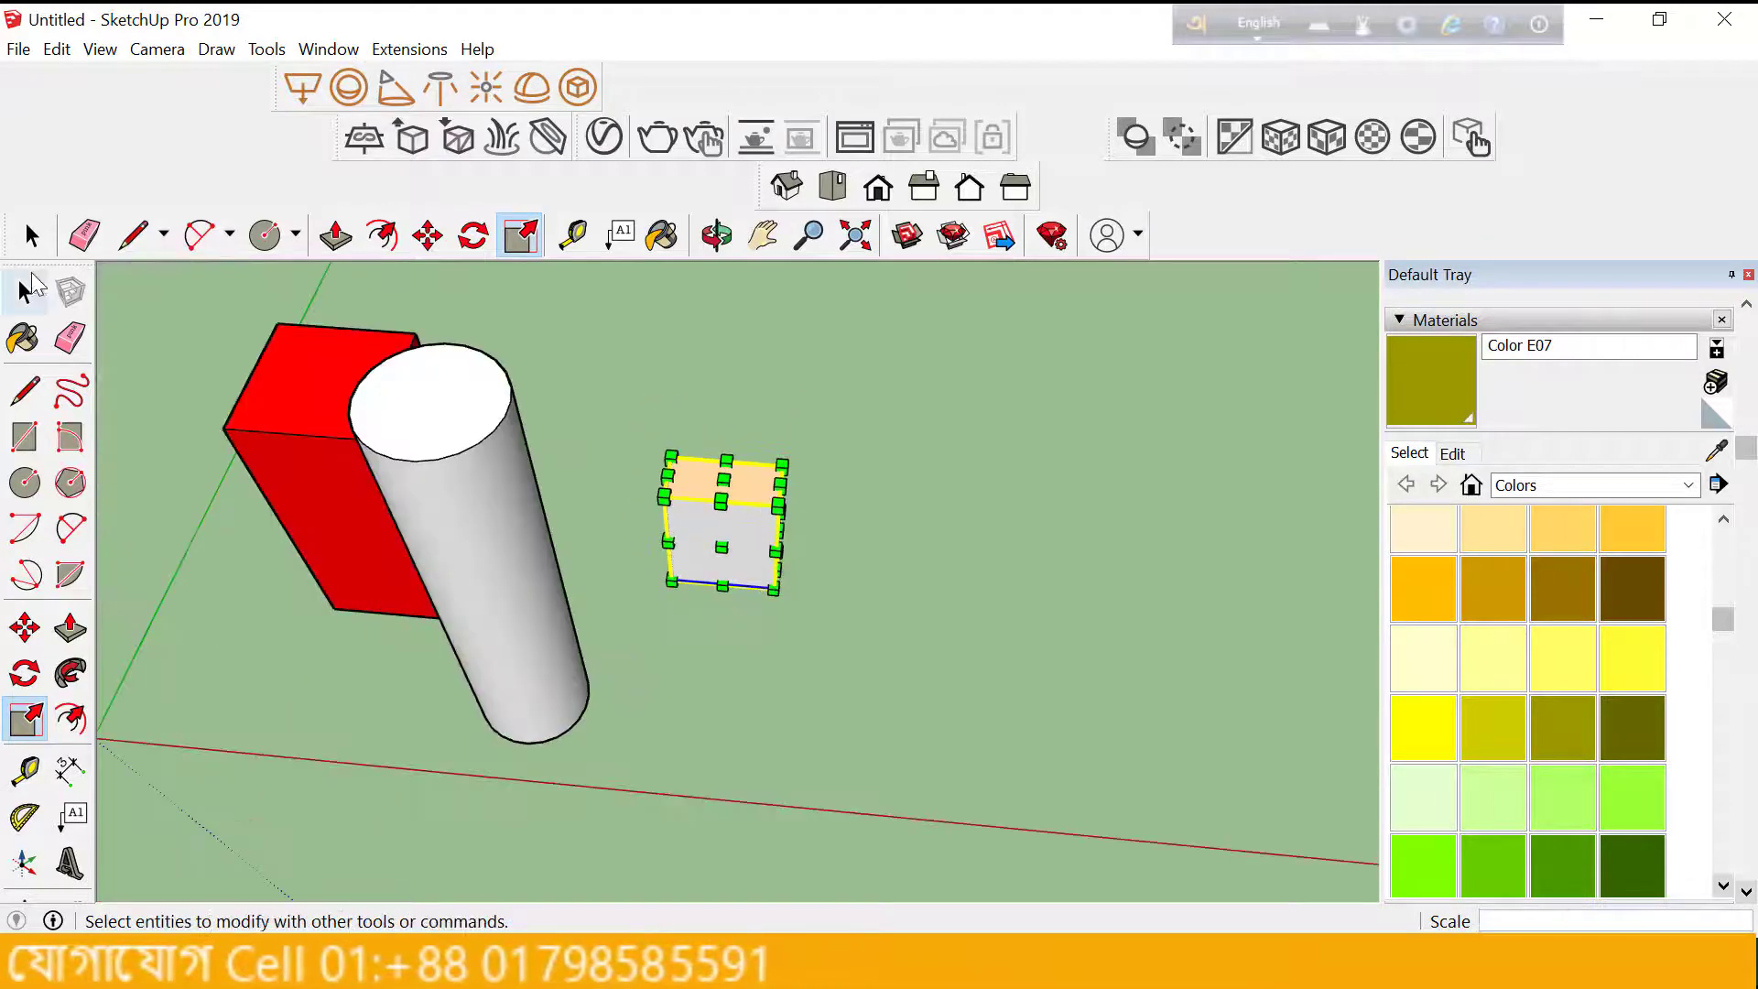
Select the white cylinder and scale it uniformly down, then back to full size.
mouse_move(483, 459)
middle_down()
mouse_move(659, 549)
mouse_move(508, 490)
middle_up()
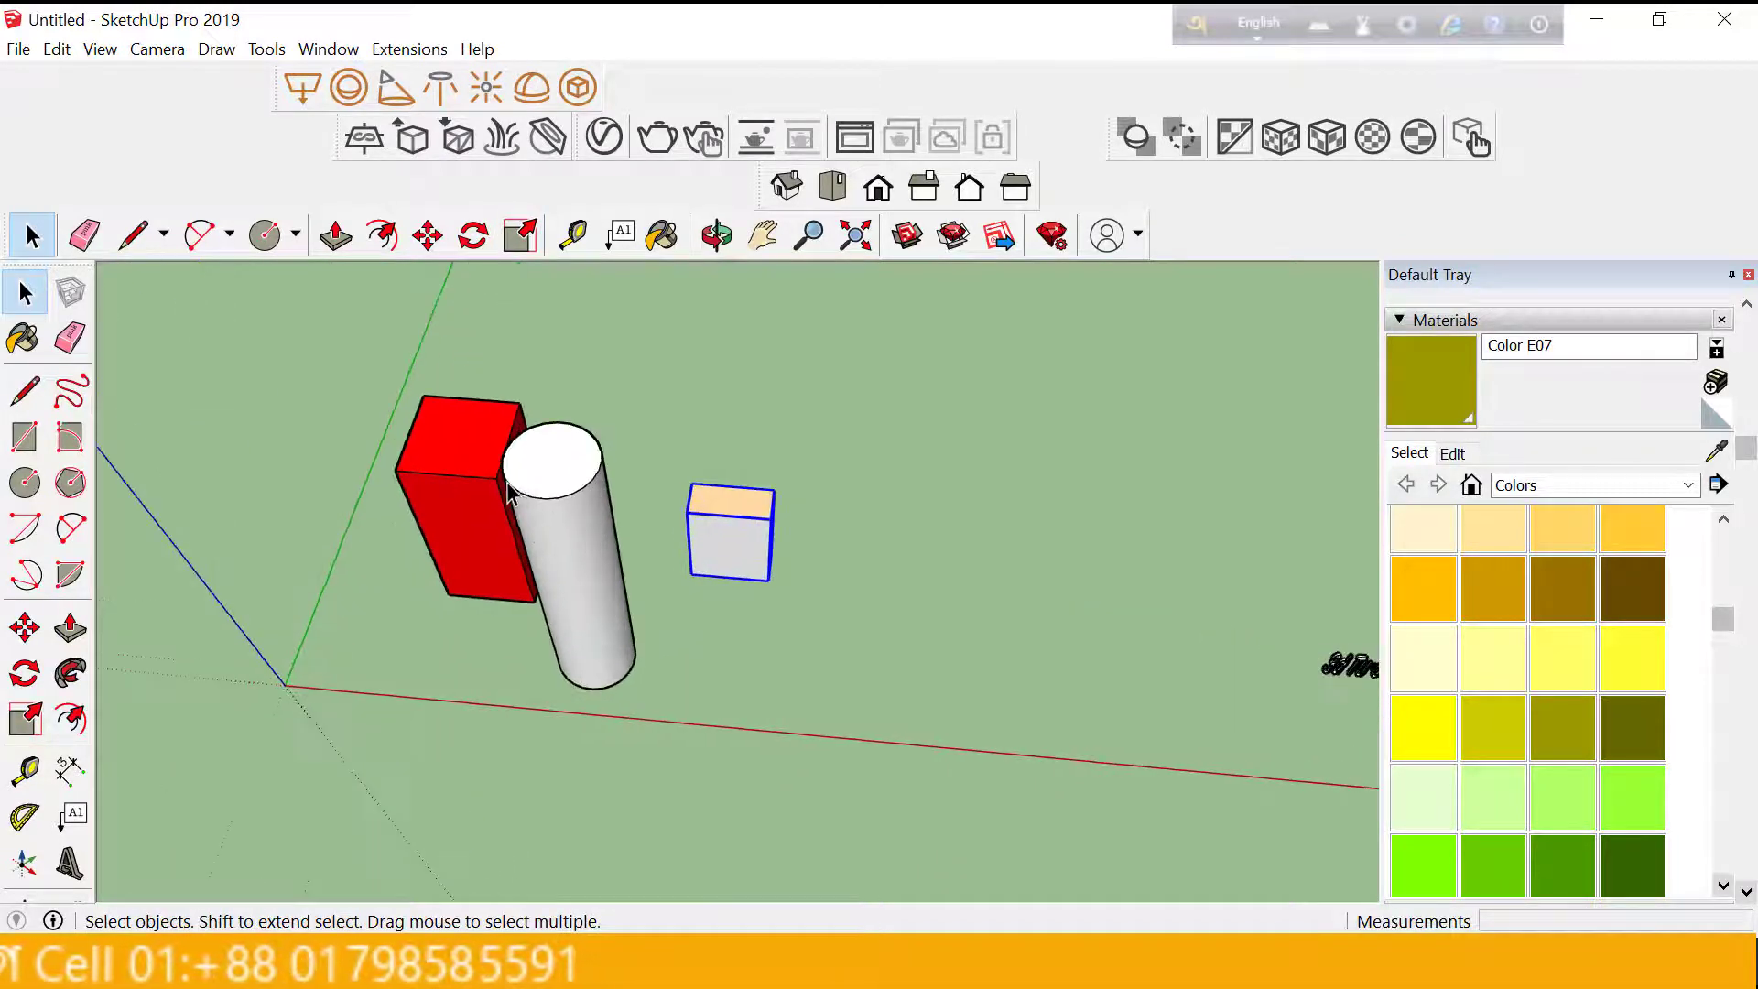
scroll(440, 495, up, 2)
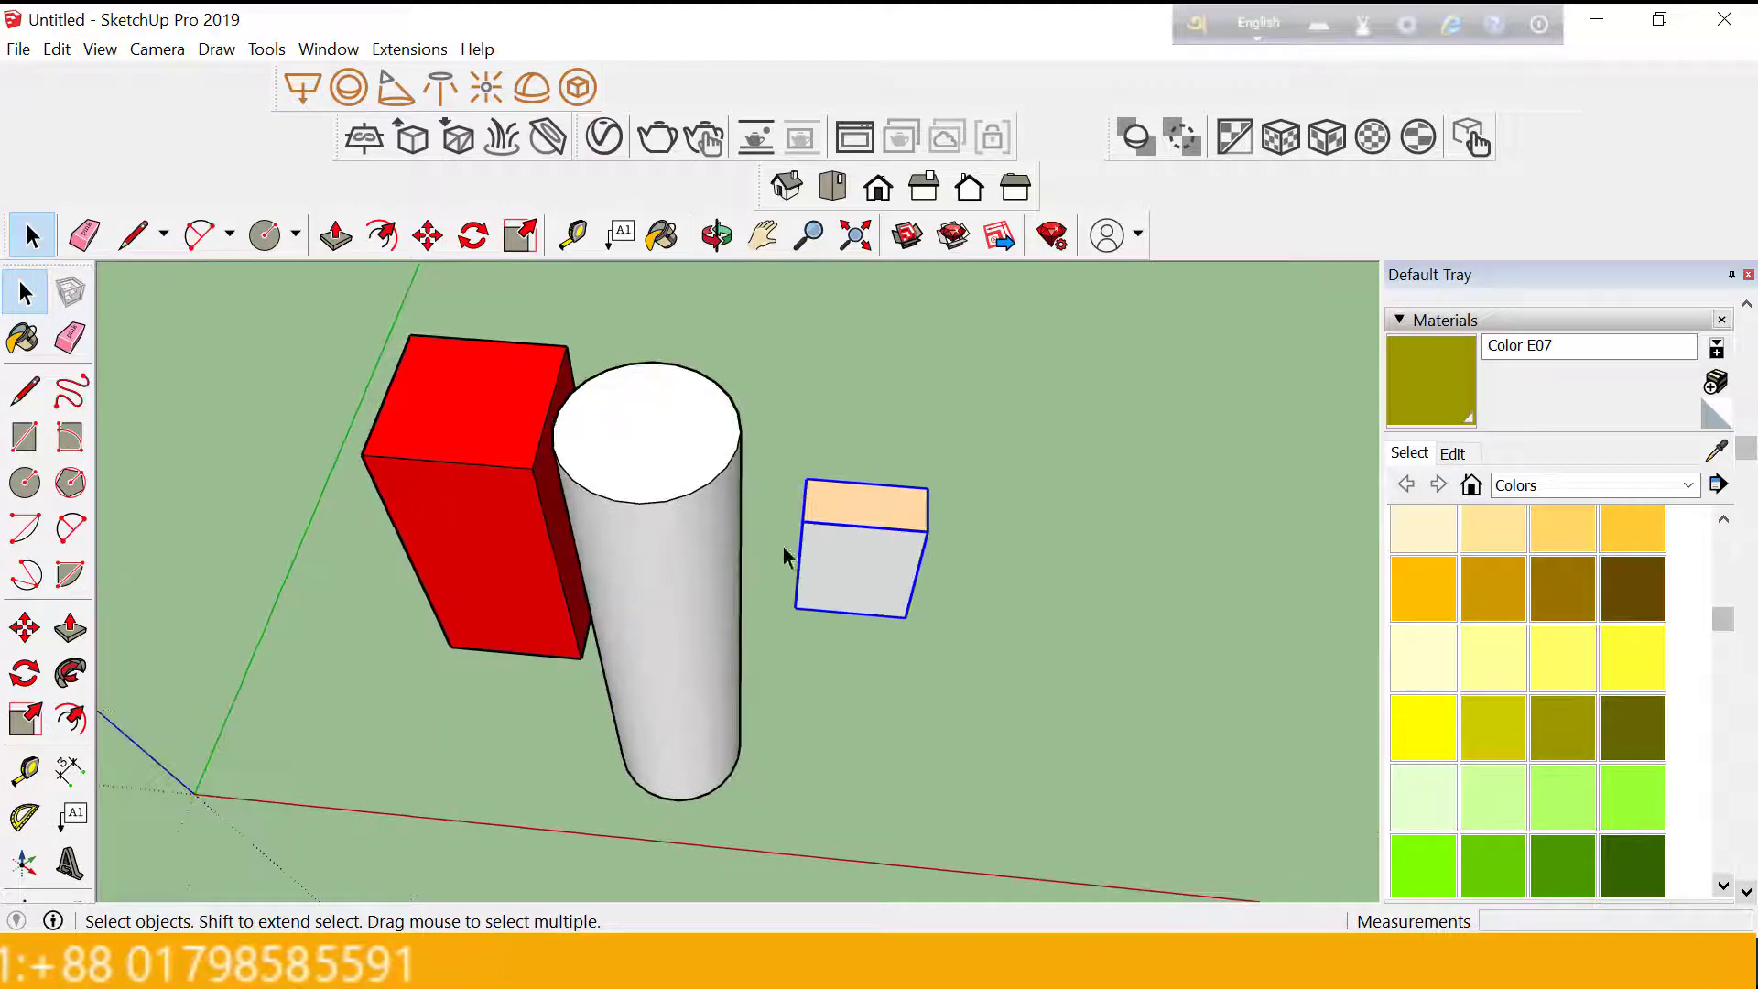
click(687, 556)
scroll(632, 458, down, 2)
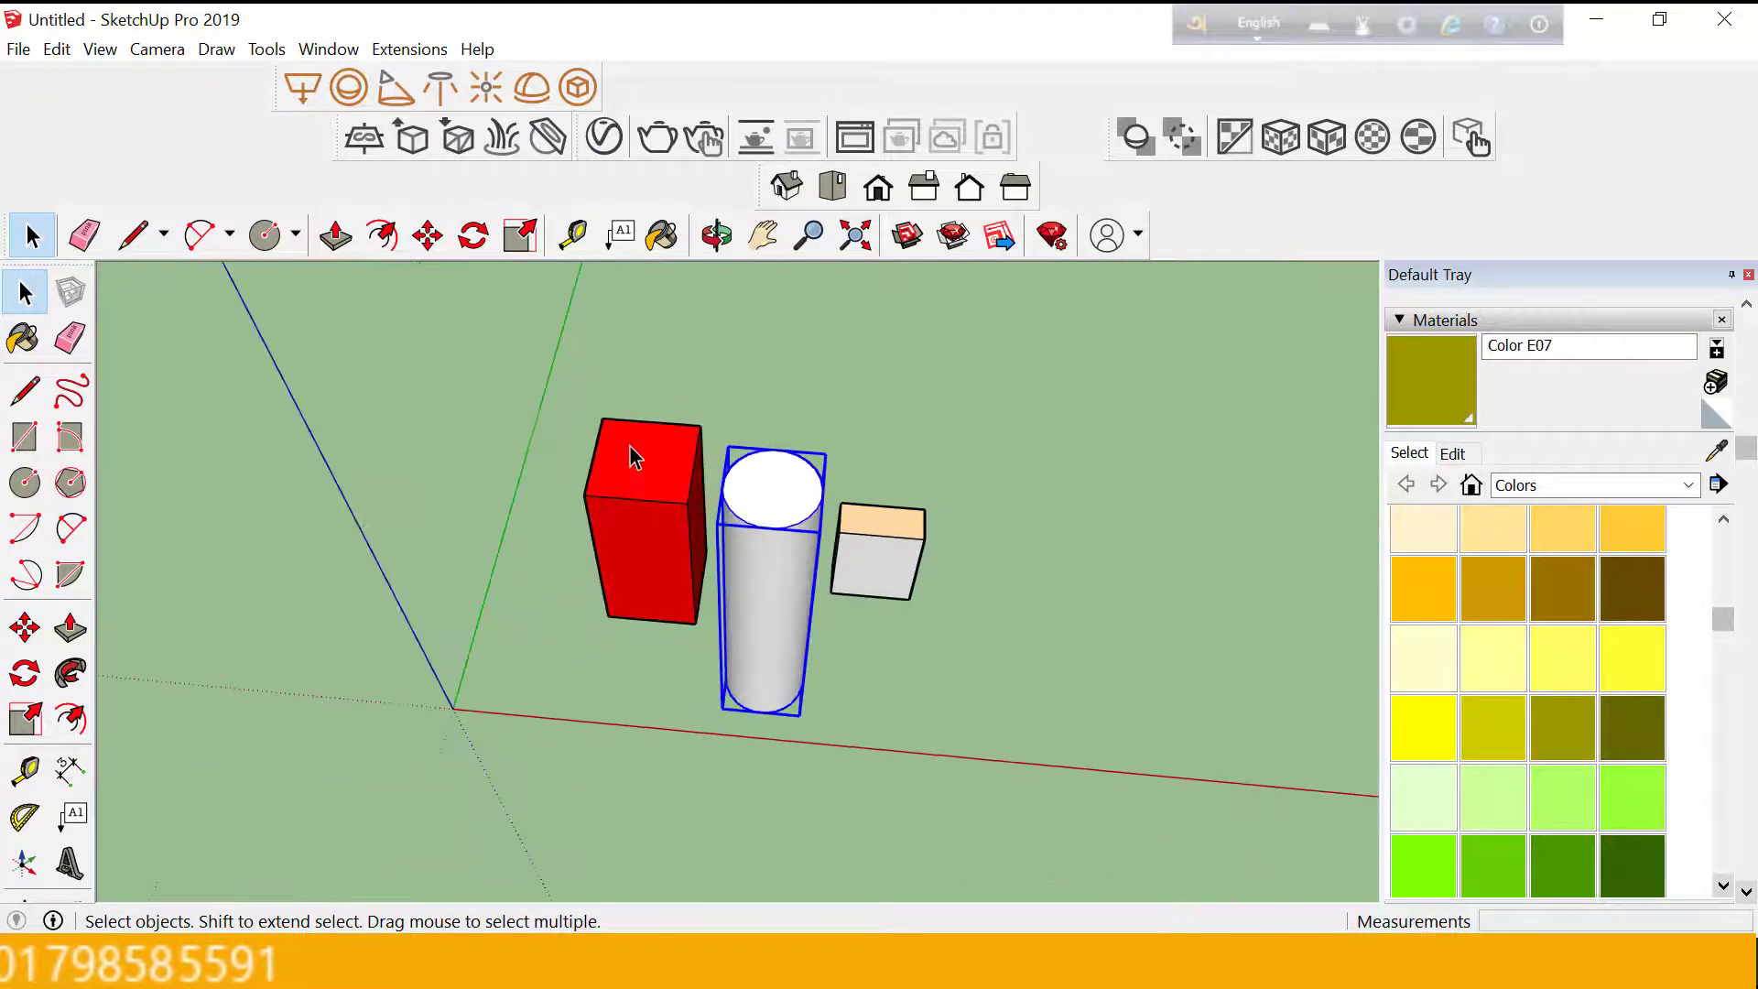
scroll(714, 480, up, 3)
middle_drag(798, 558, 787, 531)
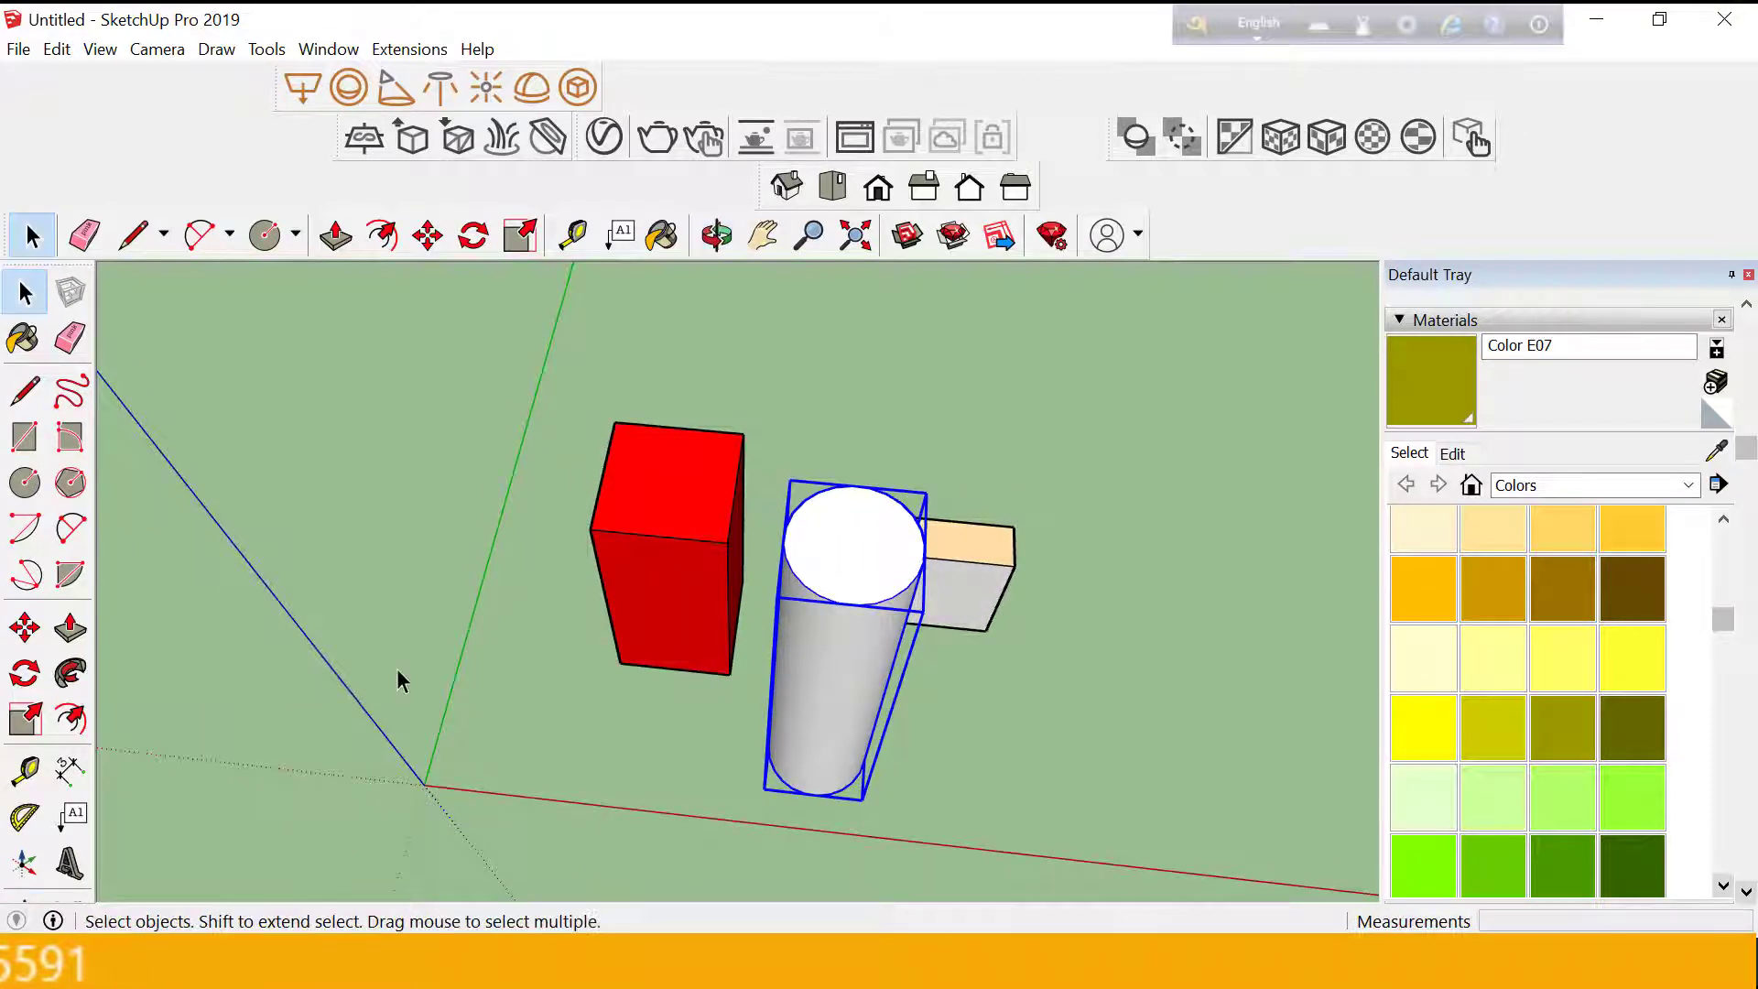
click(25, 719)
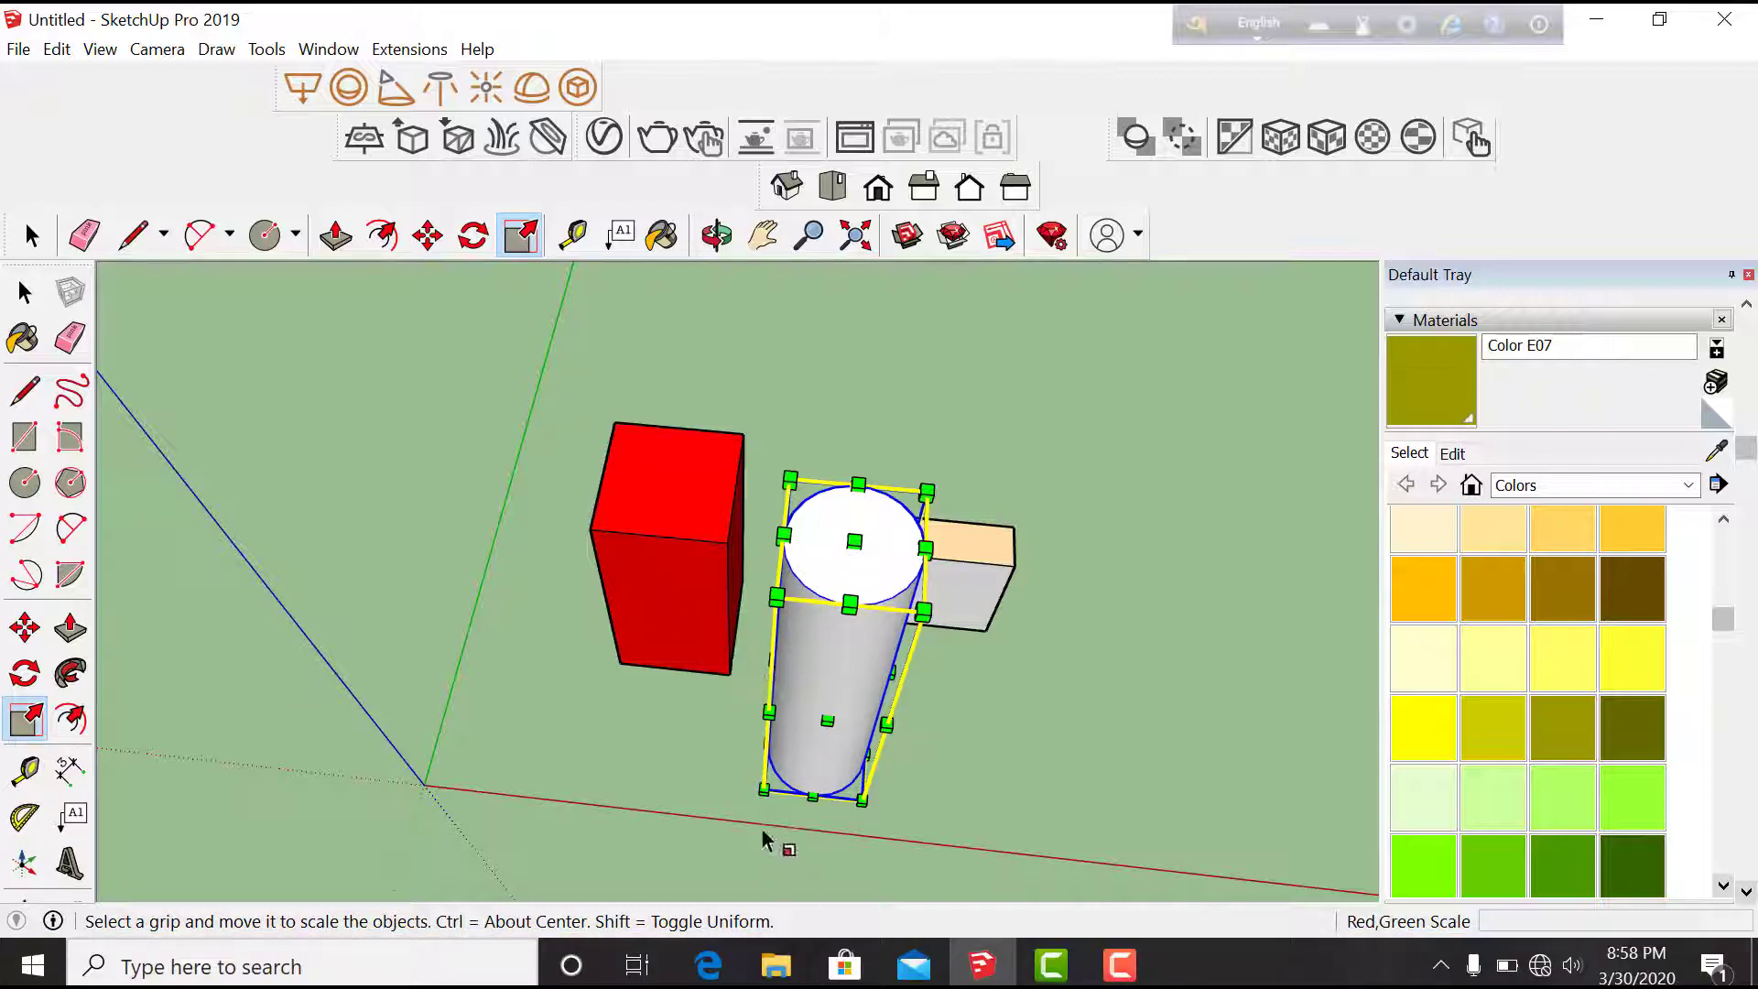
drag(765, 787, 943, 539)
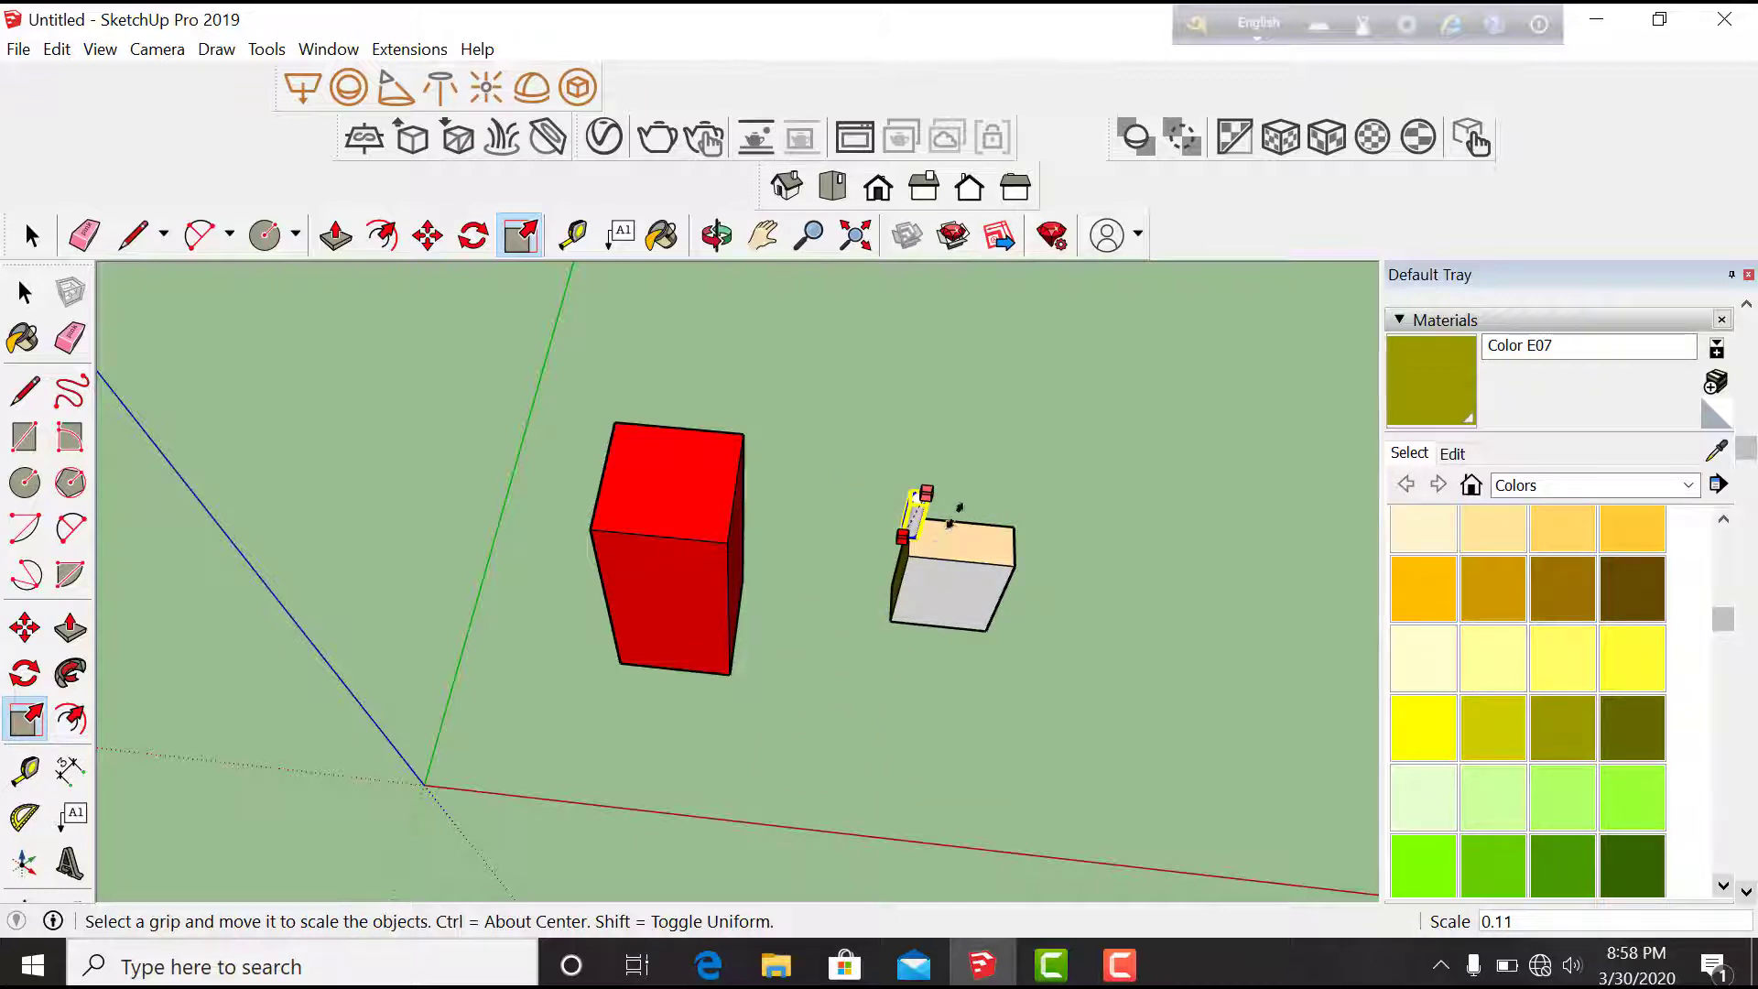
drag(952, 520, 758, 802)
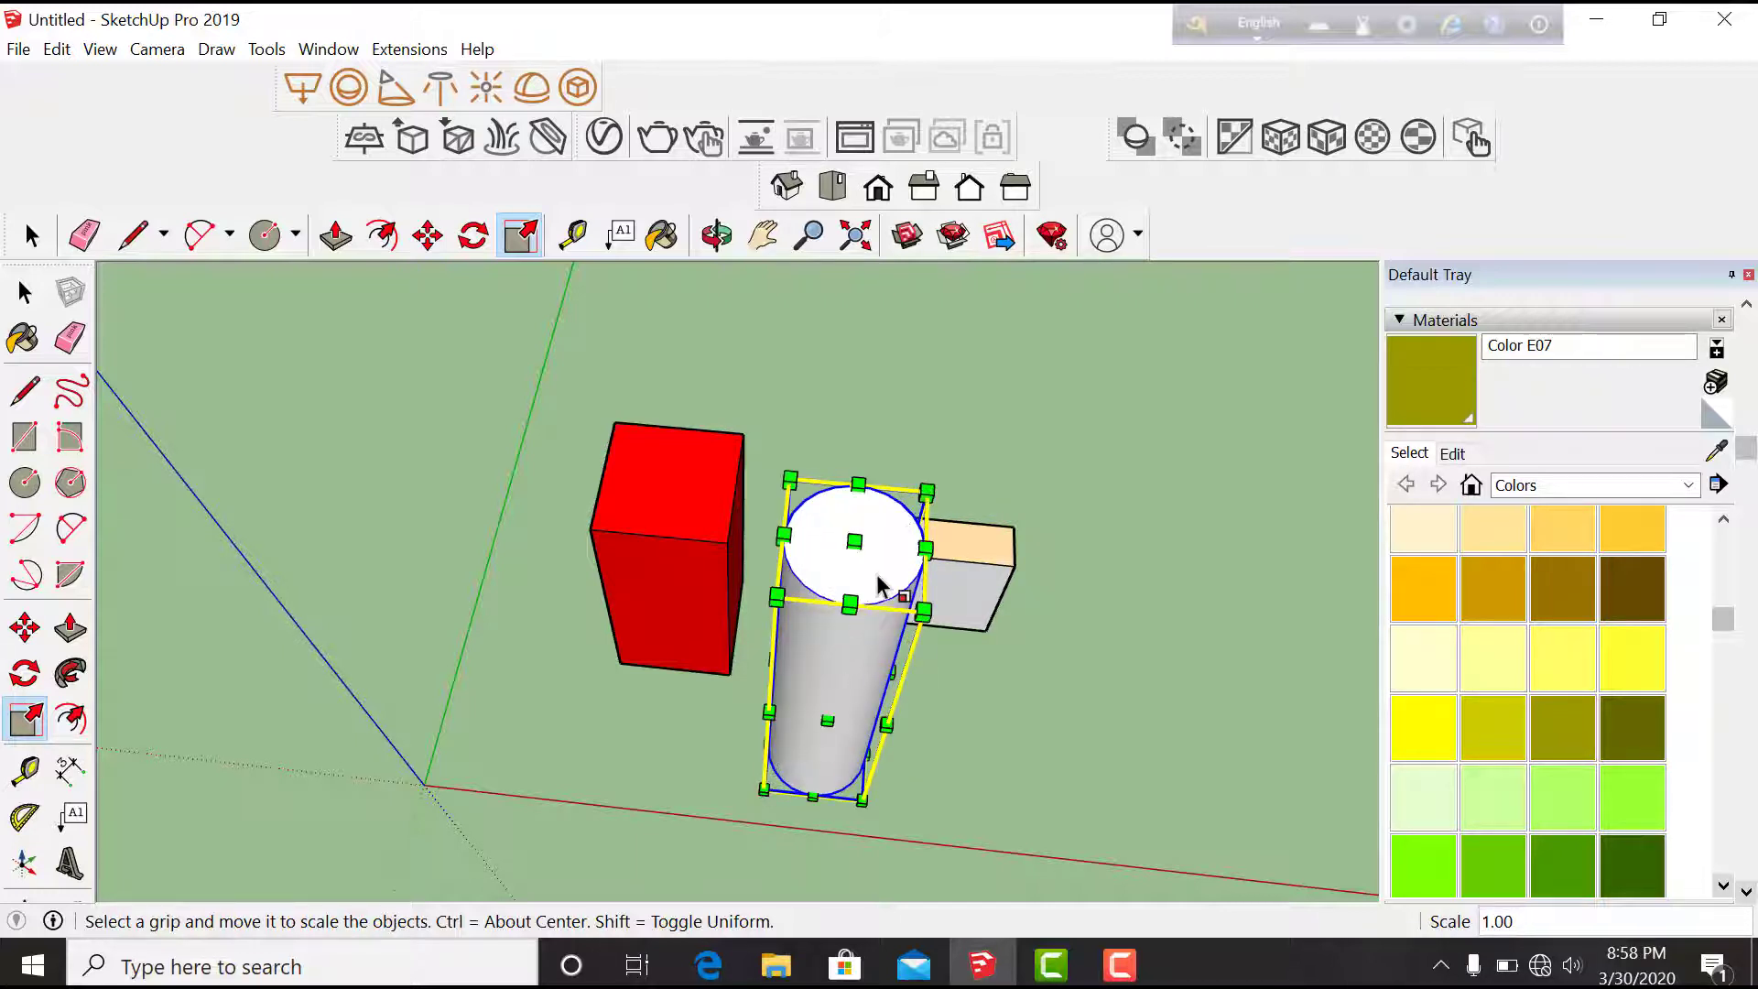
Squash and shrink the cylinder, then stretch it to about 1.73 times its height.
mouse_move(851, 544)
mouse_down()
mouse_move(817, 740)
mouse_move(844, 486)
mouse_move(778, 668)
mouse_up()
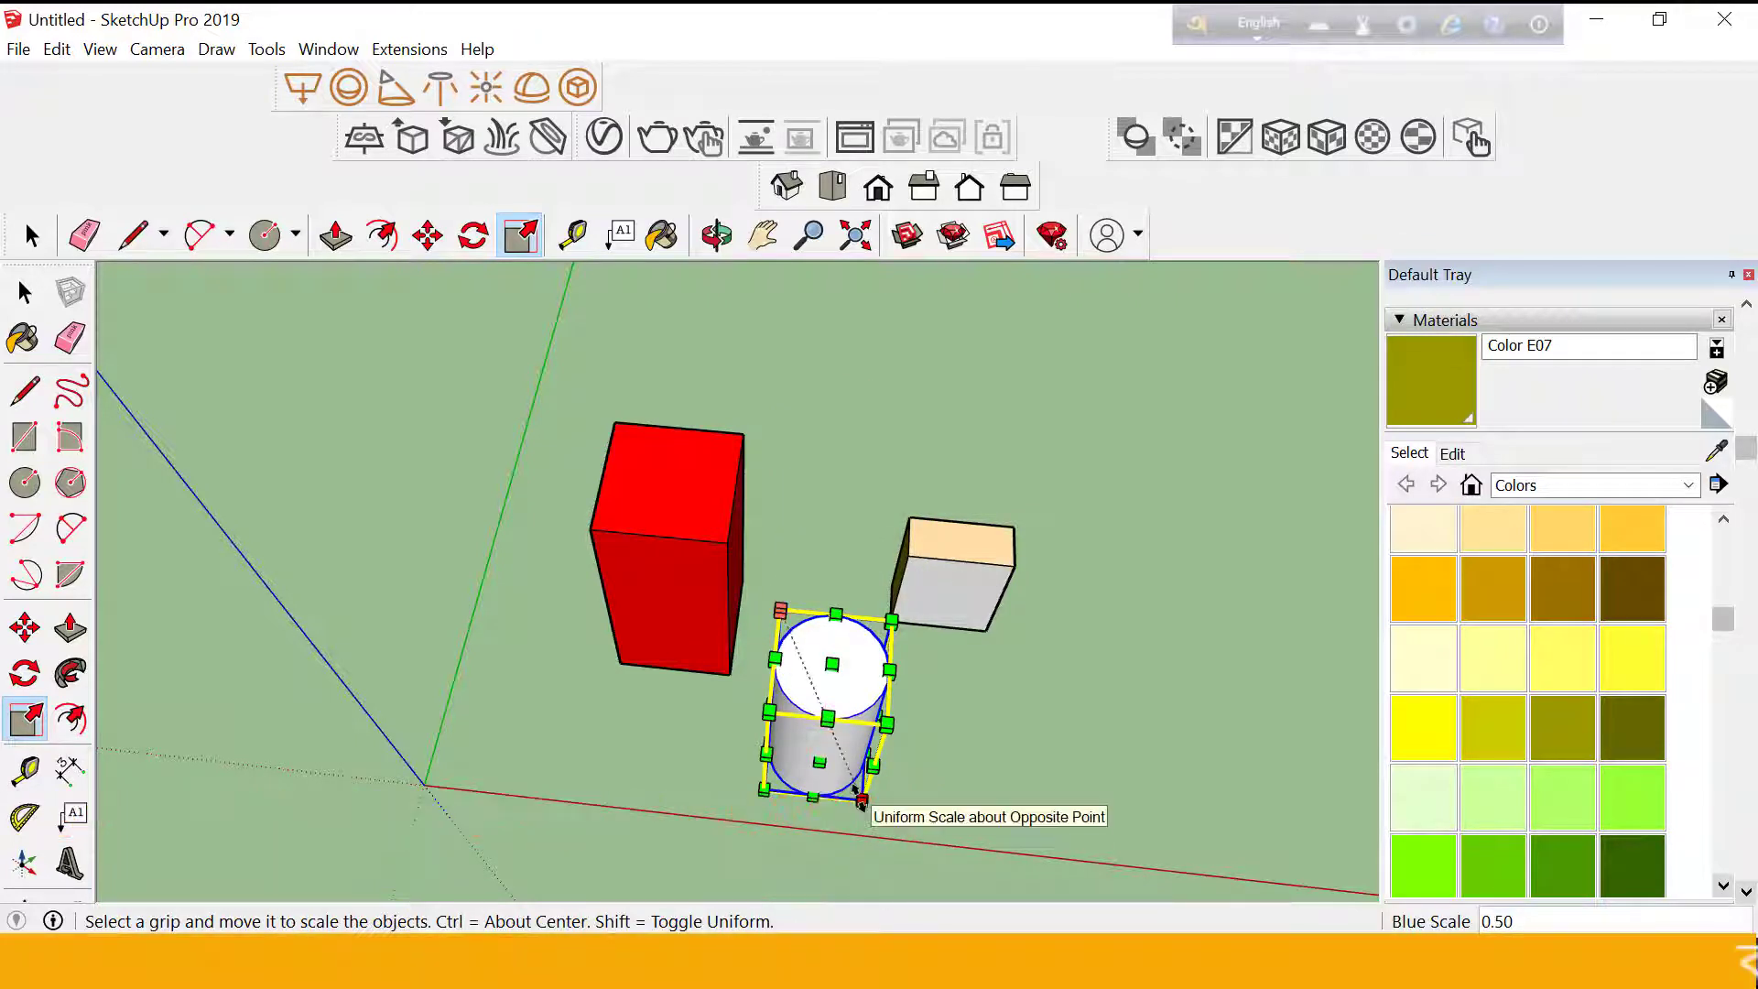
mouse_move(860, 803)
mouse_down()
mouse_move(838, 730)
mouse_move(868, 797)
mouse_move(926, 851)
mouse_up()
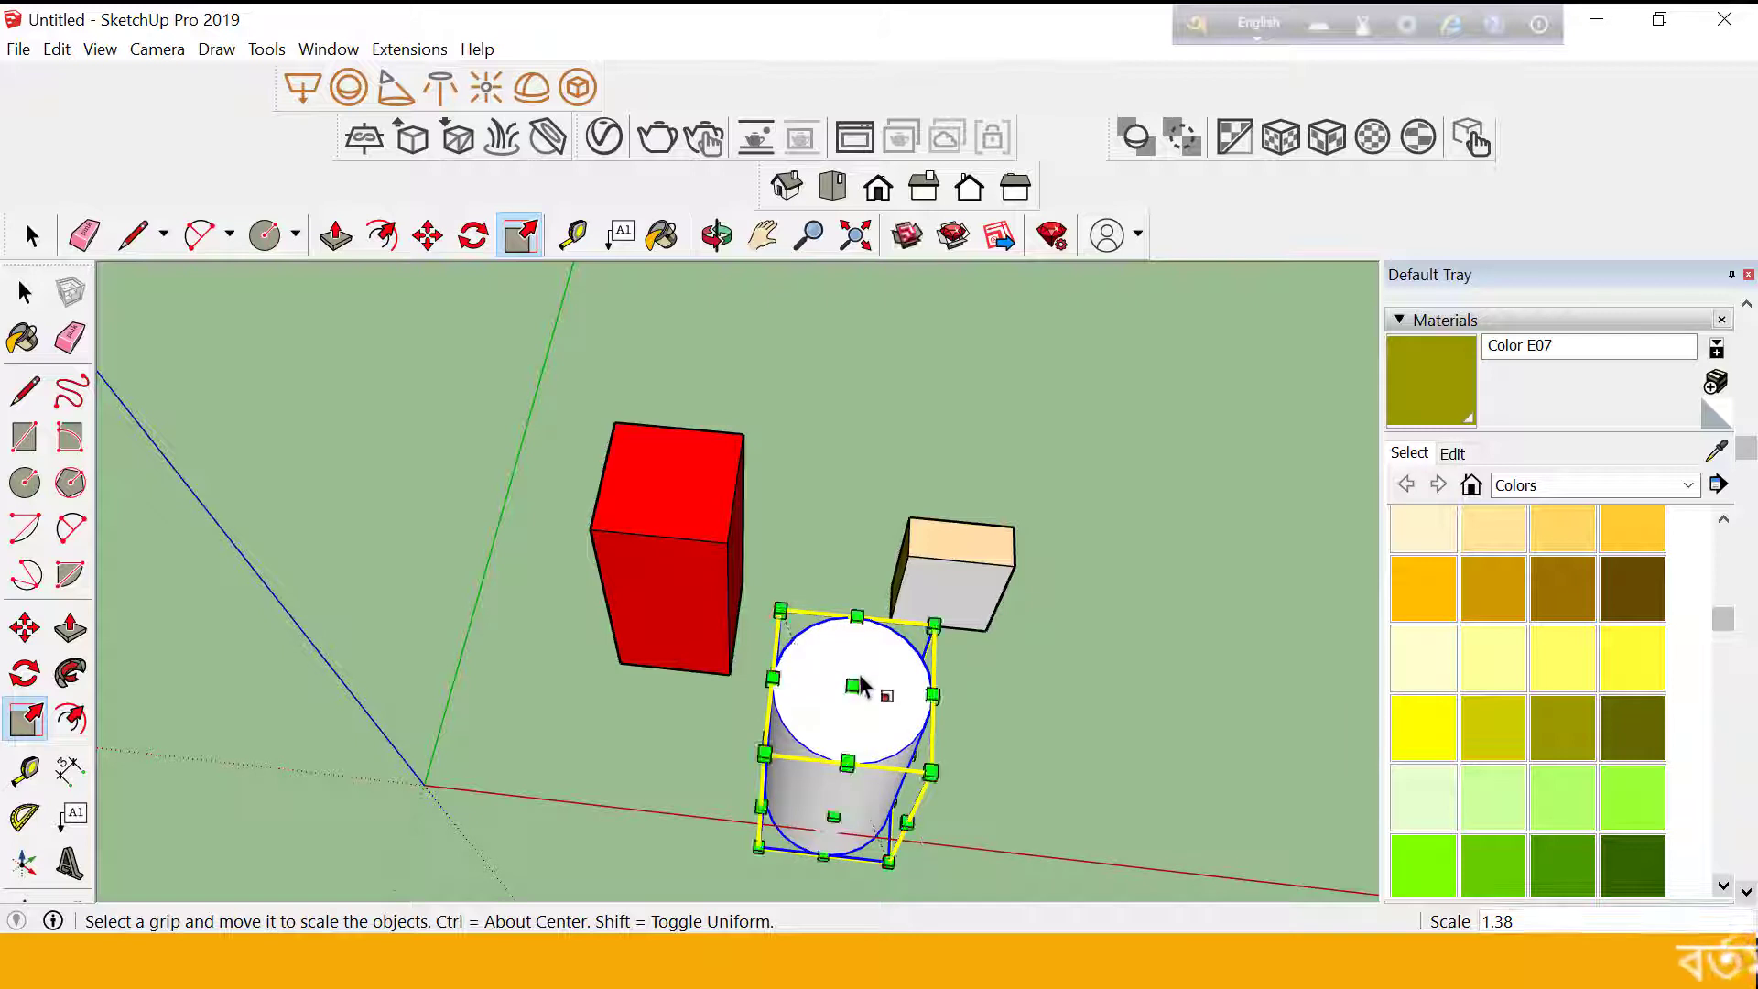
mouse_move(852, 684)
mouse_down()
mouse_move(892, 500)
mouse_move(872, 561)
mouse_up()
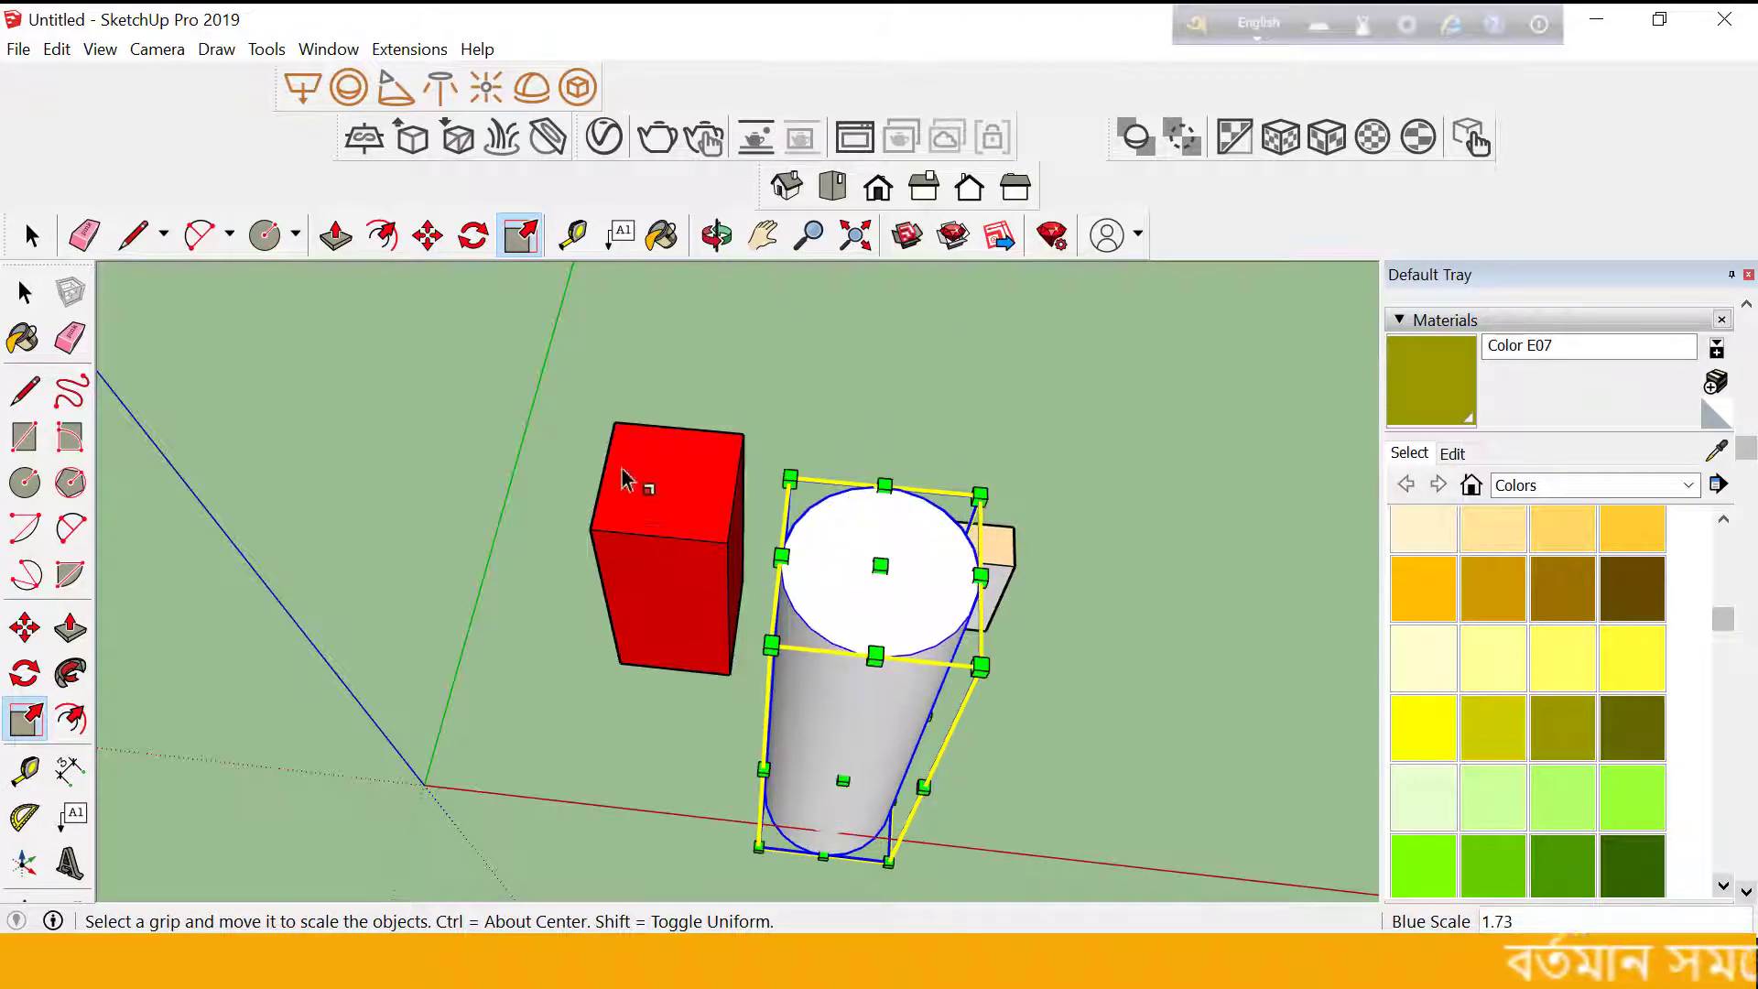
Commit the Scale so the cylinder keeps its tall stretched size.
click(25, 293)
scroll(503, 569, up, 2)
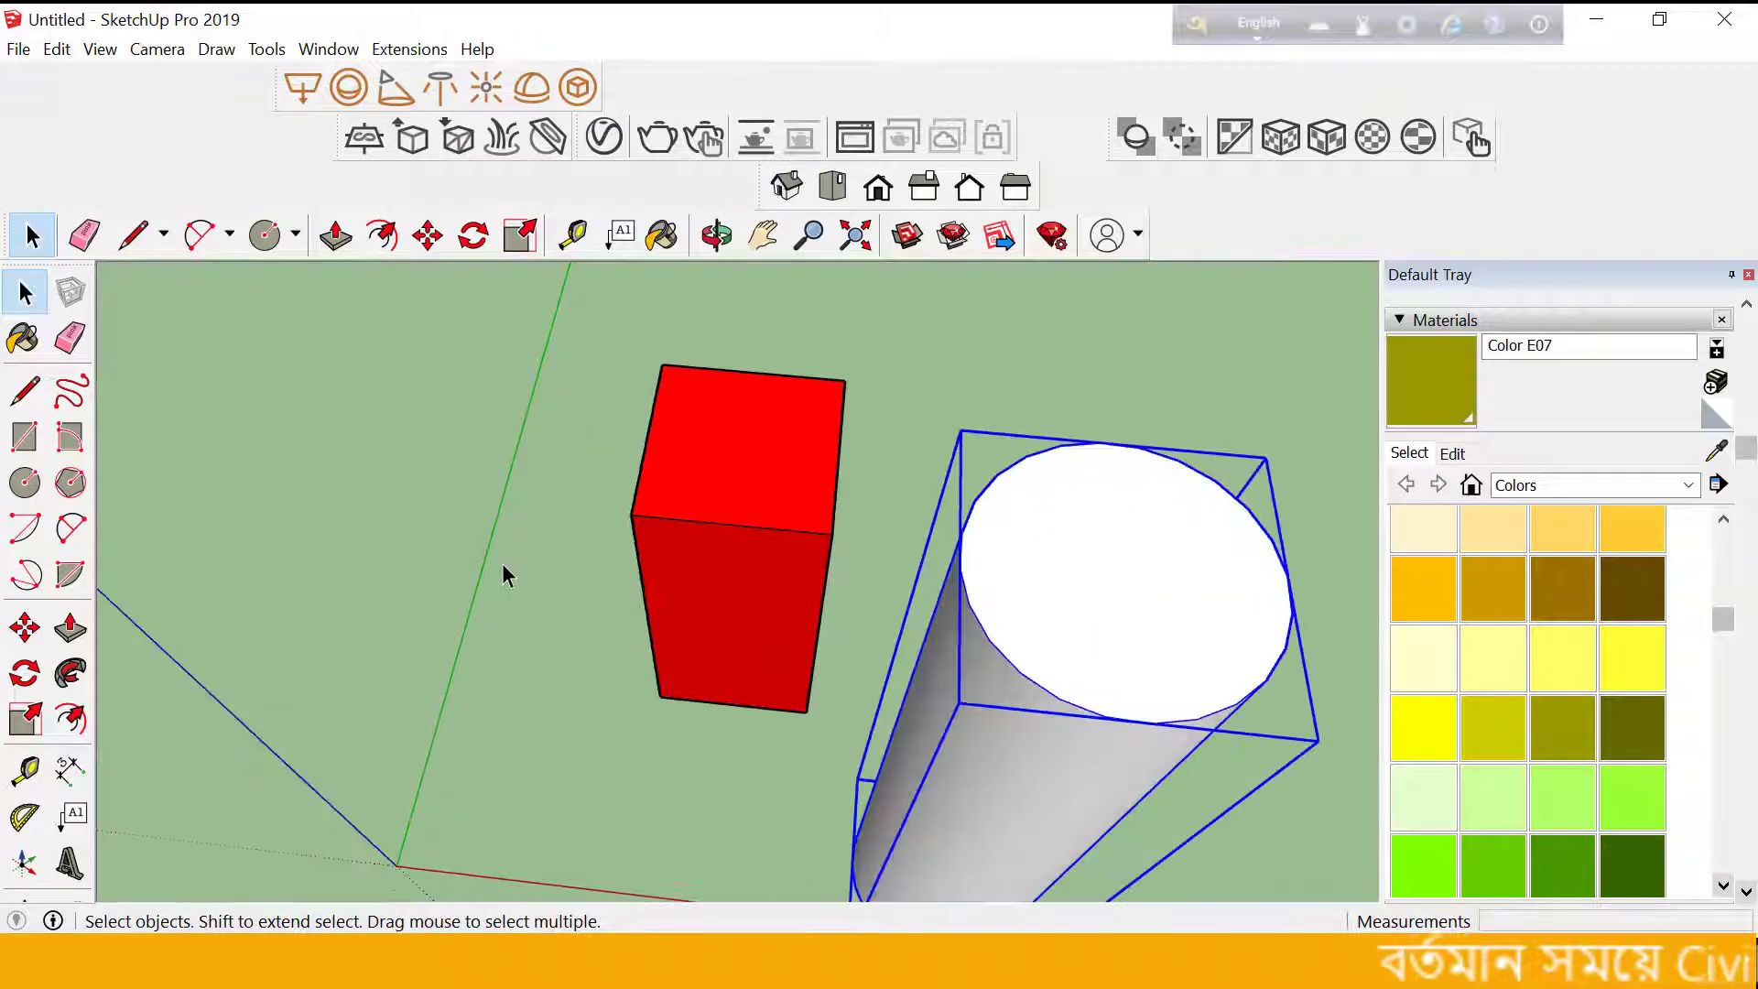
scroll(696, 485, down, 2)
Orbit and zoom around the scene to view the stretched cylinder from a new angle.
mouse_move(710, 522)
middle_down()
mouse_move(675, 573)
mouse_move(950, 479)
mouse_move(832, 549)
mouse_move(871, 486)
mouse_move(323, 477)
mouse_move(325, 400)
mouse_move(702, 557)
mouse_move(316, 478)
middle_up()
scroll(316, 478, down, 3)
scroll(314, 475, down, 1)
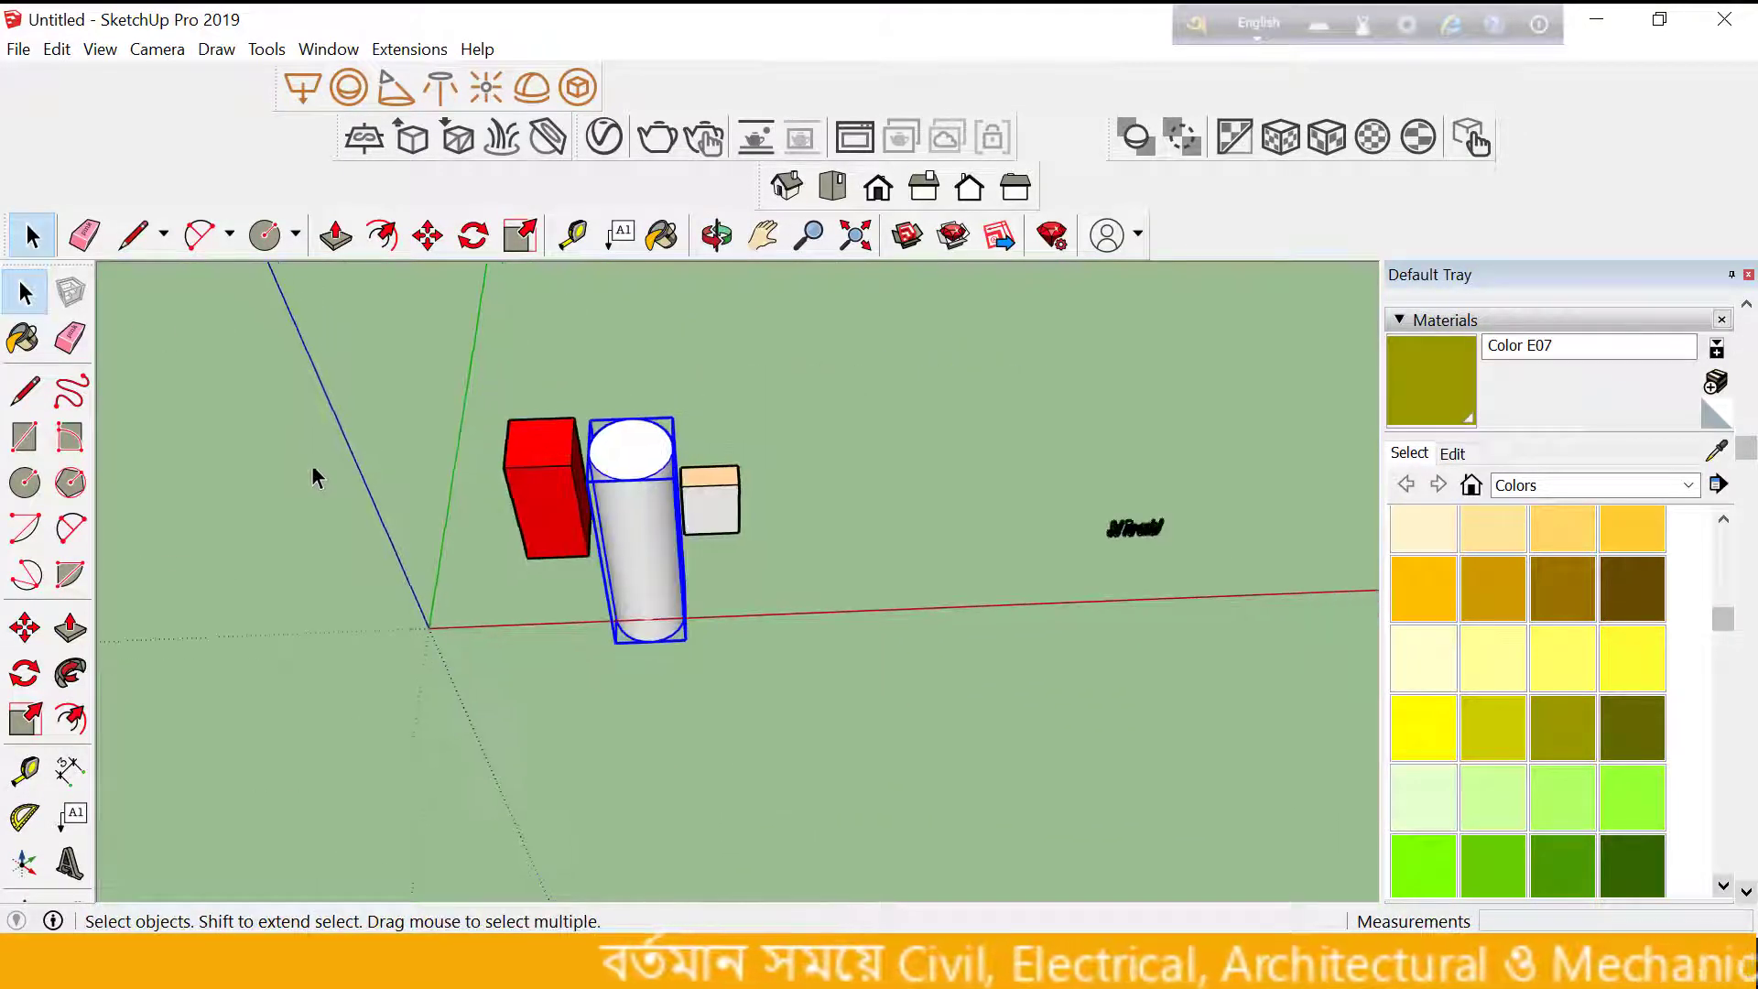
scroll(1008, 424, down, 1)
scroll(1014, 508, up, 4)
scroll(1014, 508, up, 2)
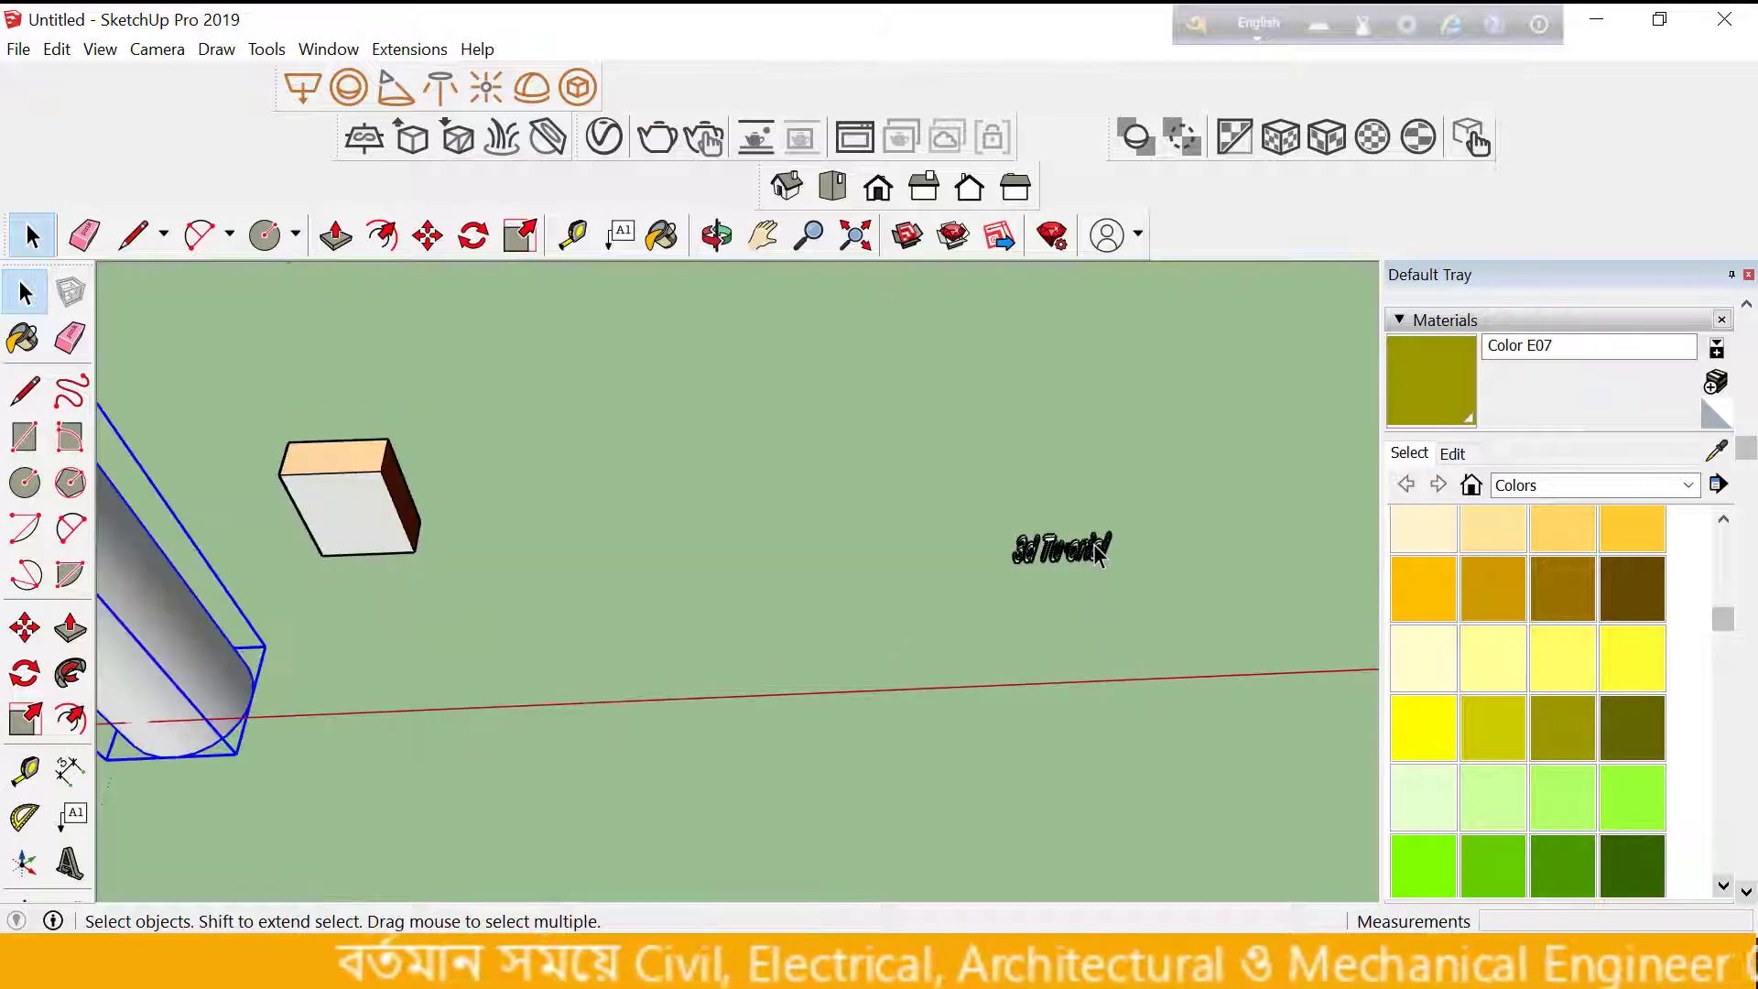
scroll(1098, 556, down, 3)
scroll(1071, 549, down, 1)
scroll(329, 339, up, 1)
scroll(399, 517, up, 2)
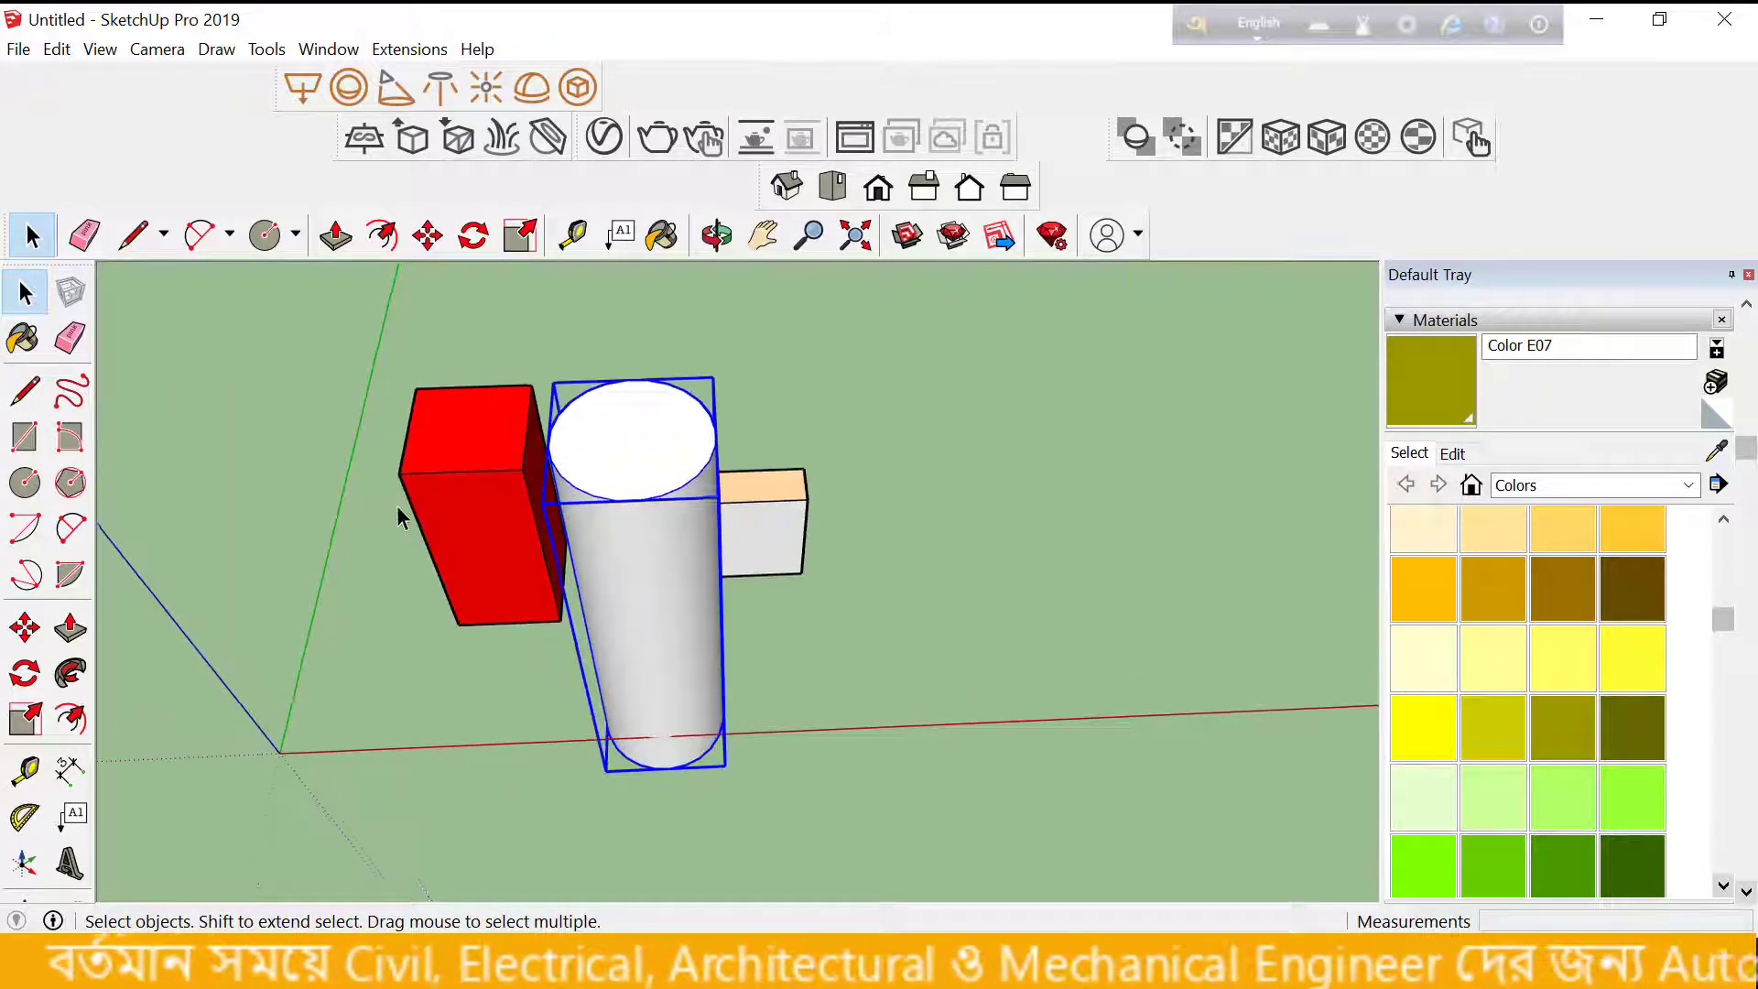
mouse_move(398, 517)
middle_down()
mouse_move(510, 424)
mouse_move(463, 455)
middle_up()
Switch to the Select tool and select the red box.
key(space)
click(470, 475)
scroll(470, 476, up, 2)
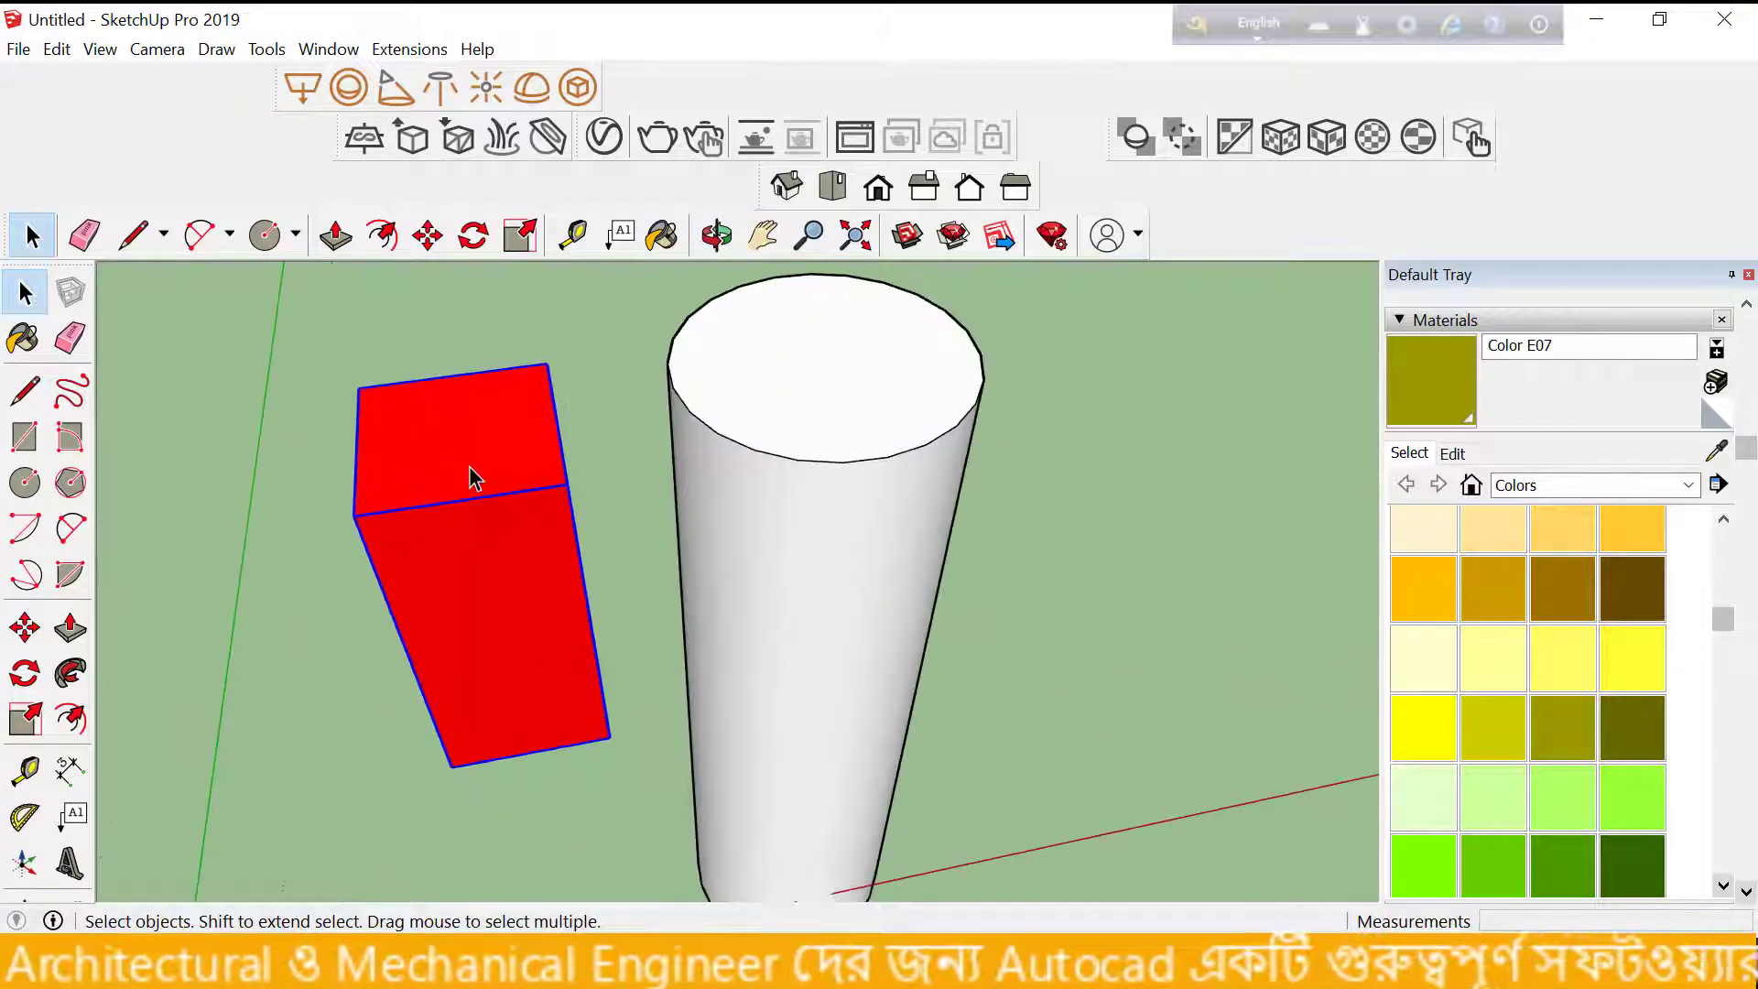
scroll(494, 468, down, 2)
scroll(513, 467, down, 1)
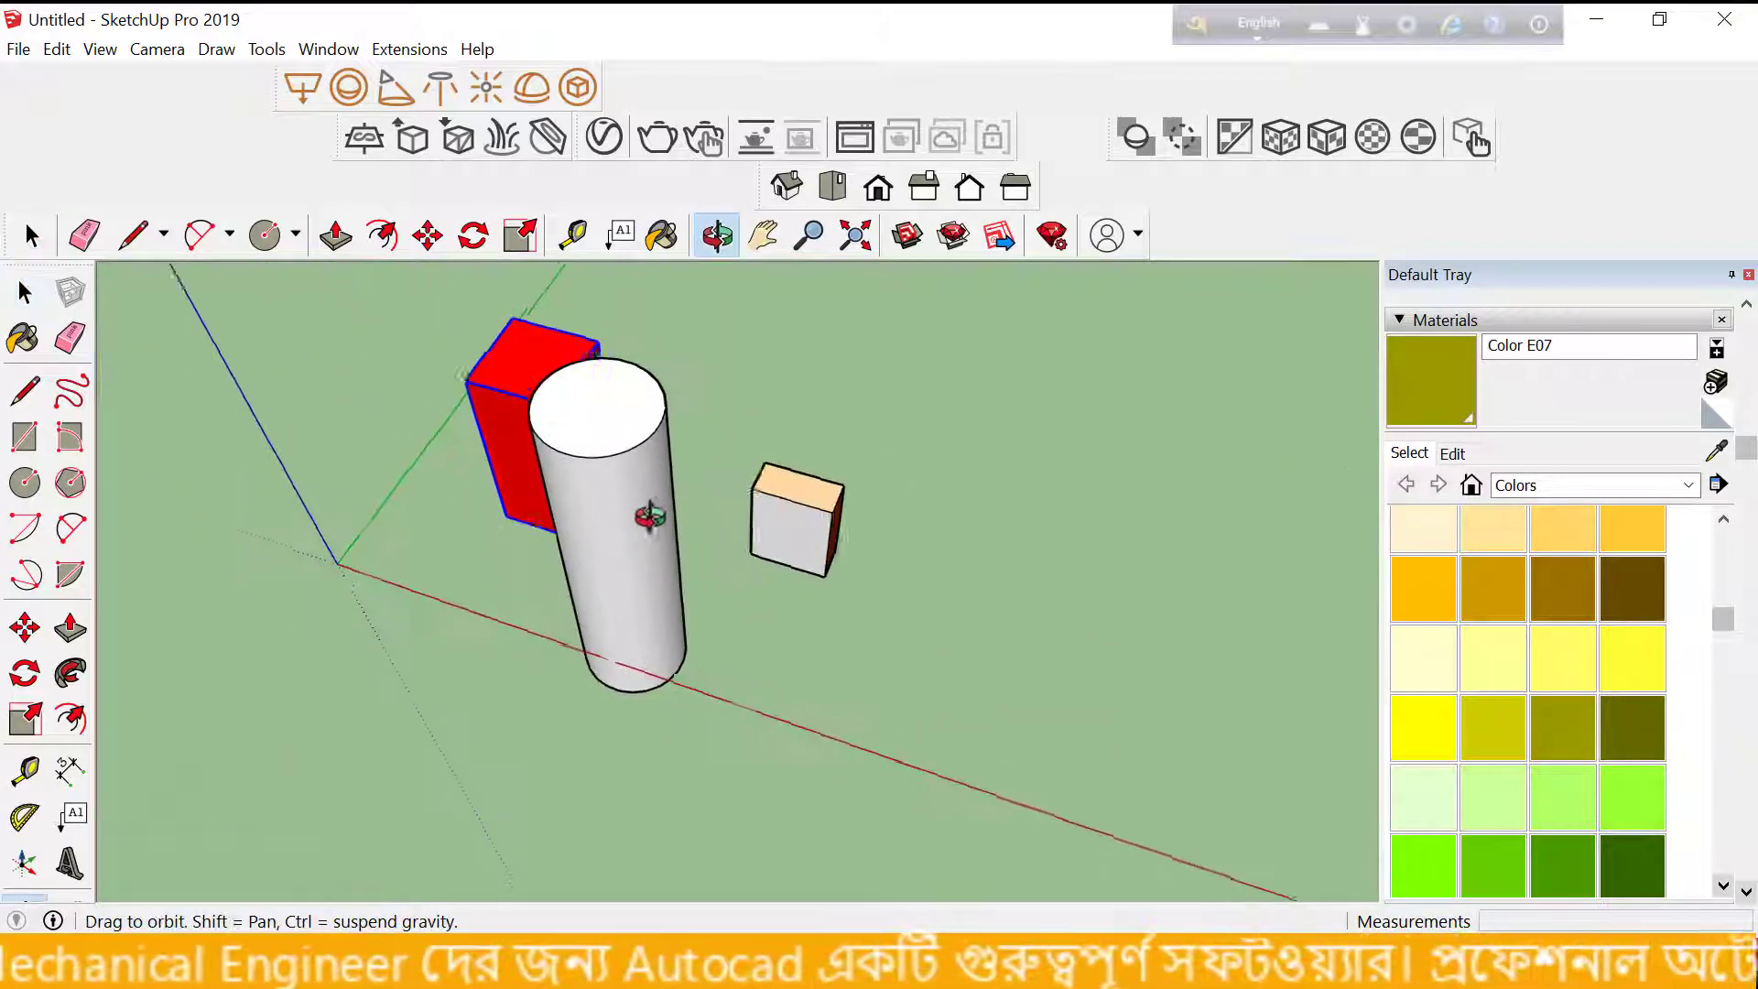